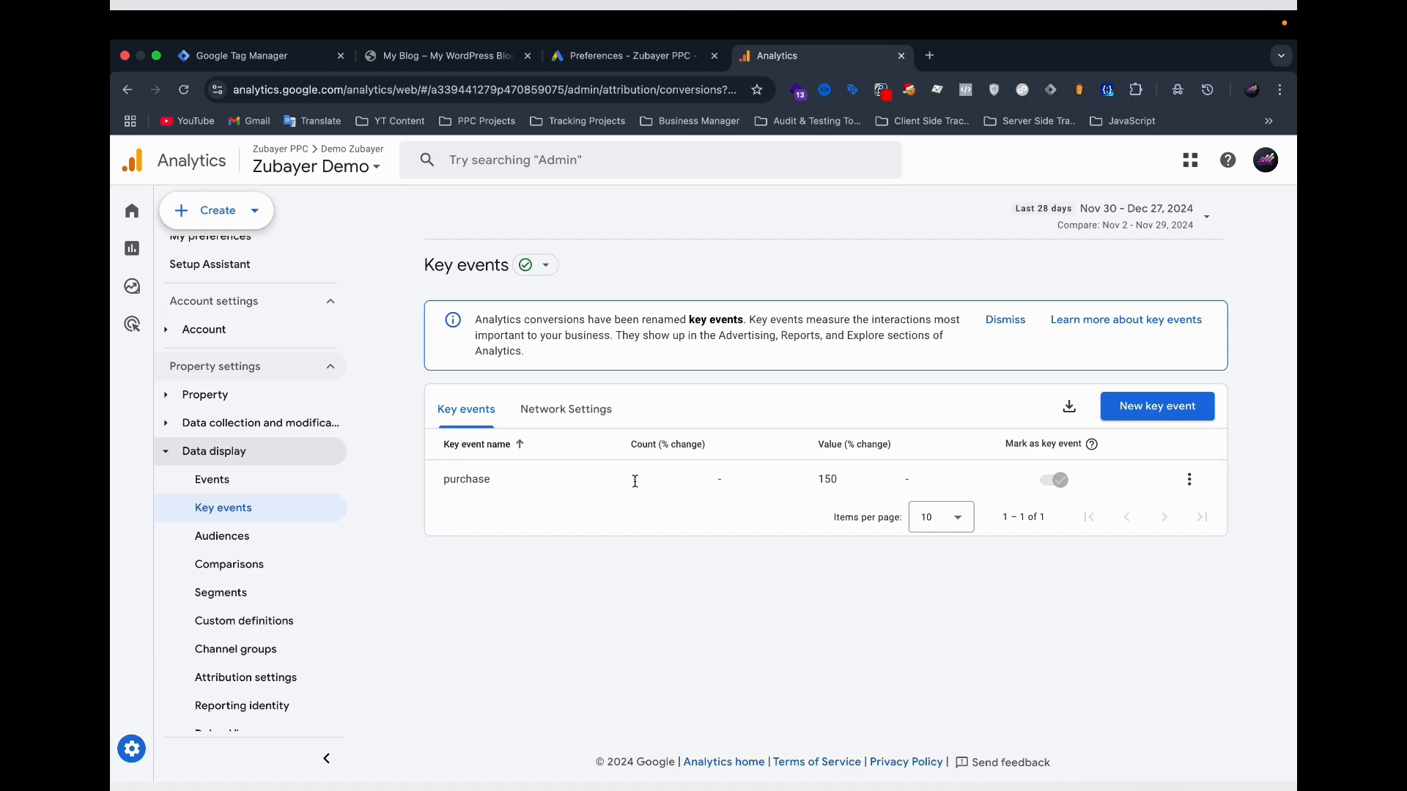
drag(840, 480, 820, 478)
click(696, 605)
Switch to Google Tag Manager and look through the container's tags, triggers and variables lists.
click(270, 64)
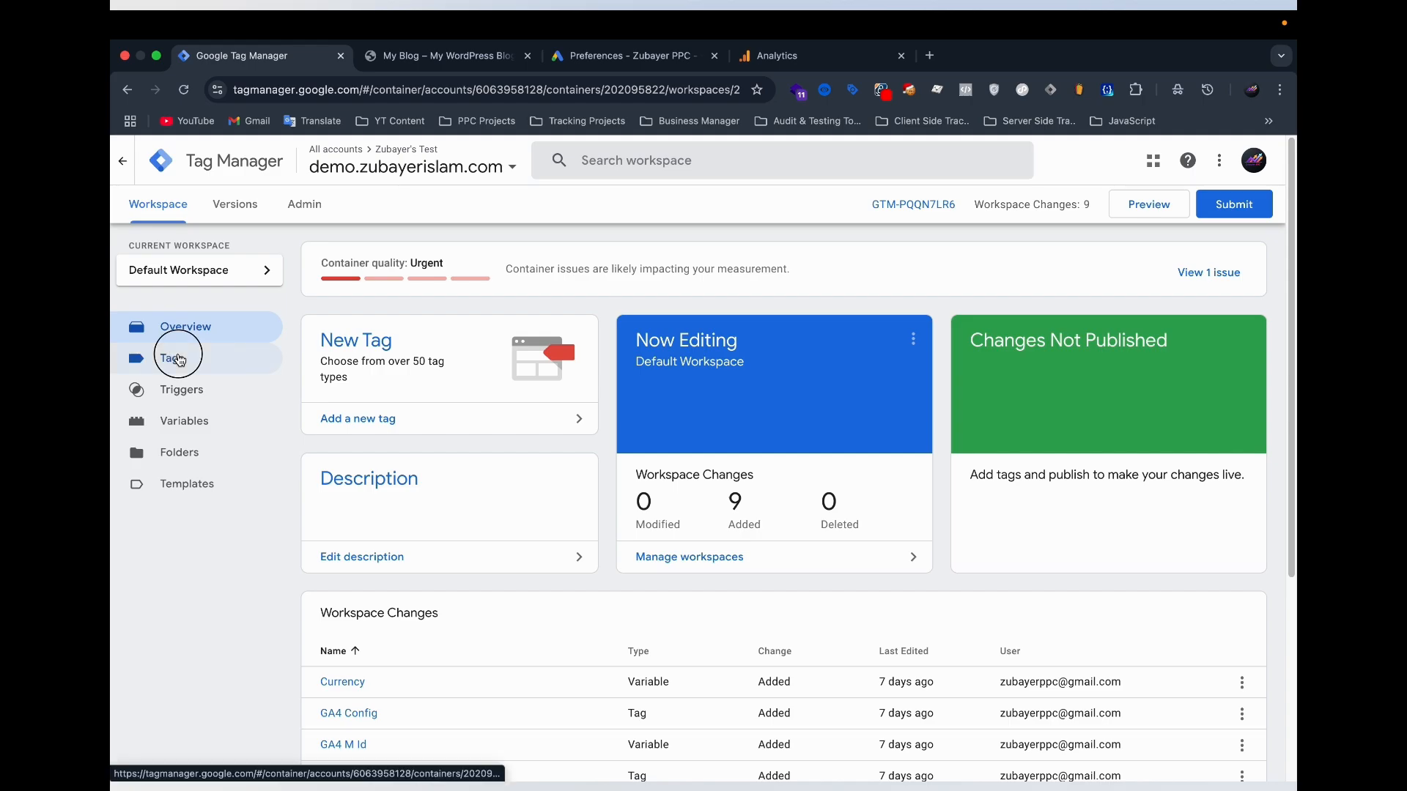
click(175, 358)
click(183, 392)
click(183, 367)
click(185, 388)
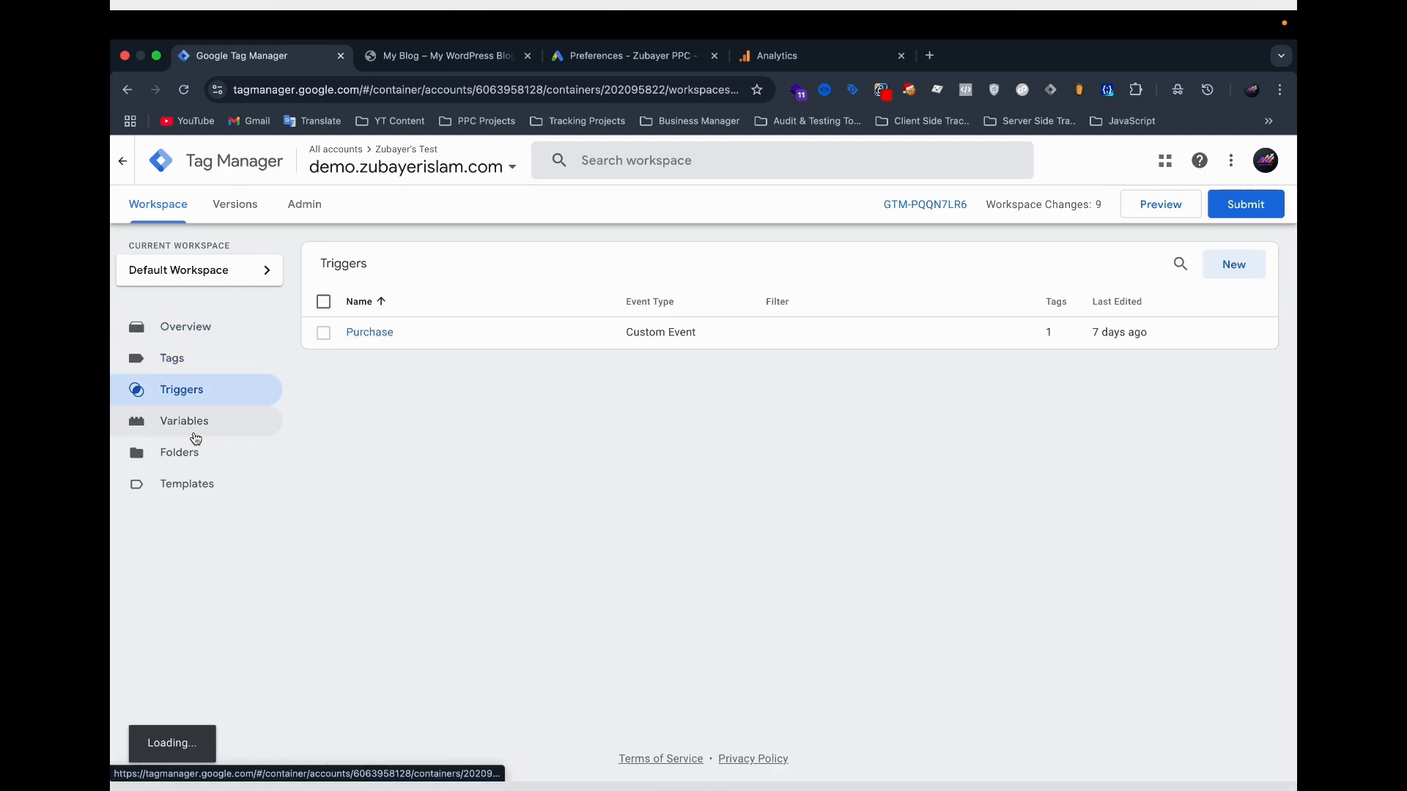
click(188, 424)
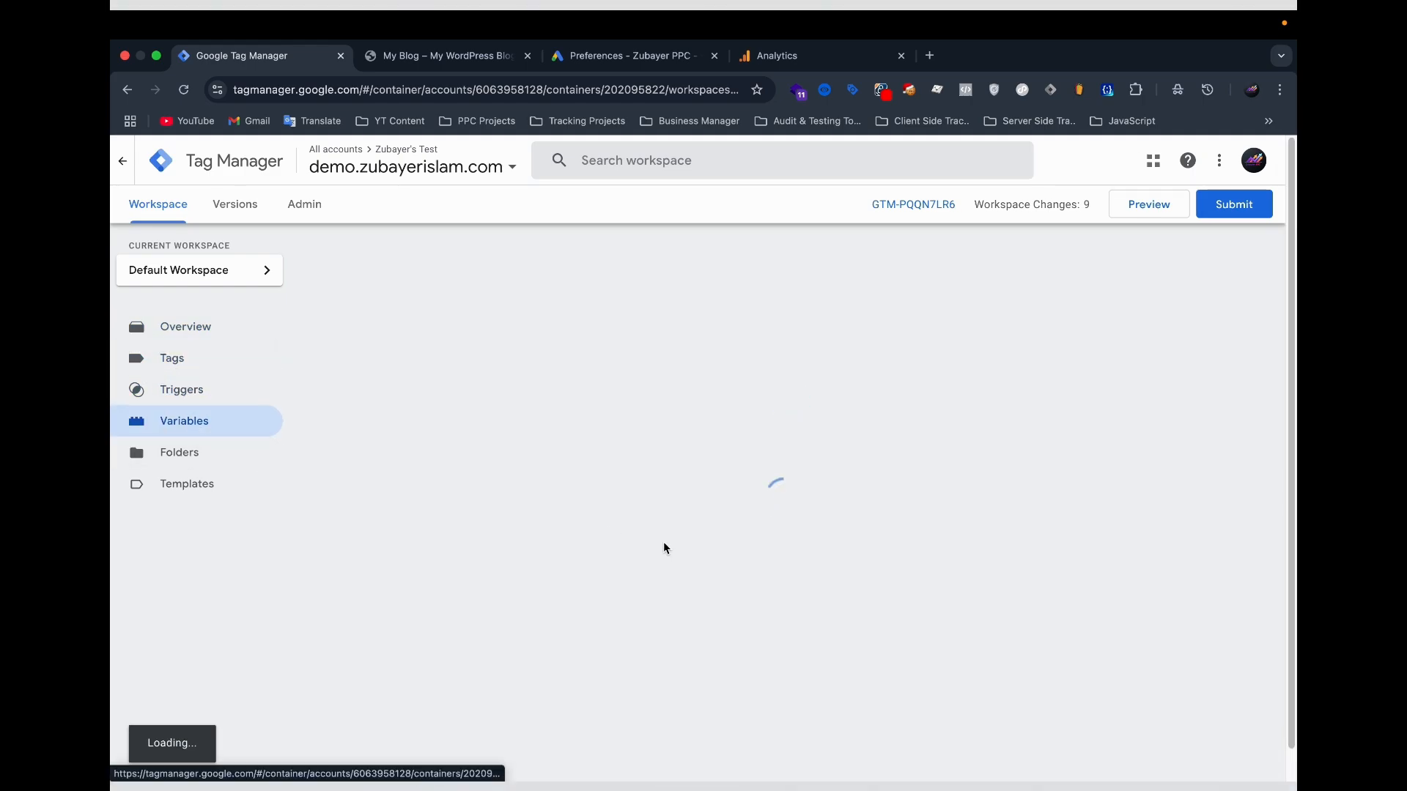
scroll(565, 547, down, 1)
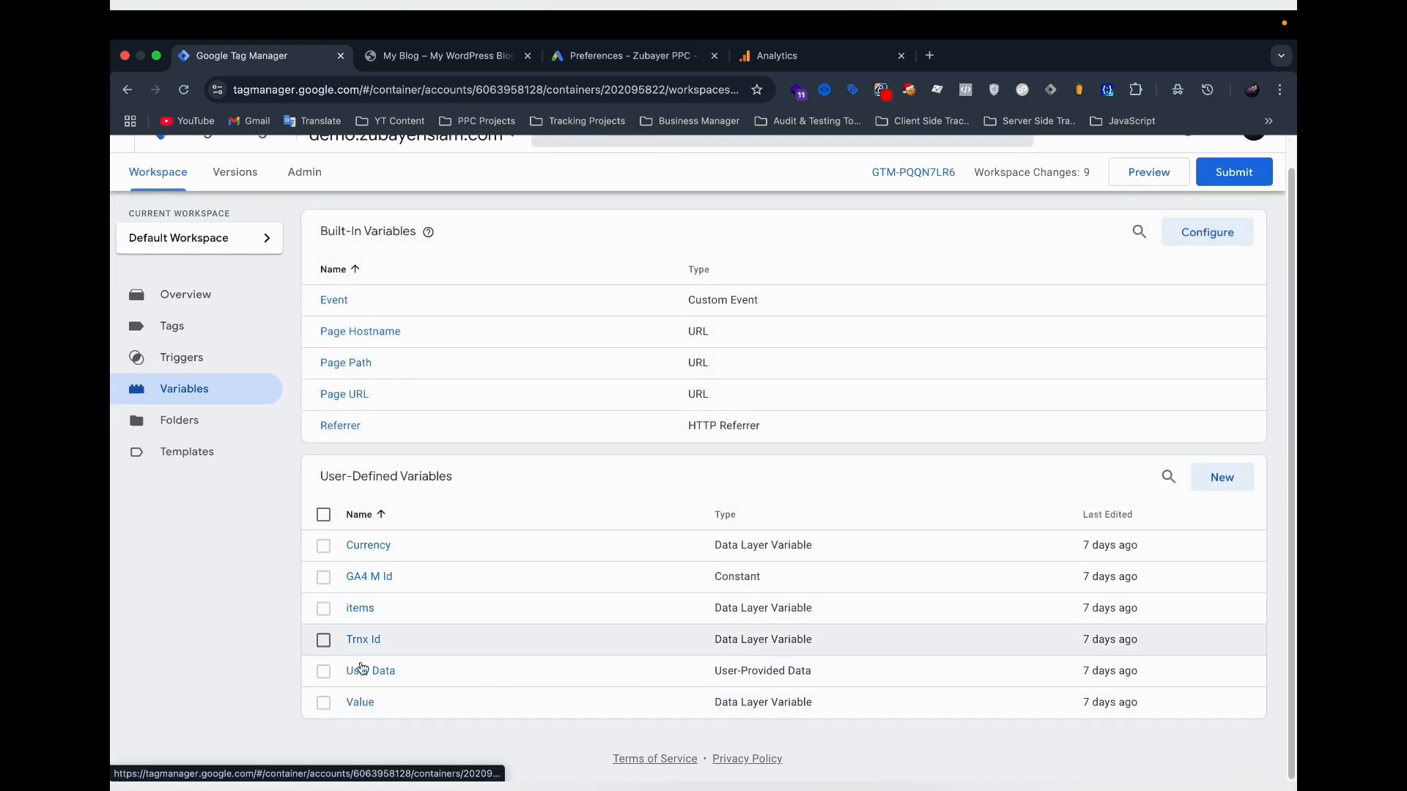
Inspect the user-defined variables Value, User Data, Trnx Id and items, closing each one unchanged.
click(361, 702)
click(250, 642)
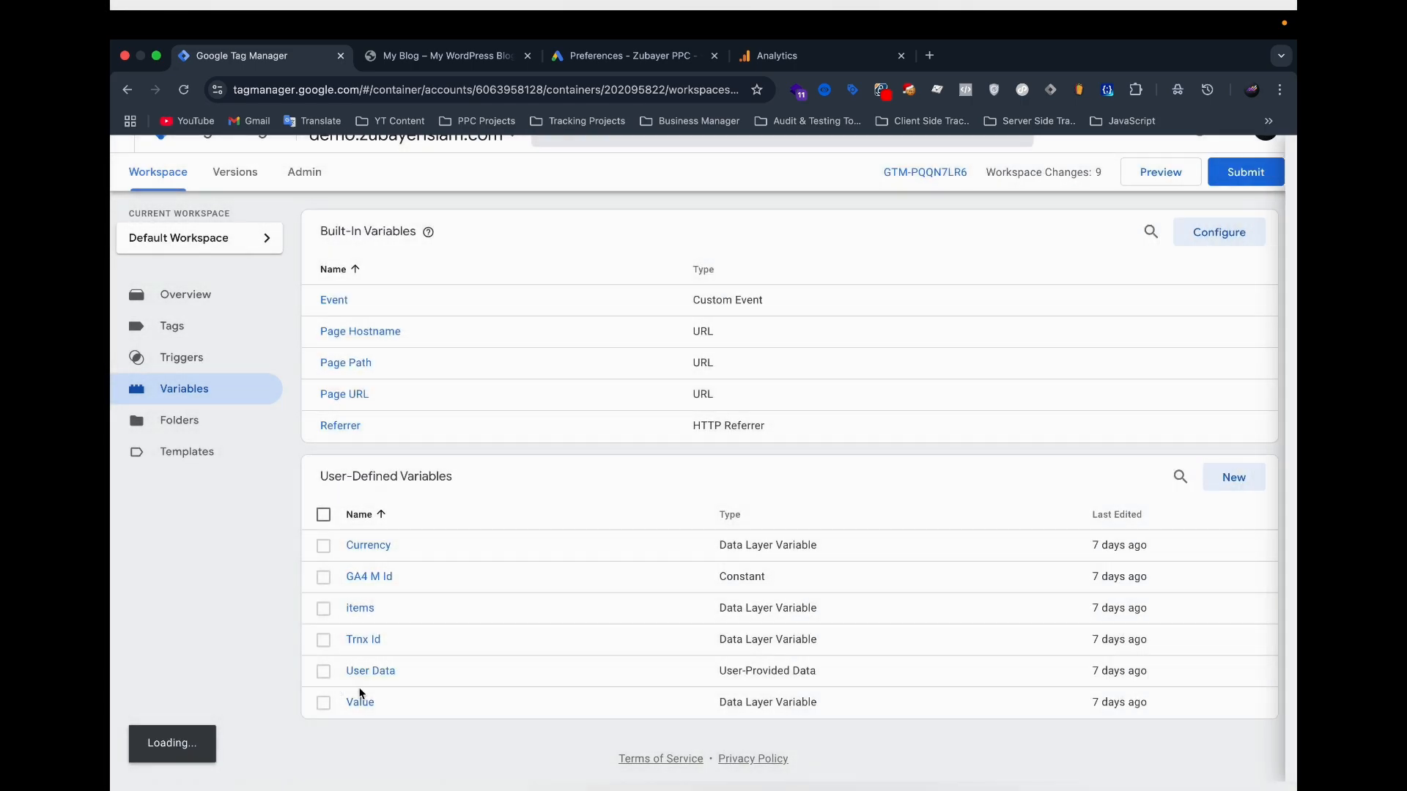
click(366, 679)
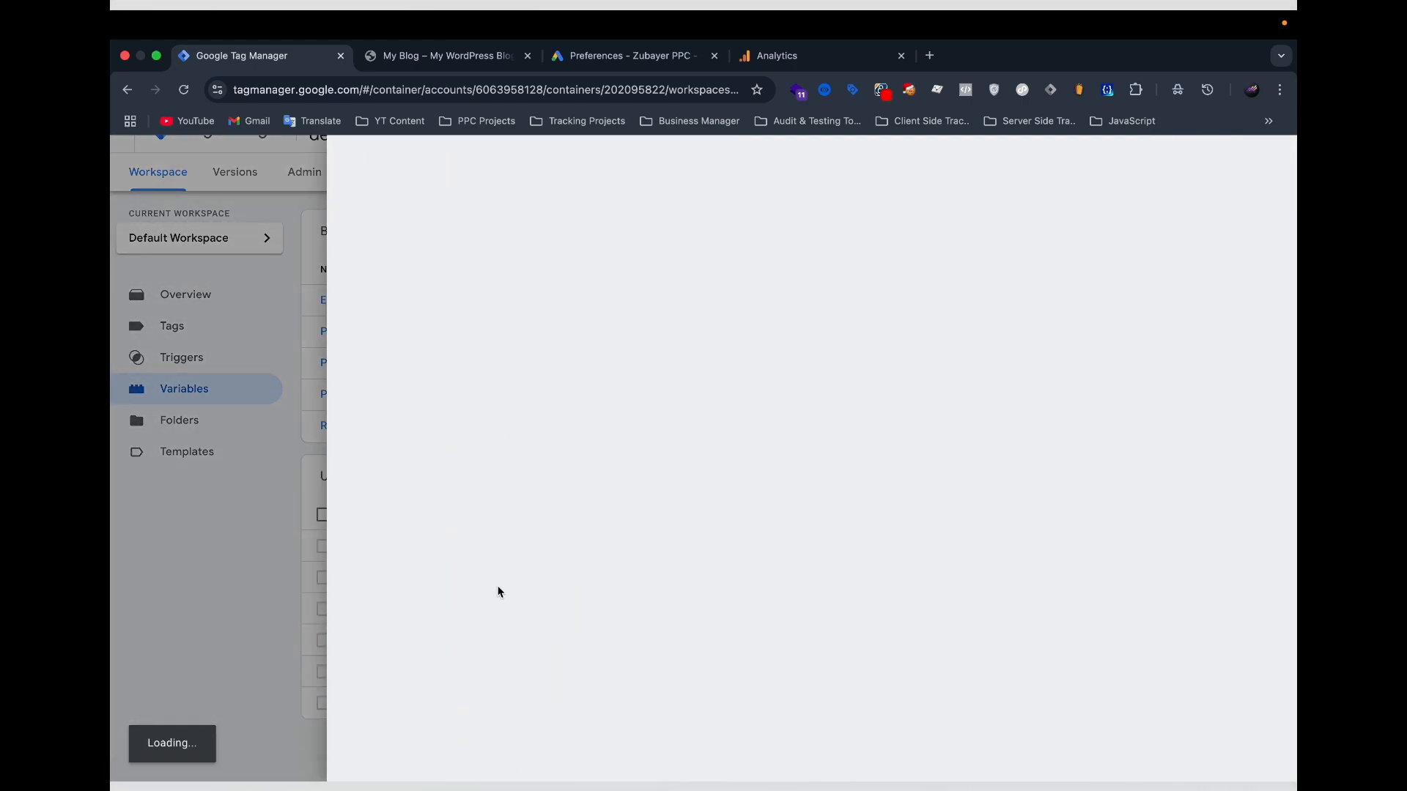
click(264, 477)
click(360, 645)
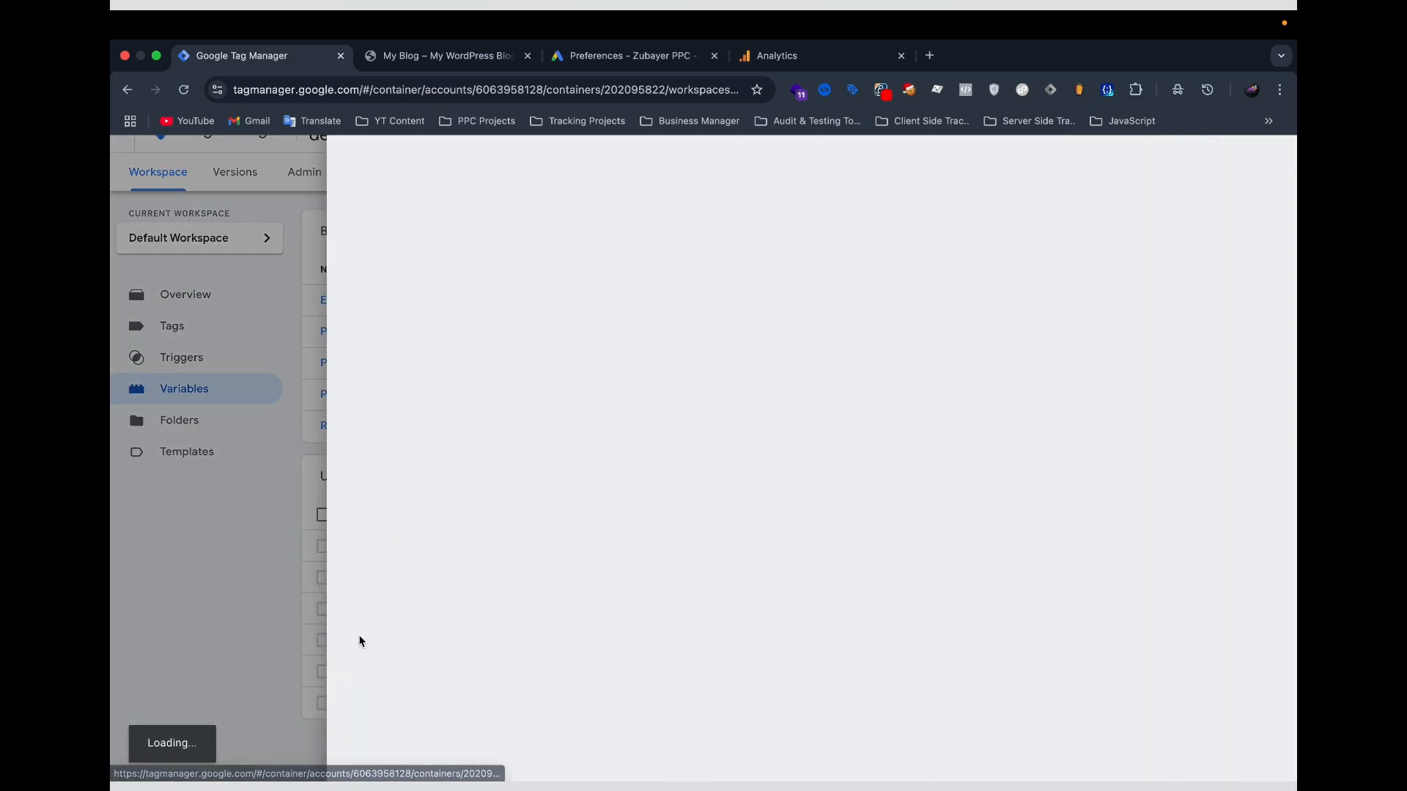
click(245, 566)
click(364, 610)
click(182, 569)
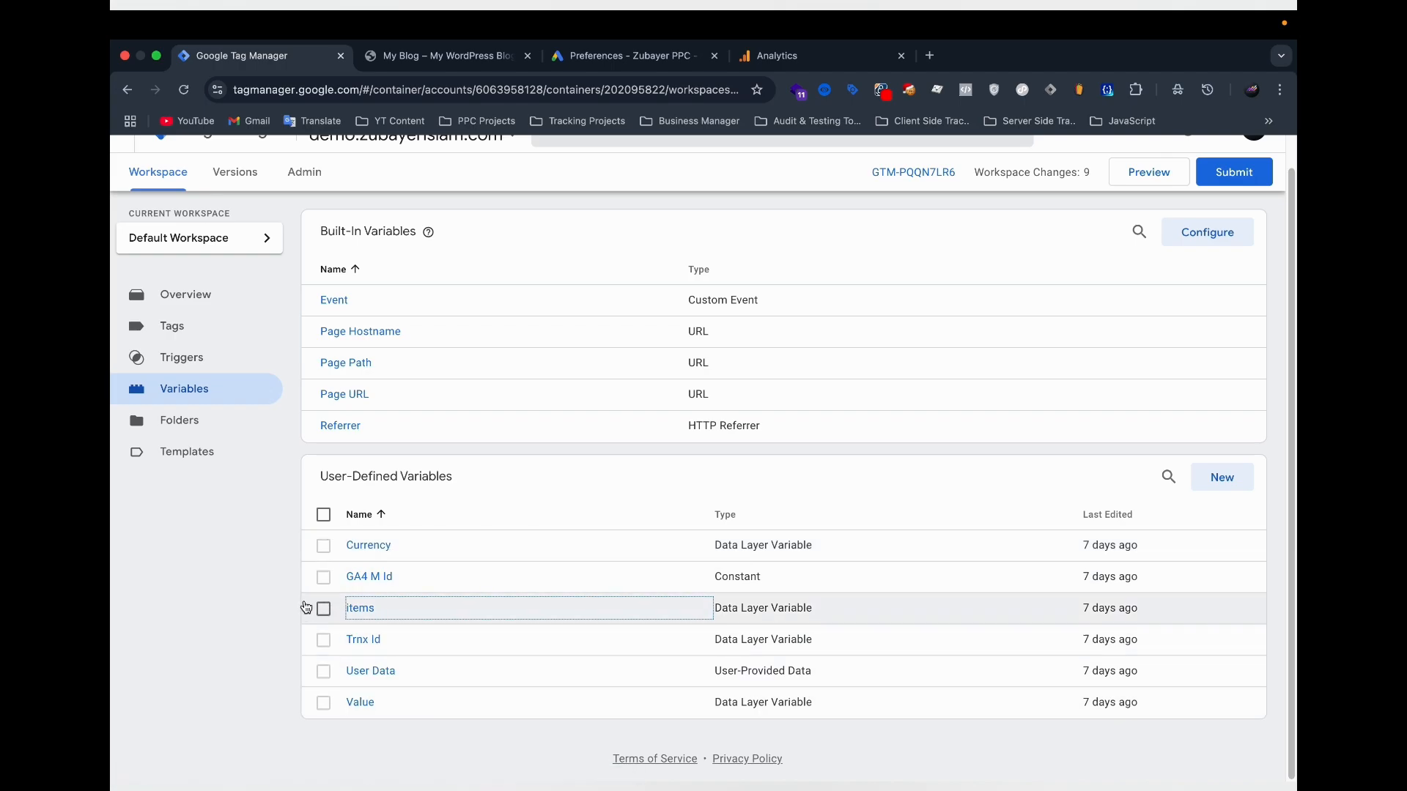
Enable the built-in variables Click Element, Click ID, Click Classes, Click URL and Click Text, and return to the tags list.
scroll(472, 467, up, 1)
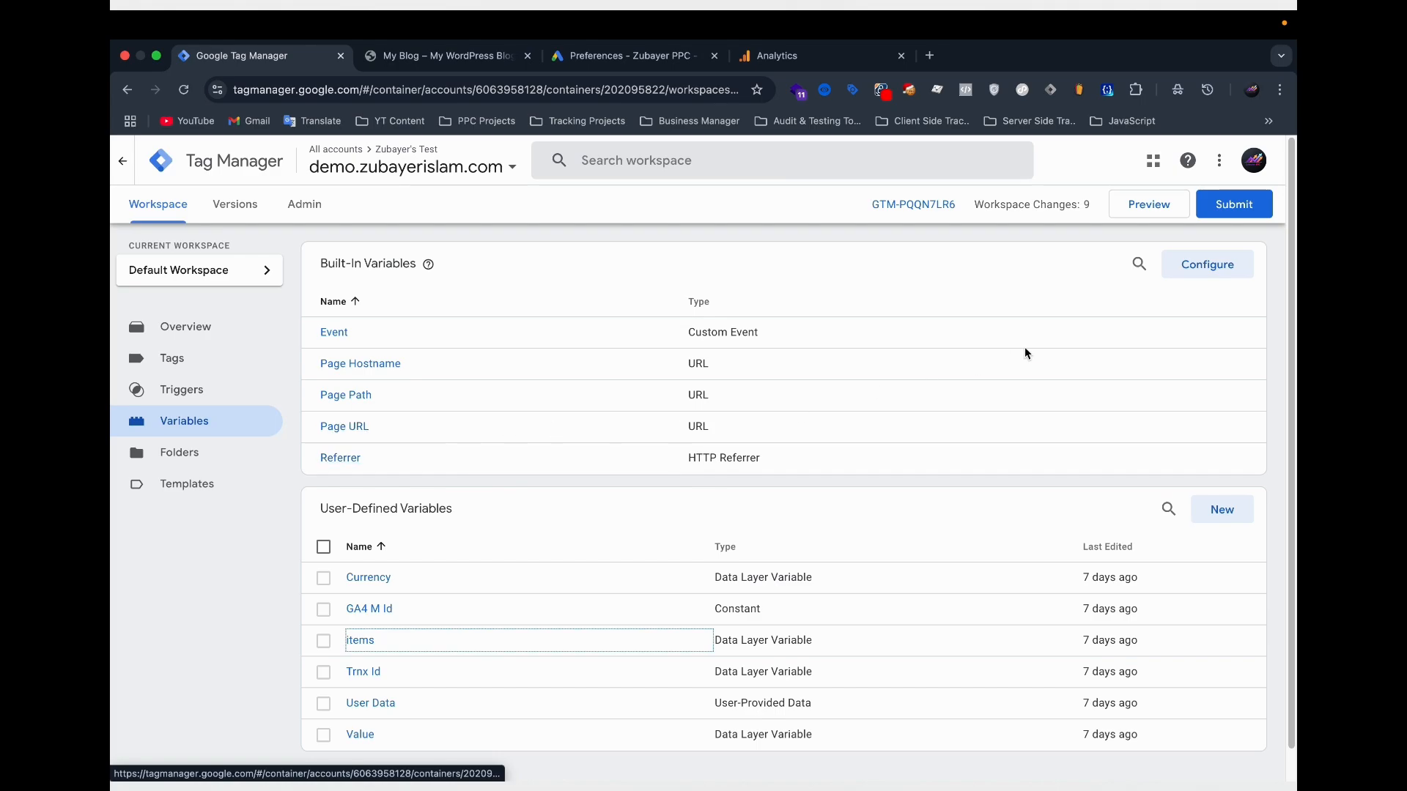
click(1222, 263)
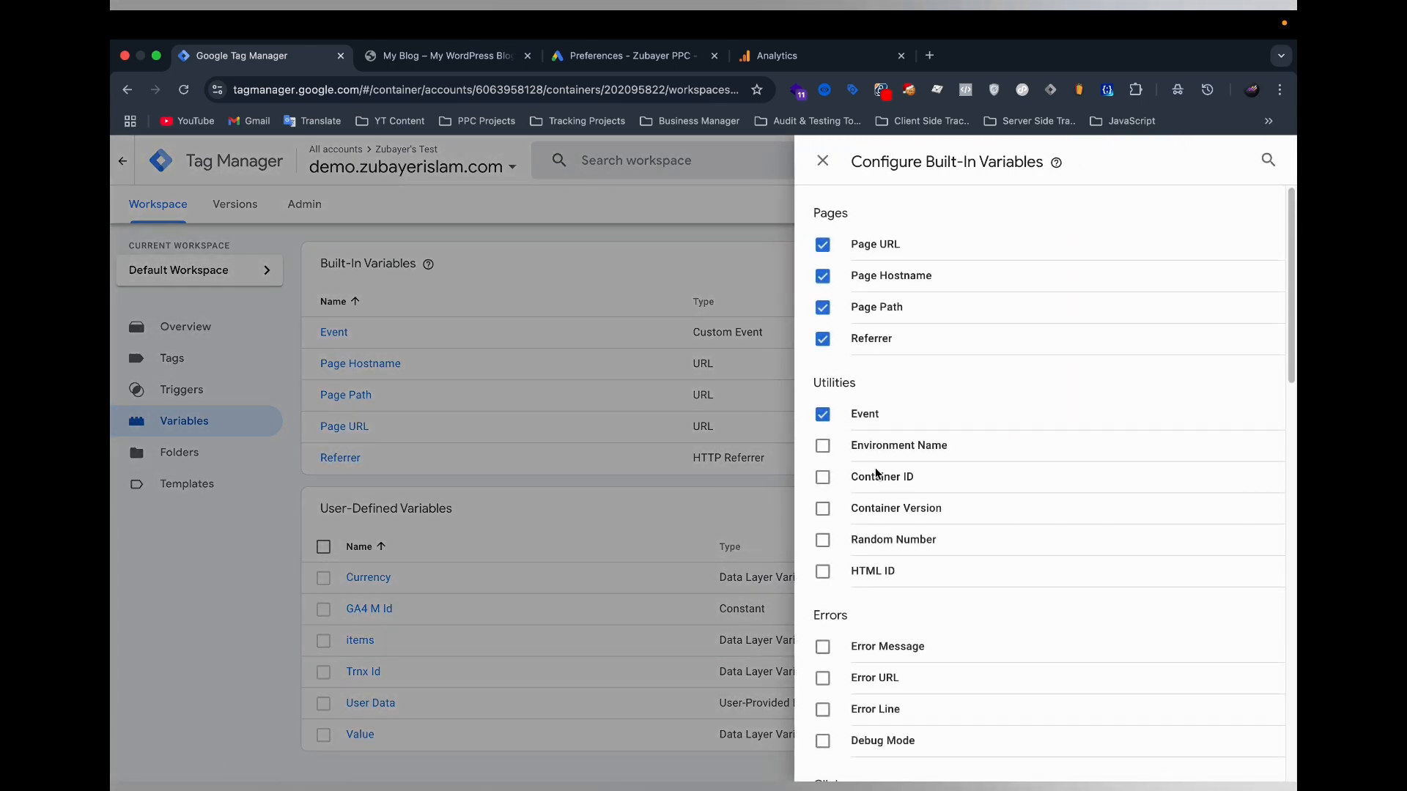
scroll(899, 528, down, 6)
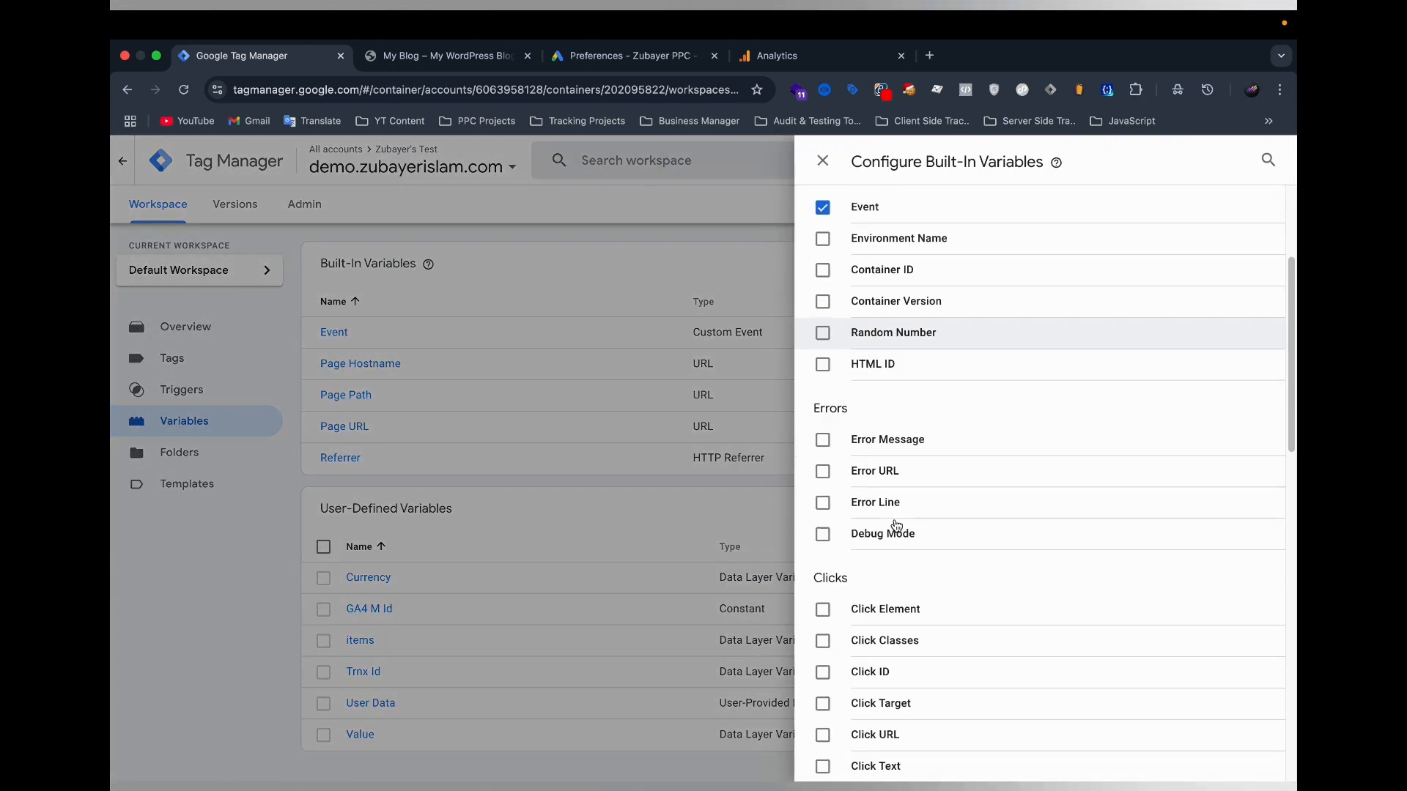
click(897, 370)
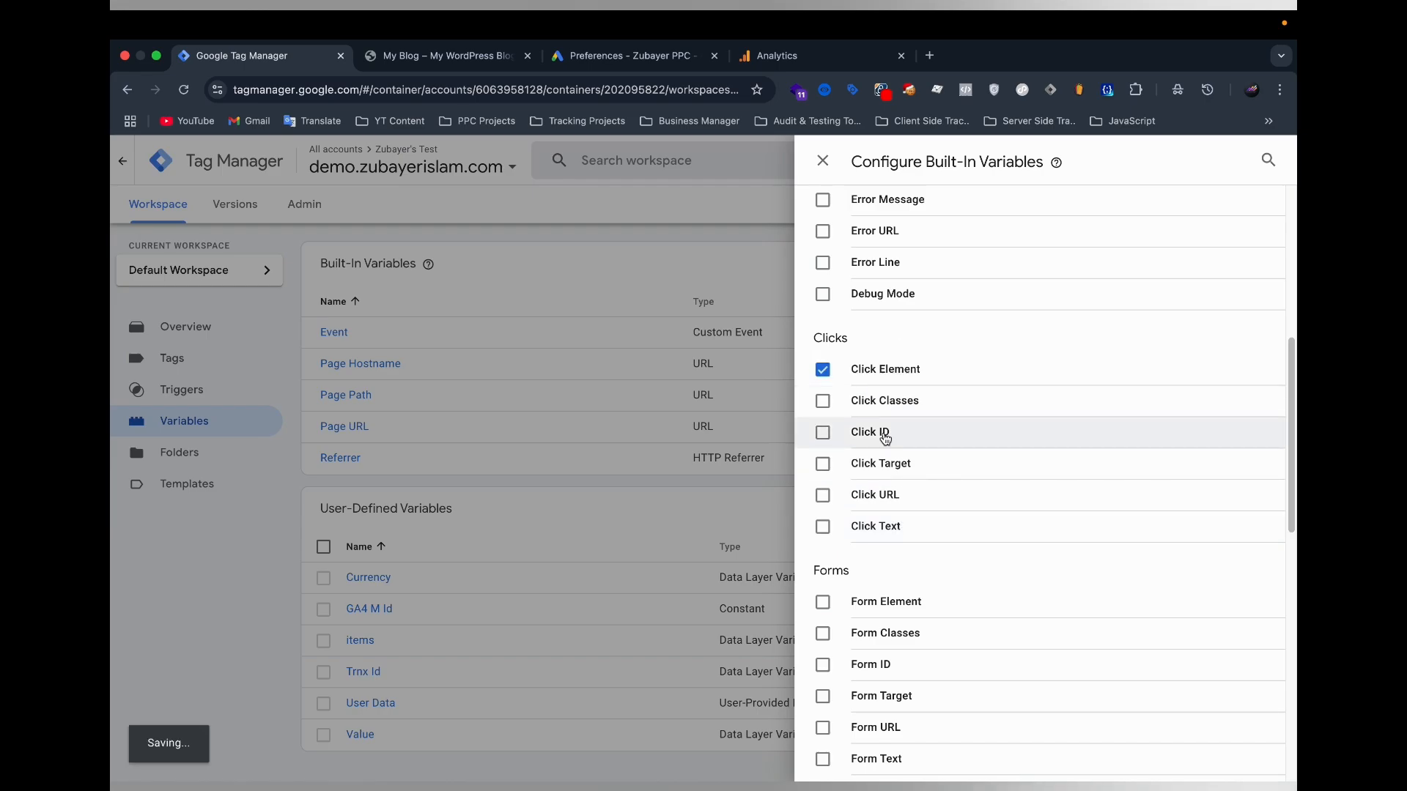
click(897, 432)
click(892, 402)
click(892, 495)
click(894, 527)
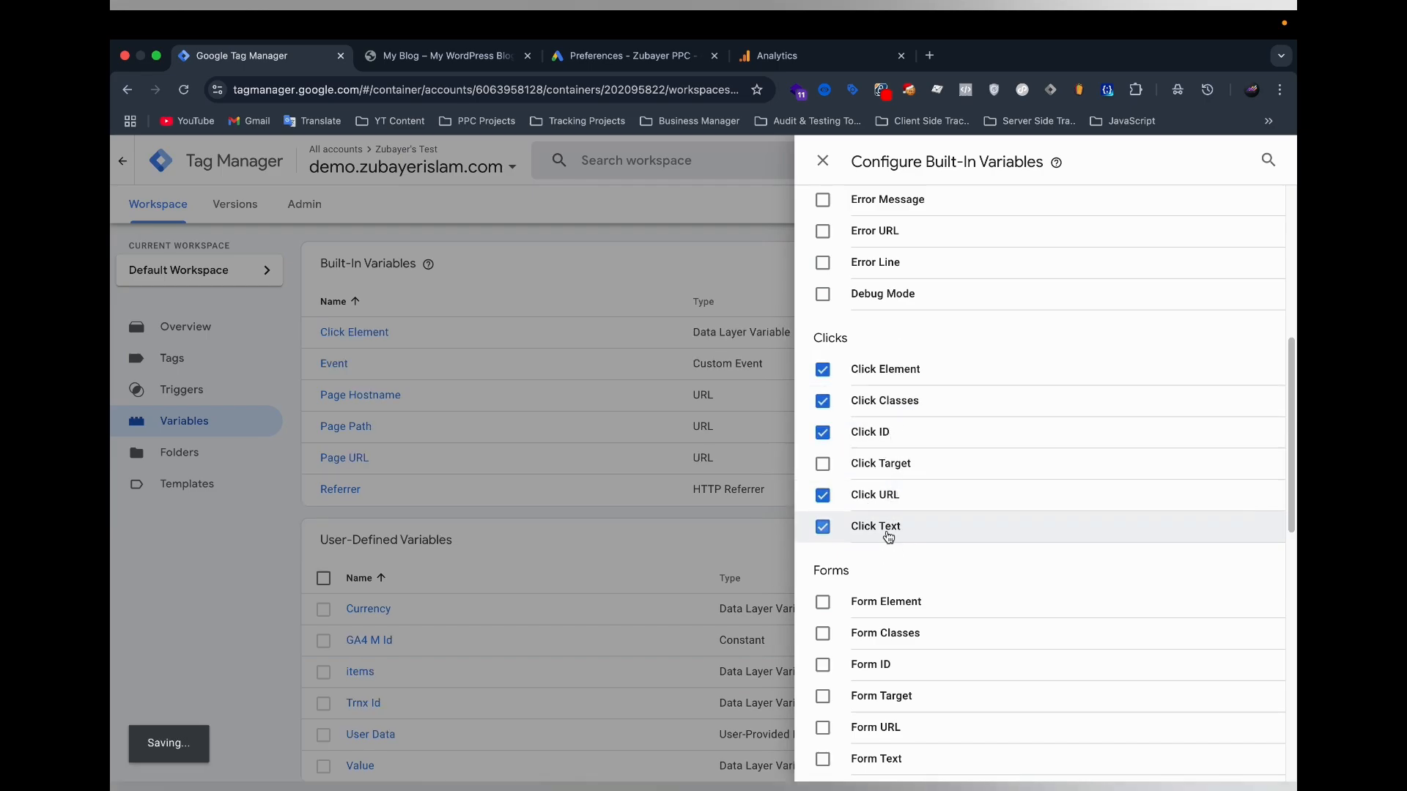
click(151, 531)
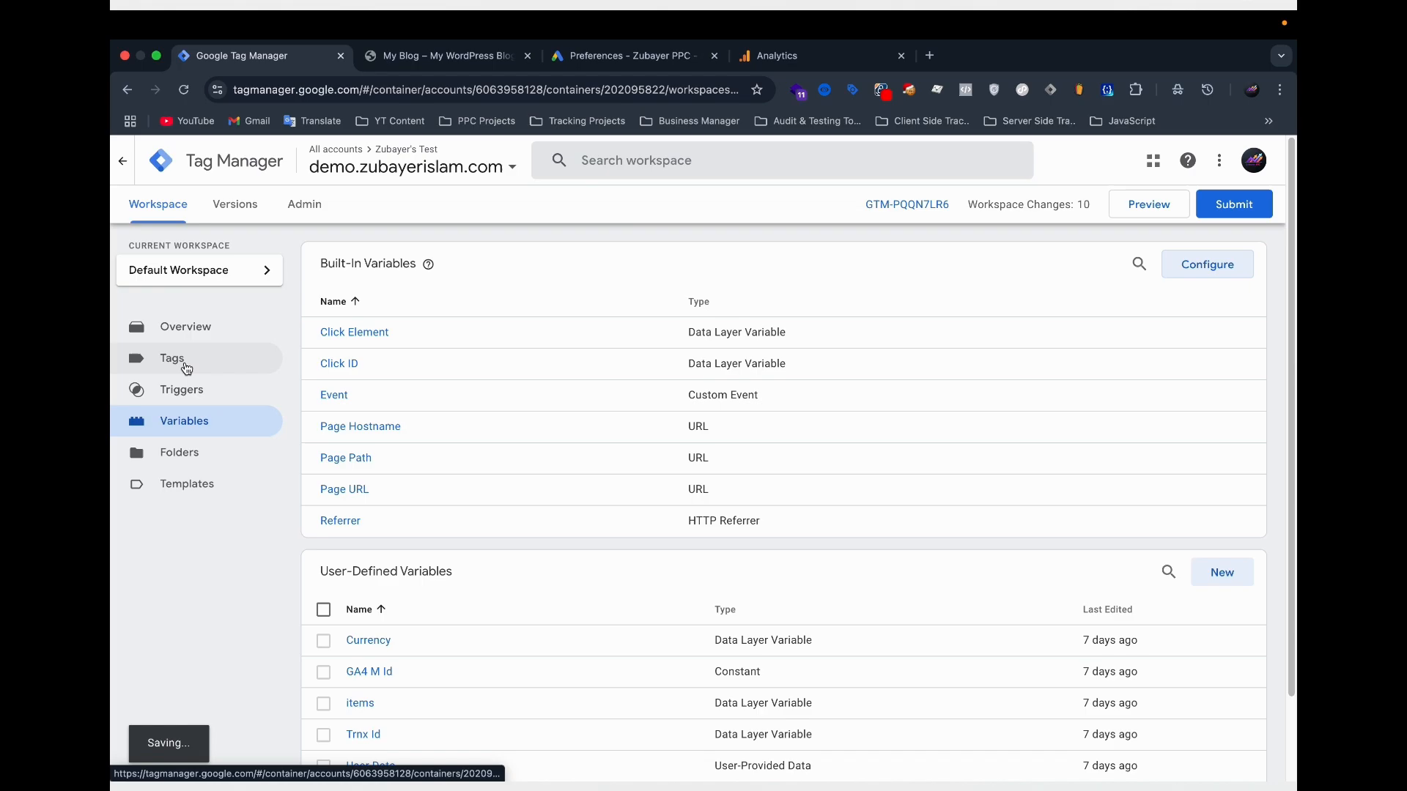
click(186, 366)
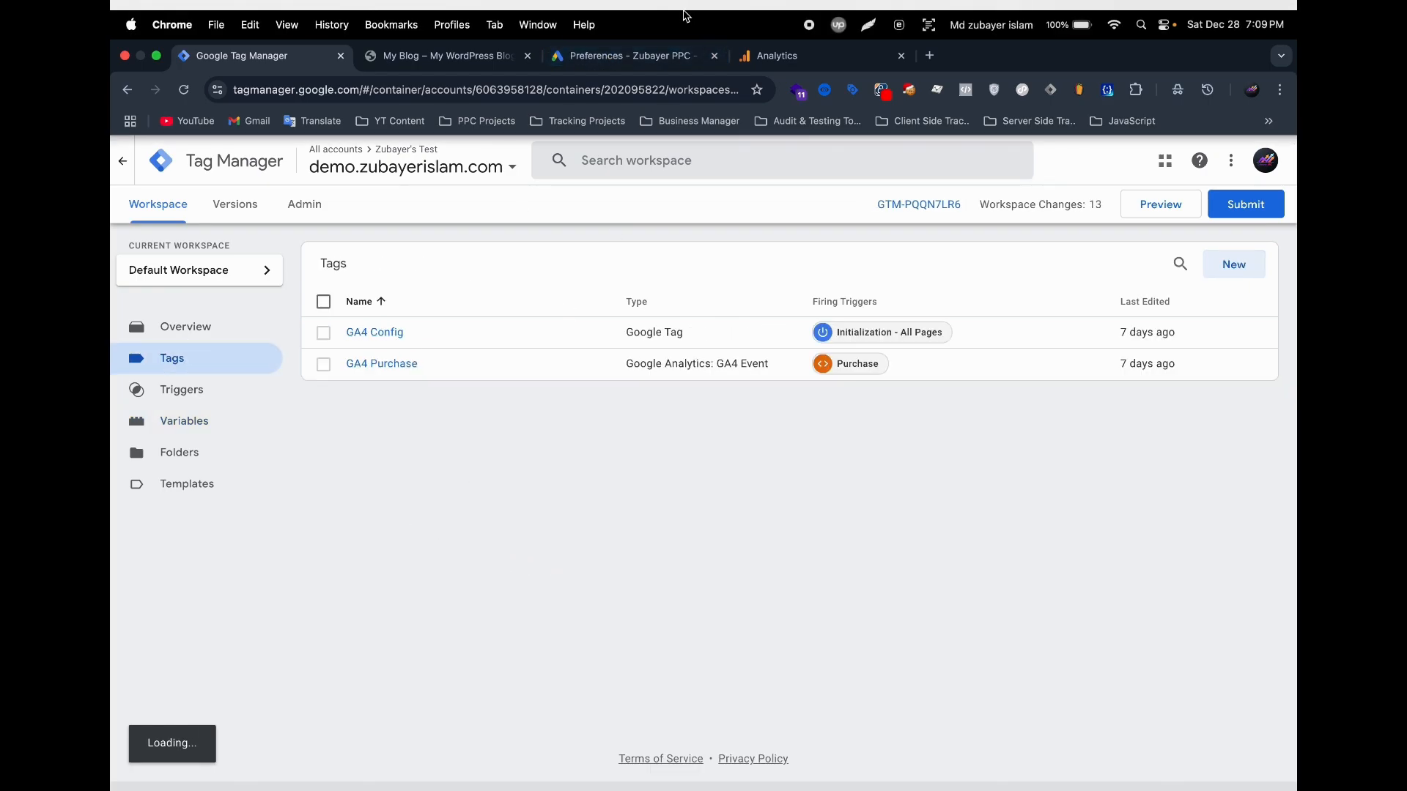
Switch to Google Ads and examine the existing conversion goals and actions in the conversions summary.
click(618, 59)
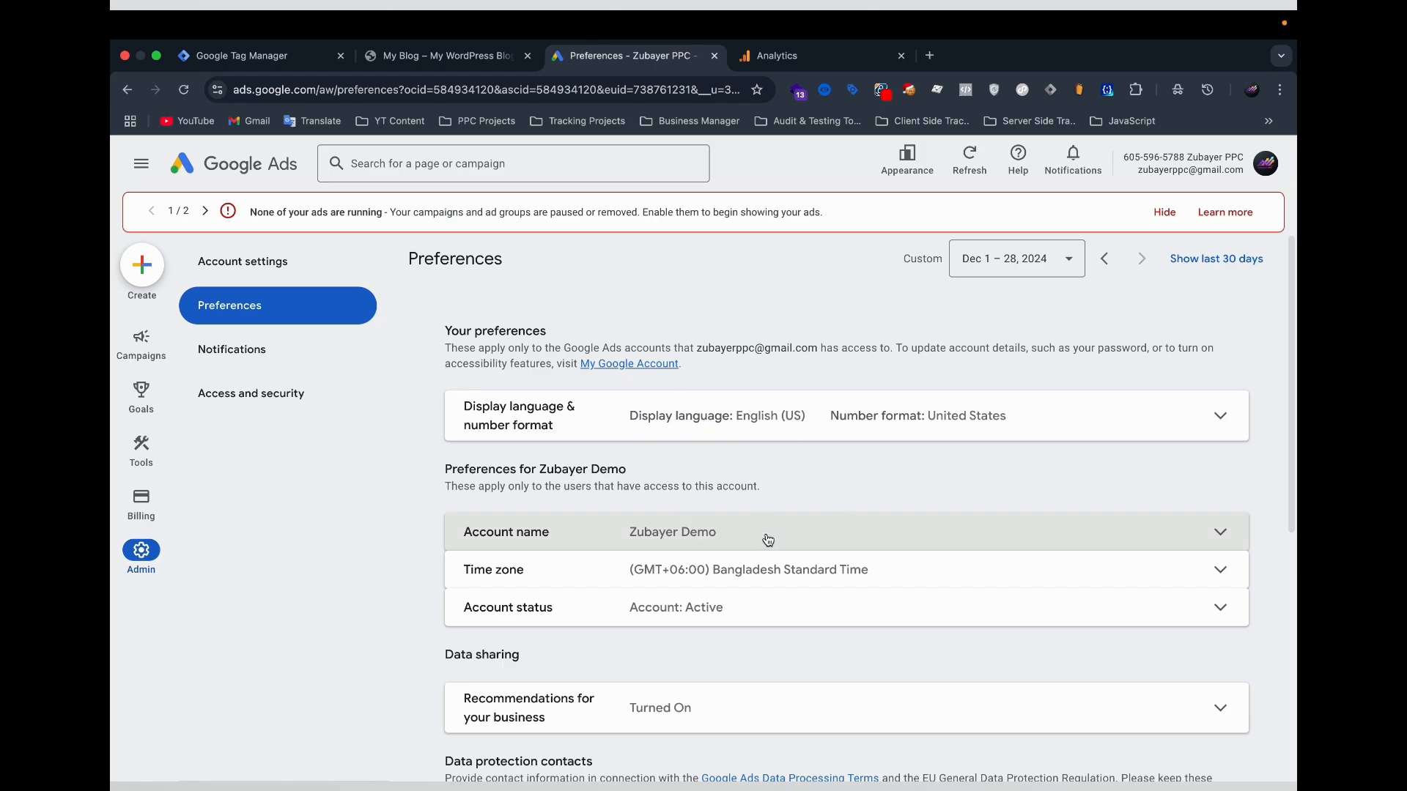
click(141, 395)
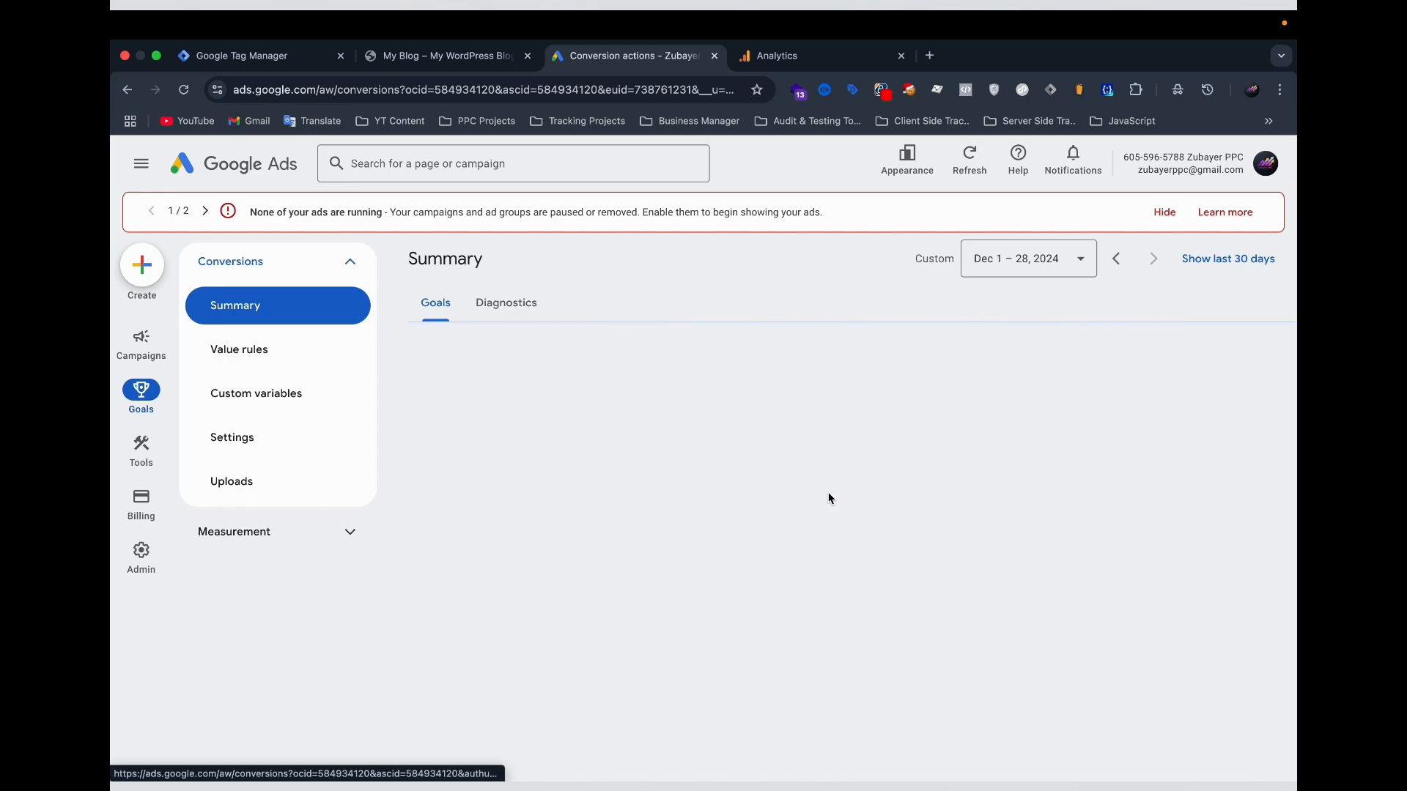
scroll(593, 586, down, 3)
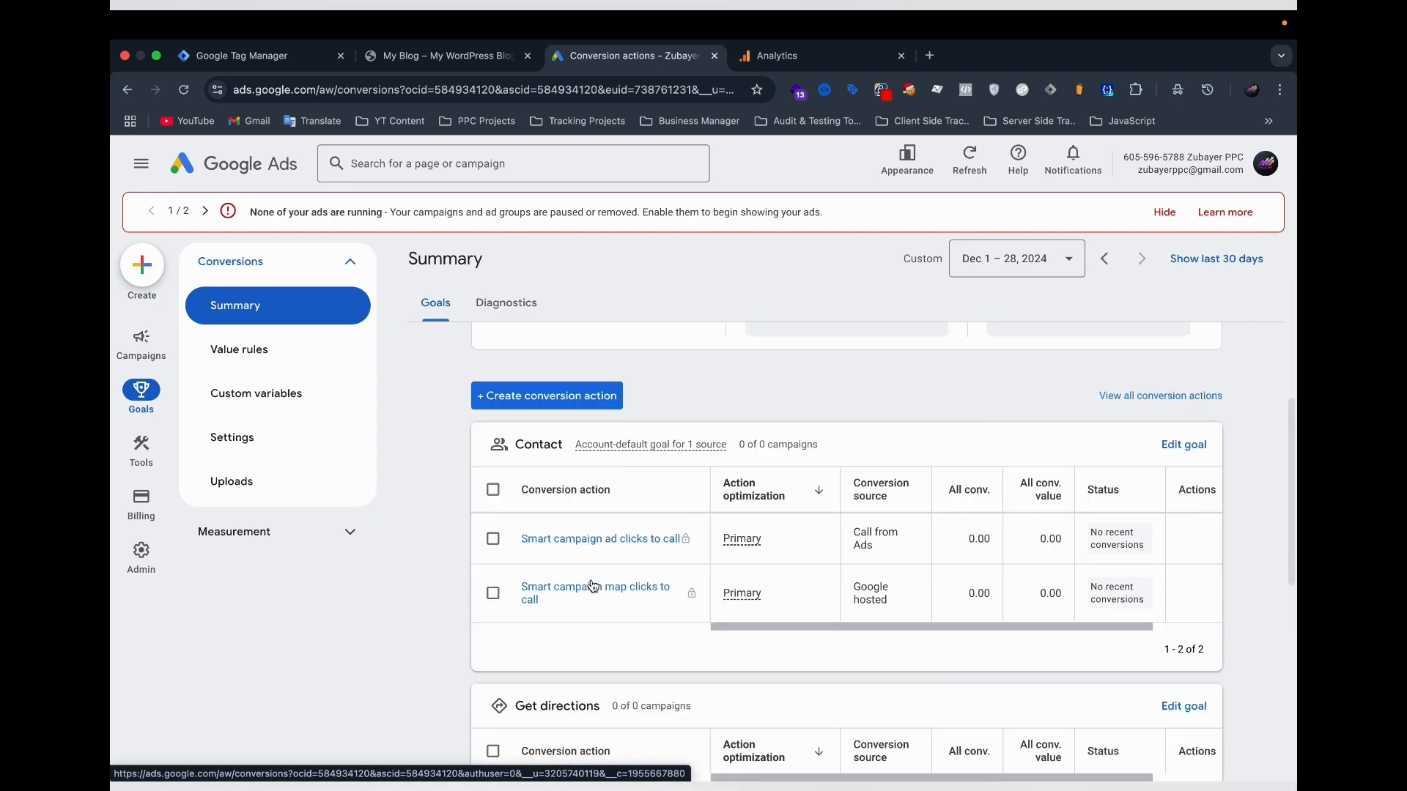
scroll(594, 586, down, 8)
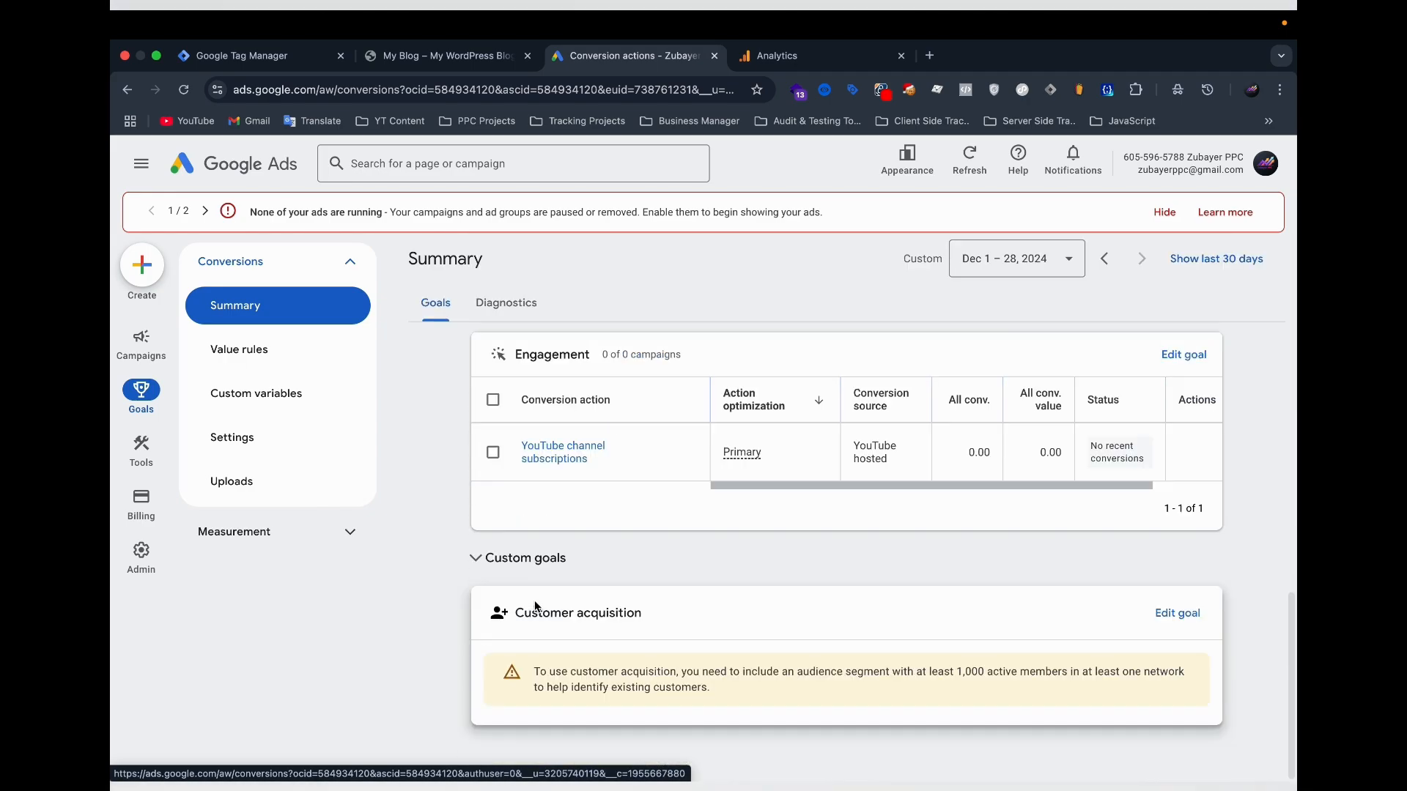
scroll(620, 570, up, 10)
scroll(587, 592, down, 3)
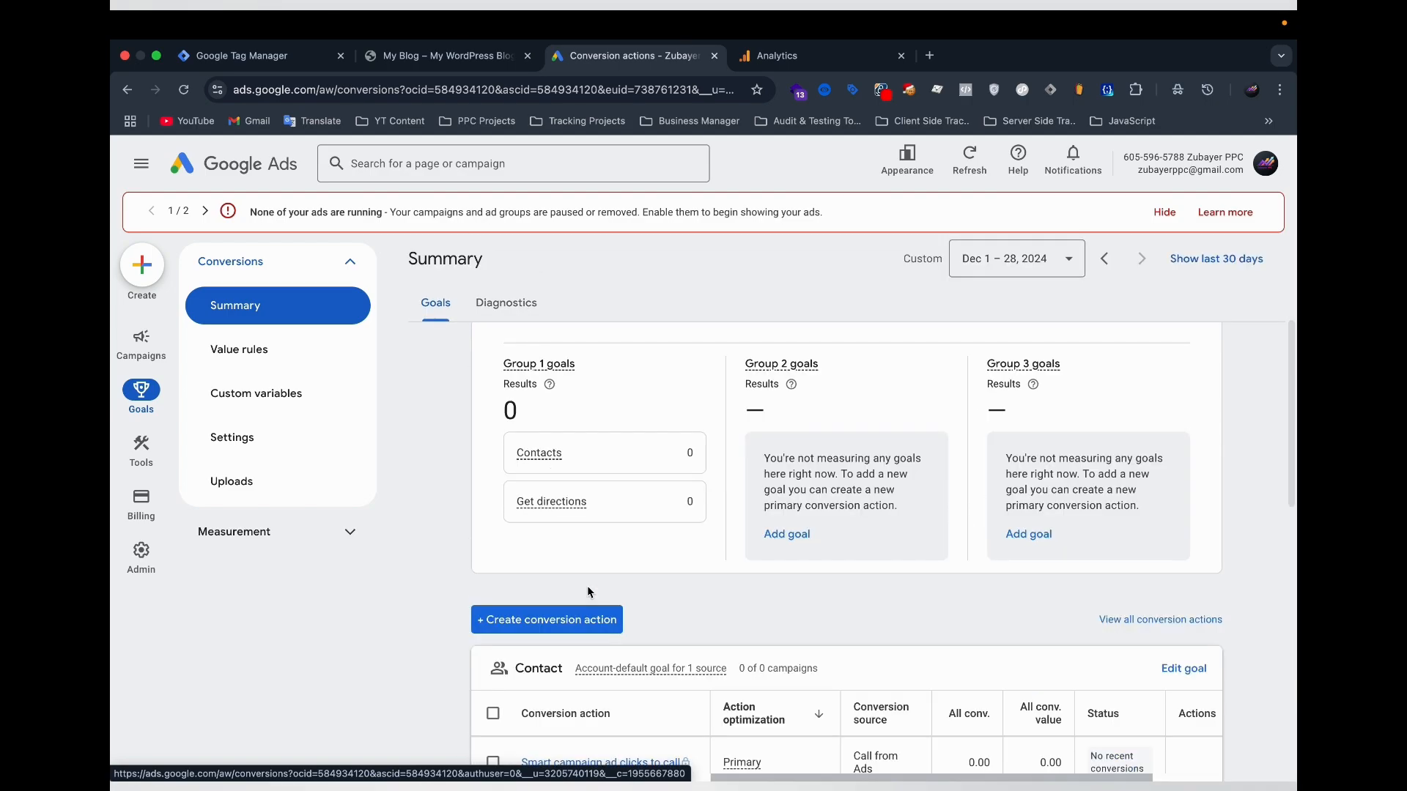
scroll(587, 592, up, 3)
scroll(609, 591, down, 5)
scroll(644, 542, up, 5)
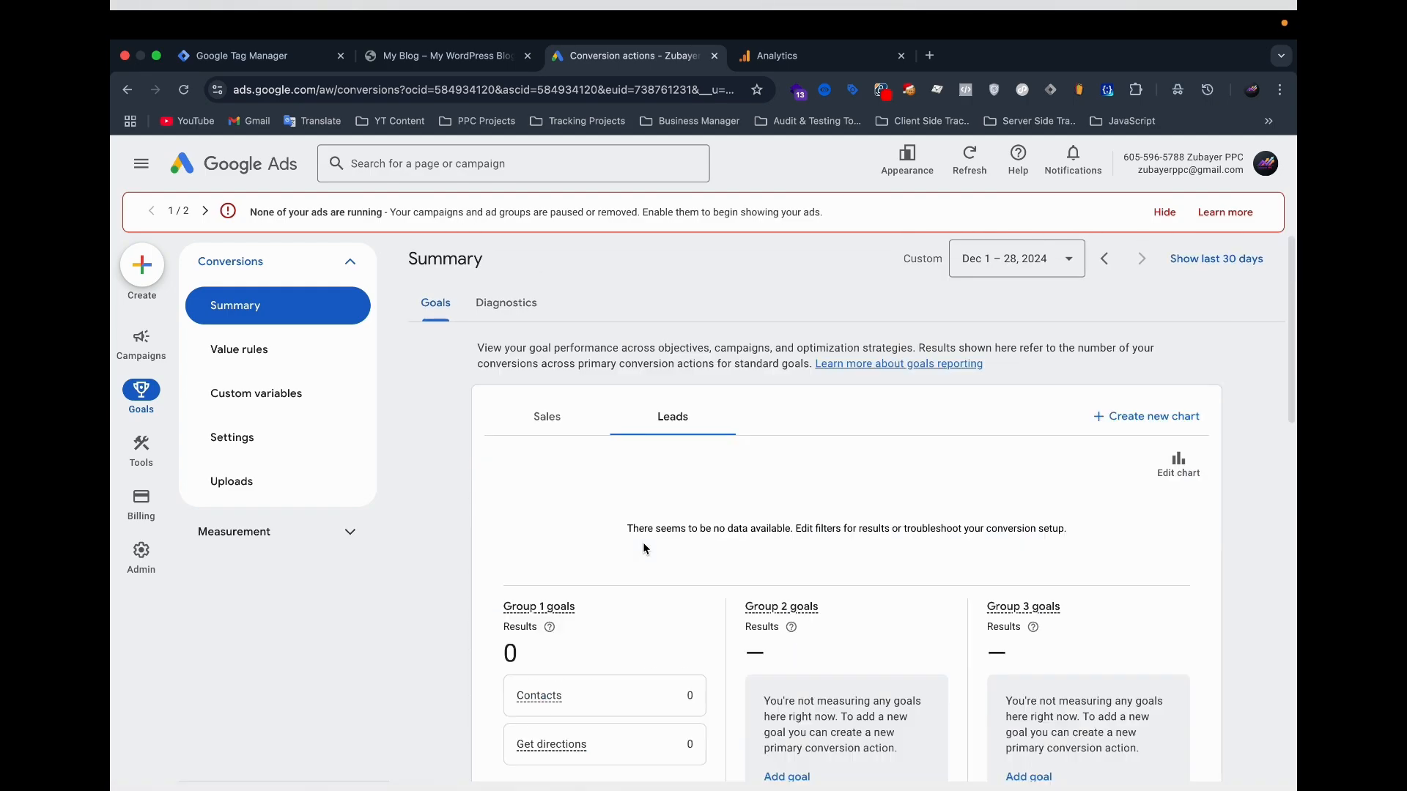
scroll(594, 540, down, 4)
scroll(620, 511, down, 1)
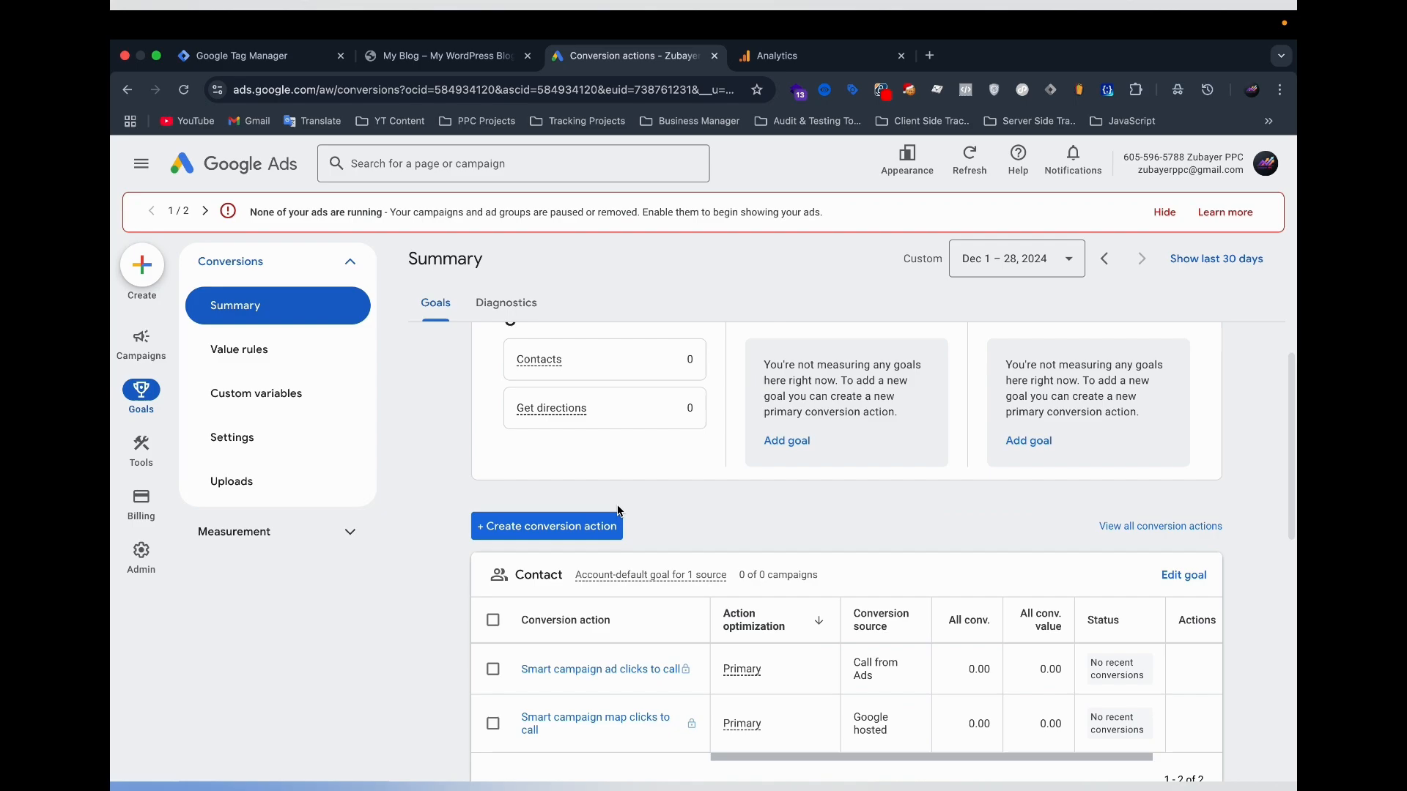
Start a new website conversion action and scan the URL copied from the demo WordPress blog.
click(510, 529)
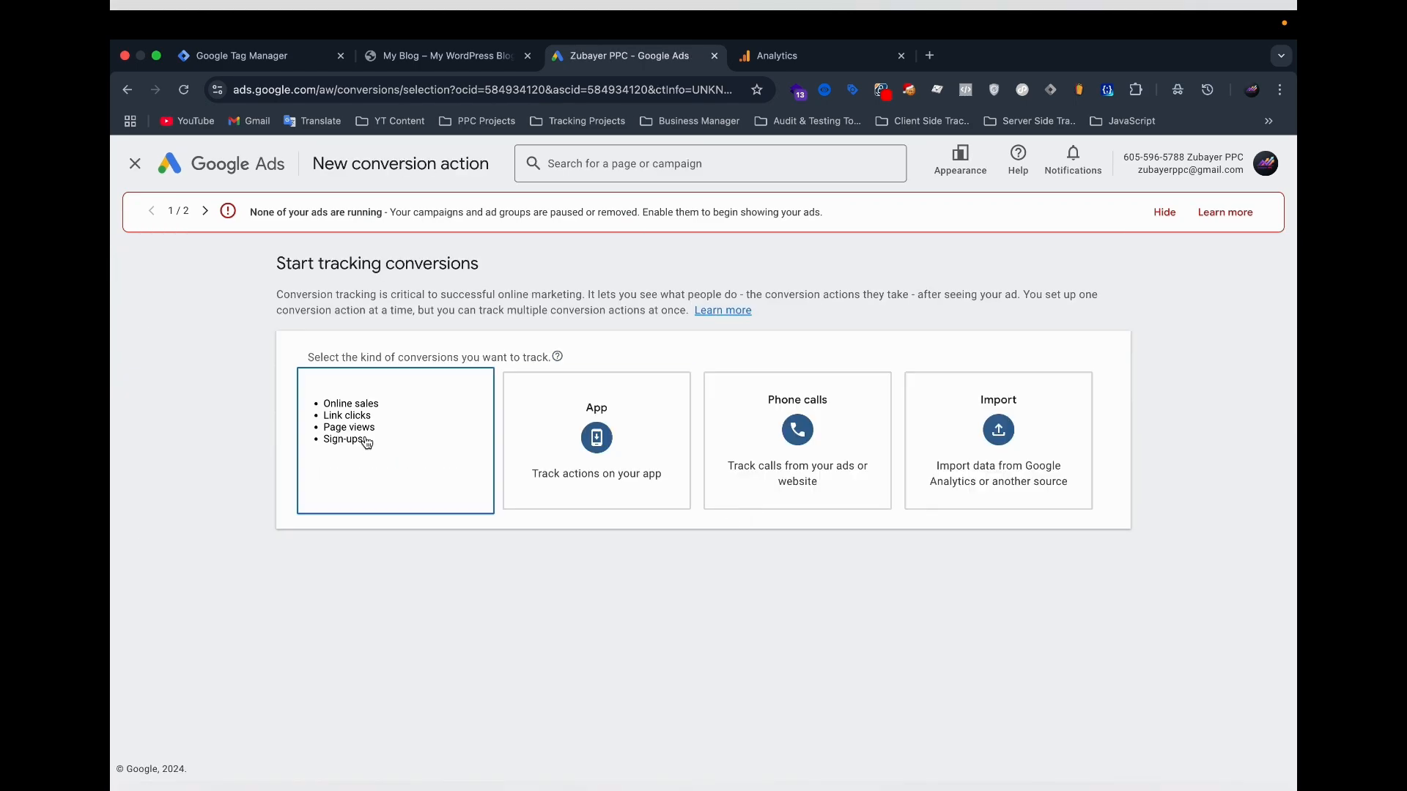
click(368, 443)
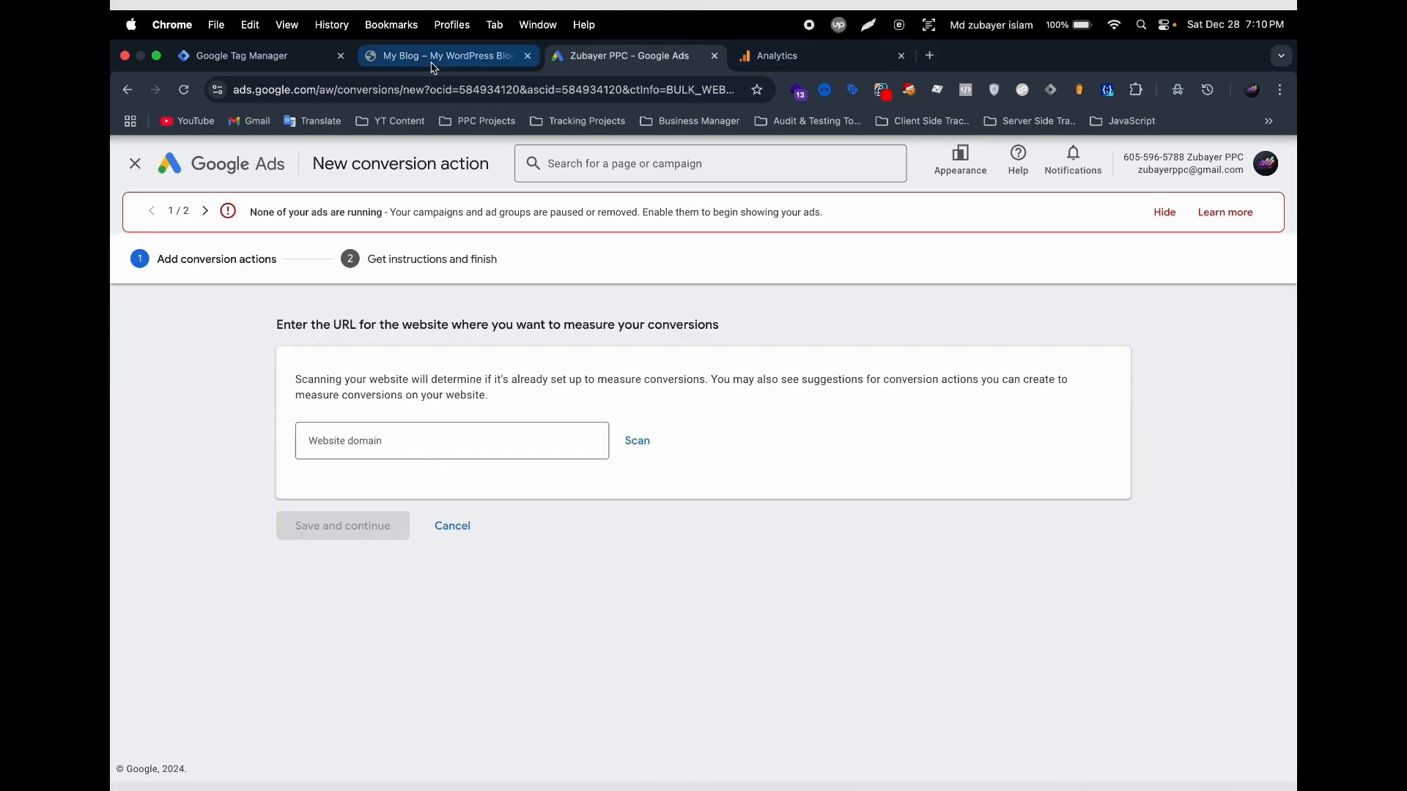
click(432, 64)
click(349, 91)
key(super+c)
click(593, 47)
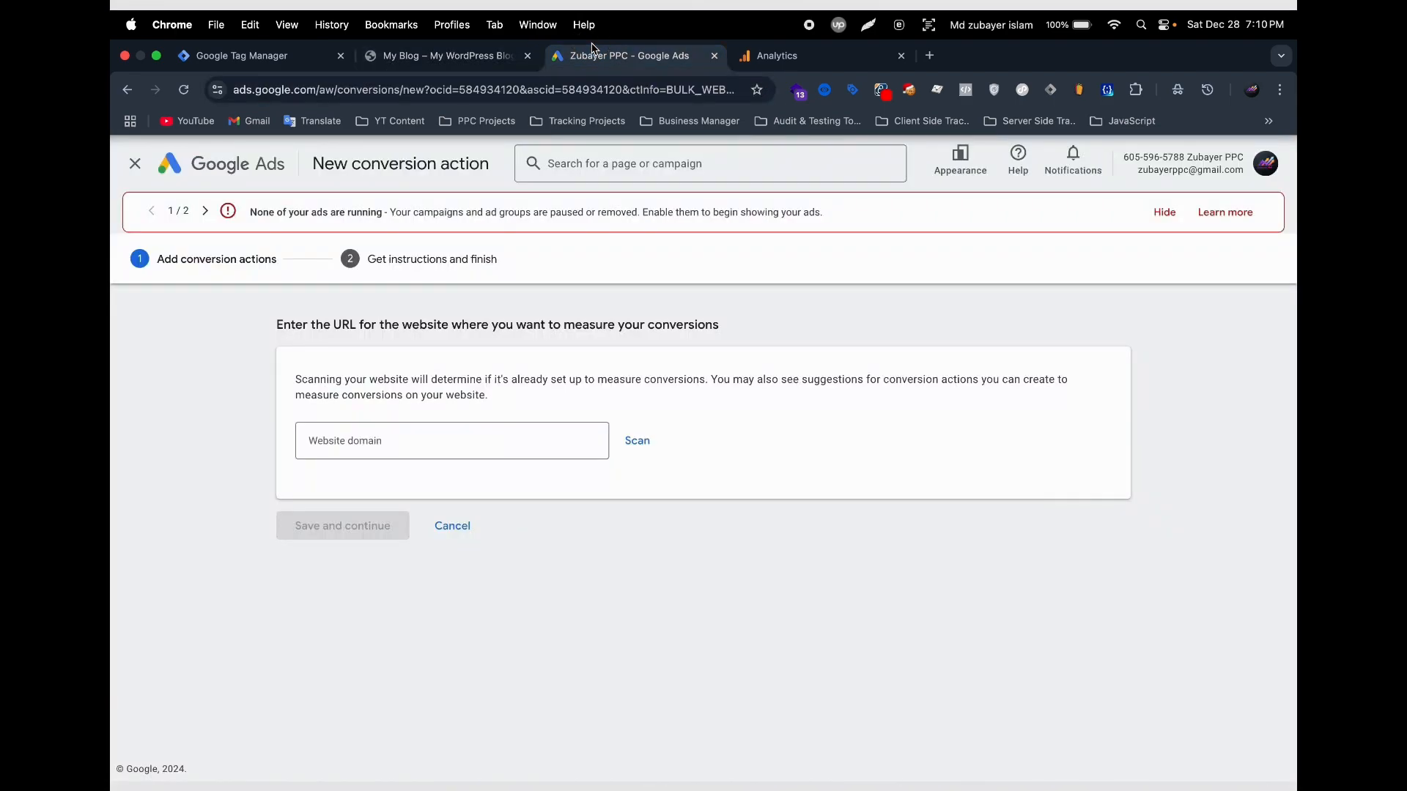
click(595, 445)
key(super+v)
key(Return)
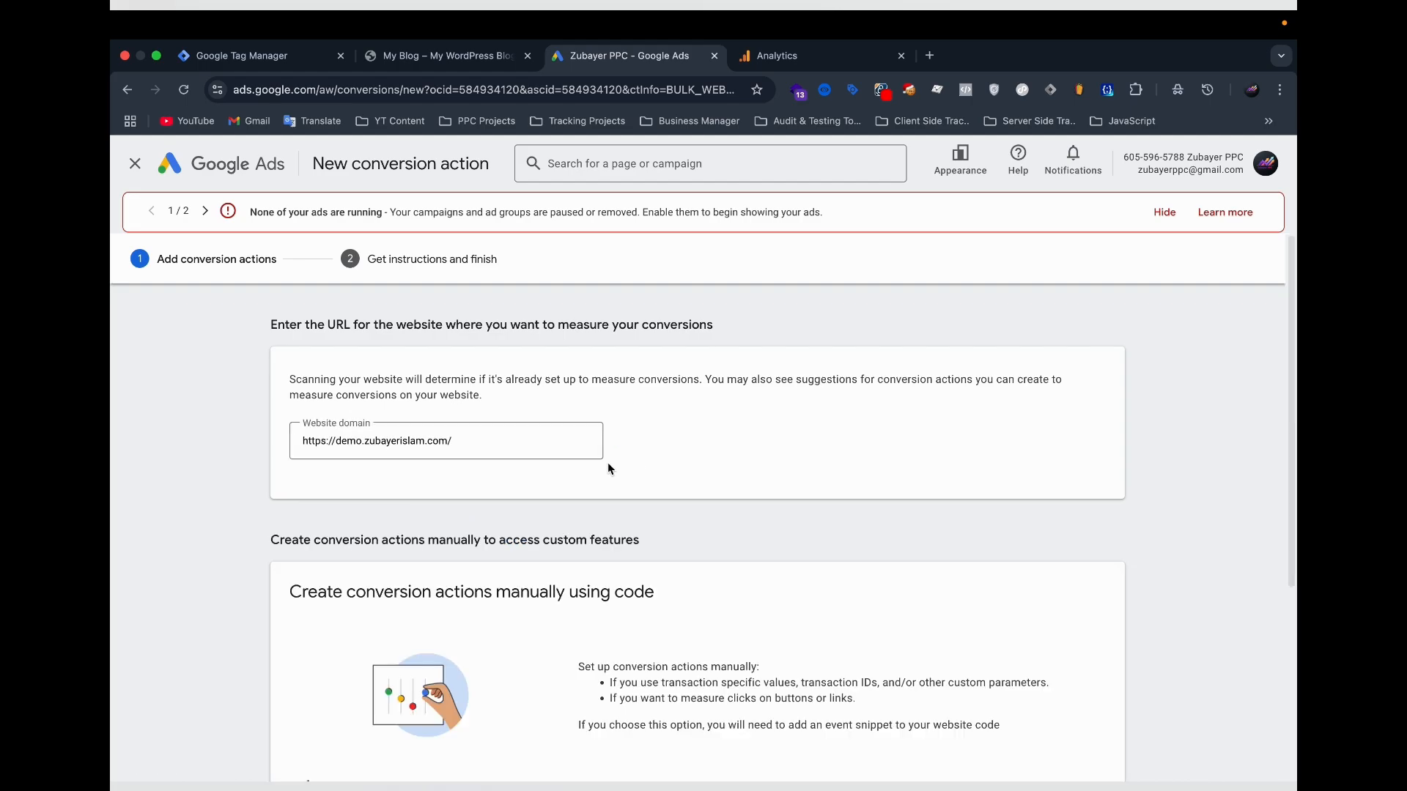
Add a conversion action manually with the goal category Purchase and the conversion name Purchase.
scroll(608, 465, down, 4)
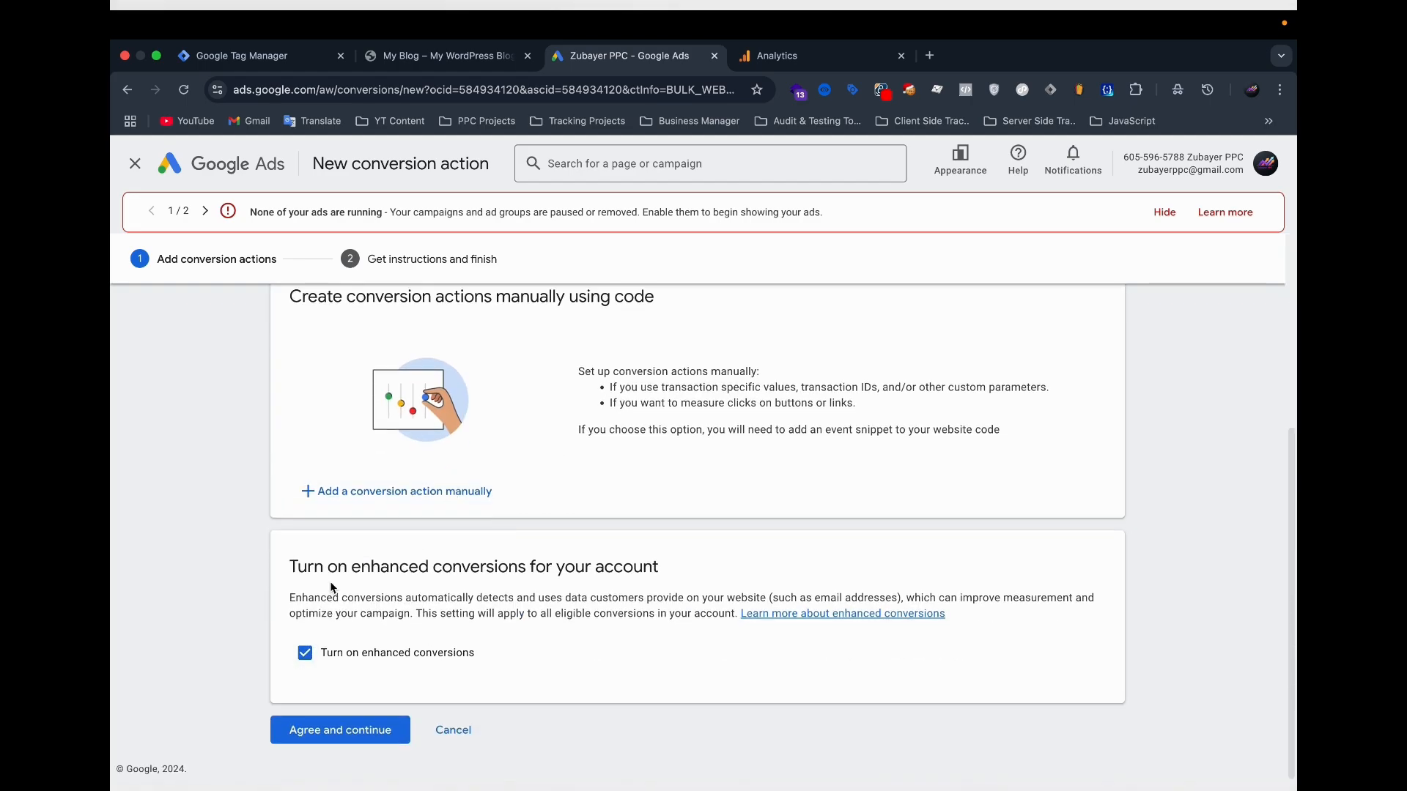
scroll(503, 578, up, 2)
click(469, 618)
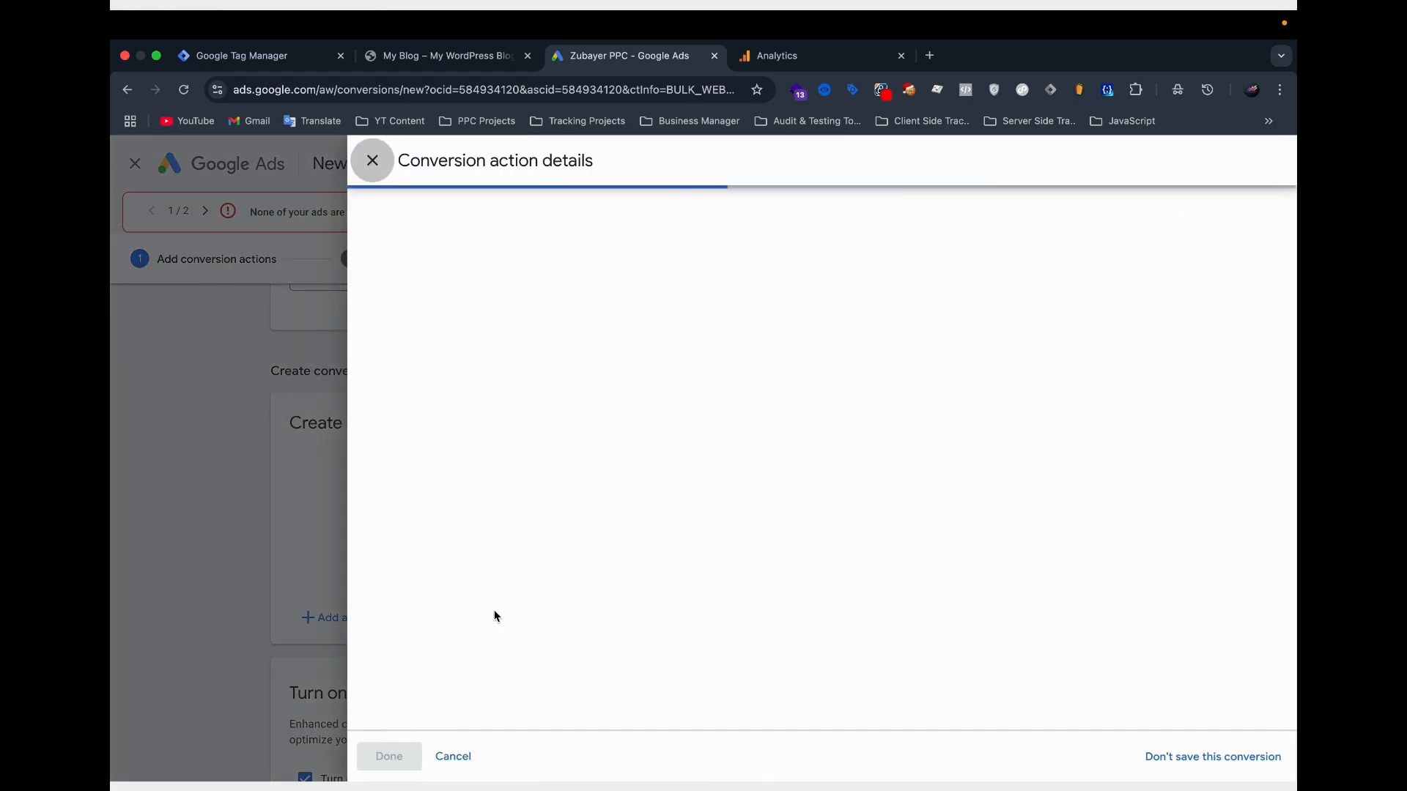
click(684, 370)
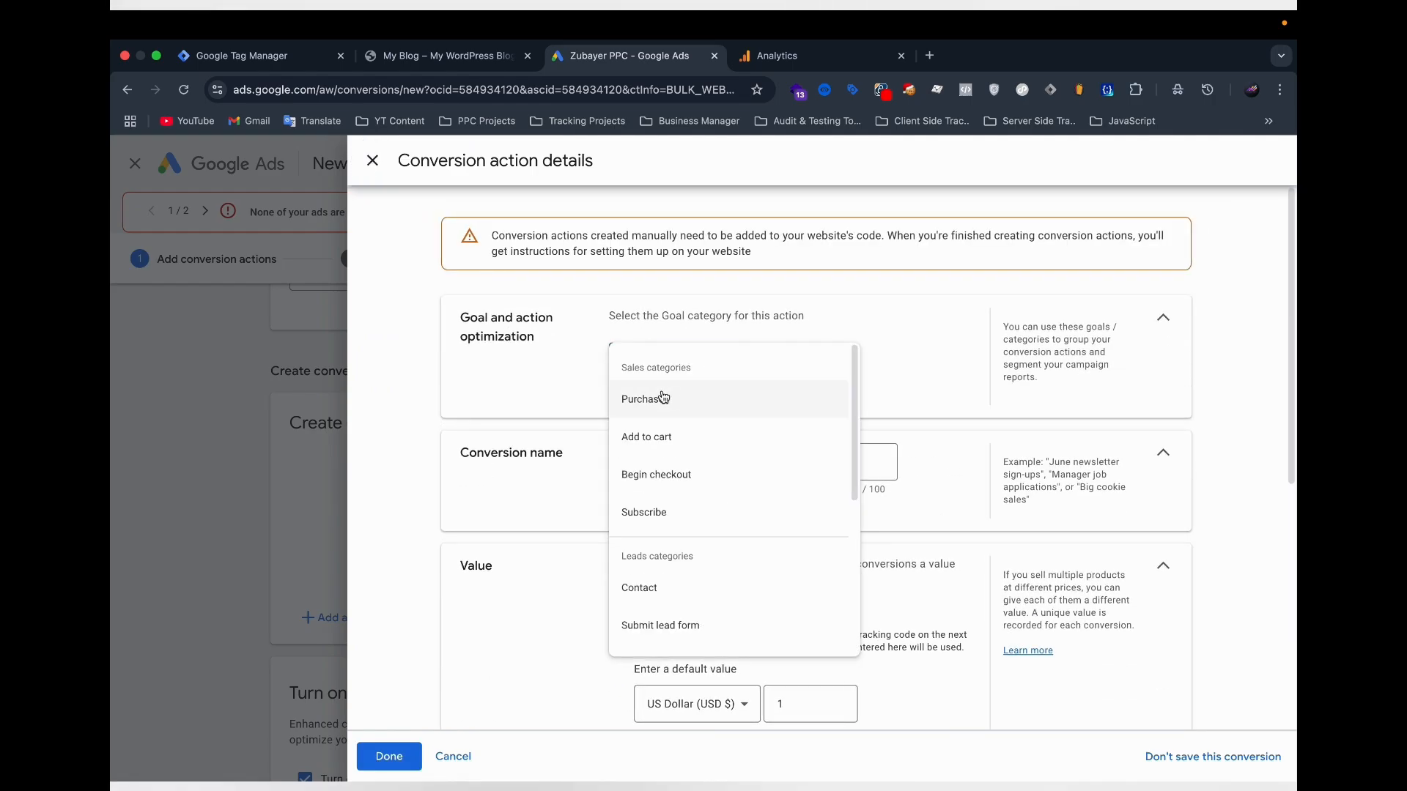
click(663, 397)
click(660, 519)
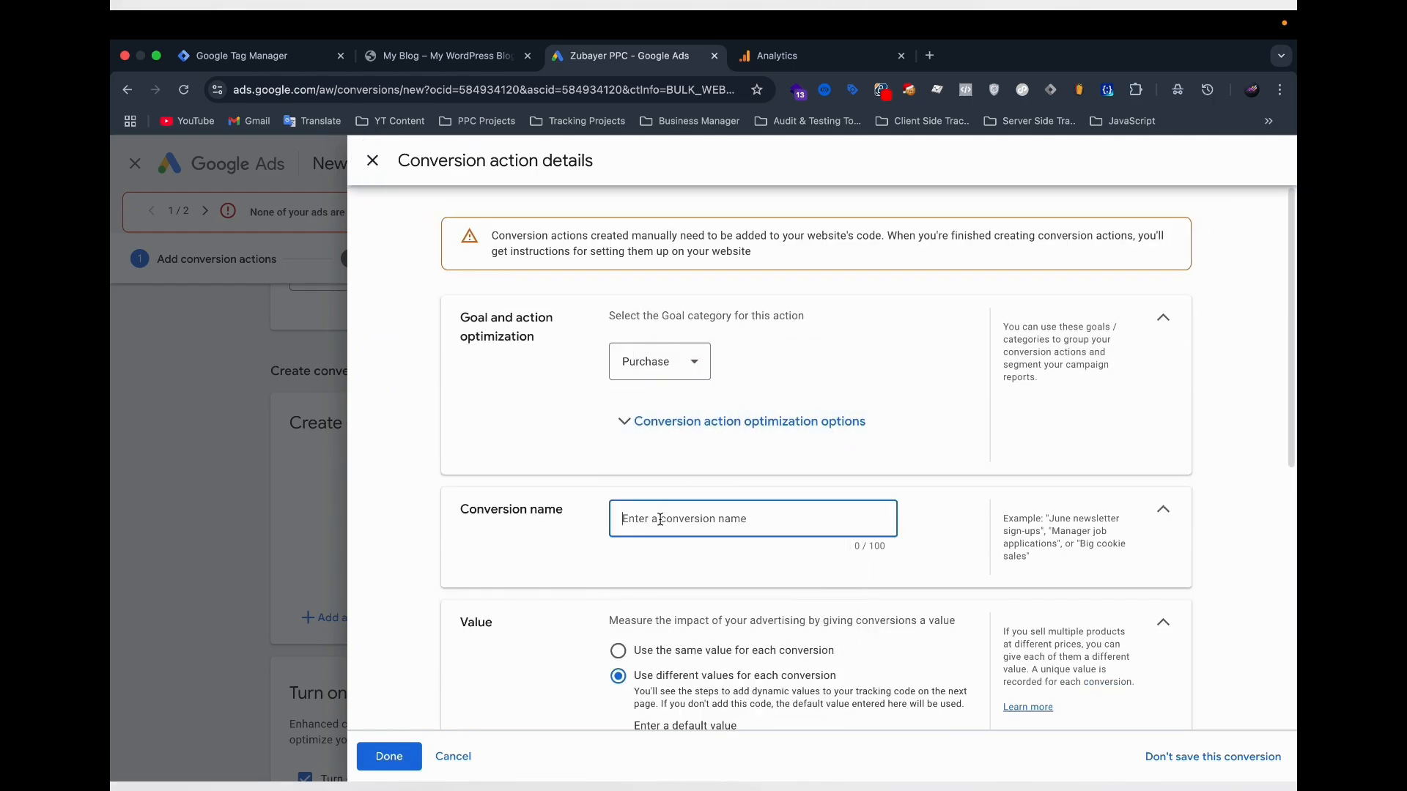
text(Purchase)
Review the conversion action's value, count, conversion window and attribution settings, and expand its enhanced conversions details.
scroll(494, 437, down, 3)
scroll(478, 407, down, 1)
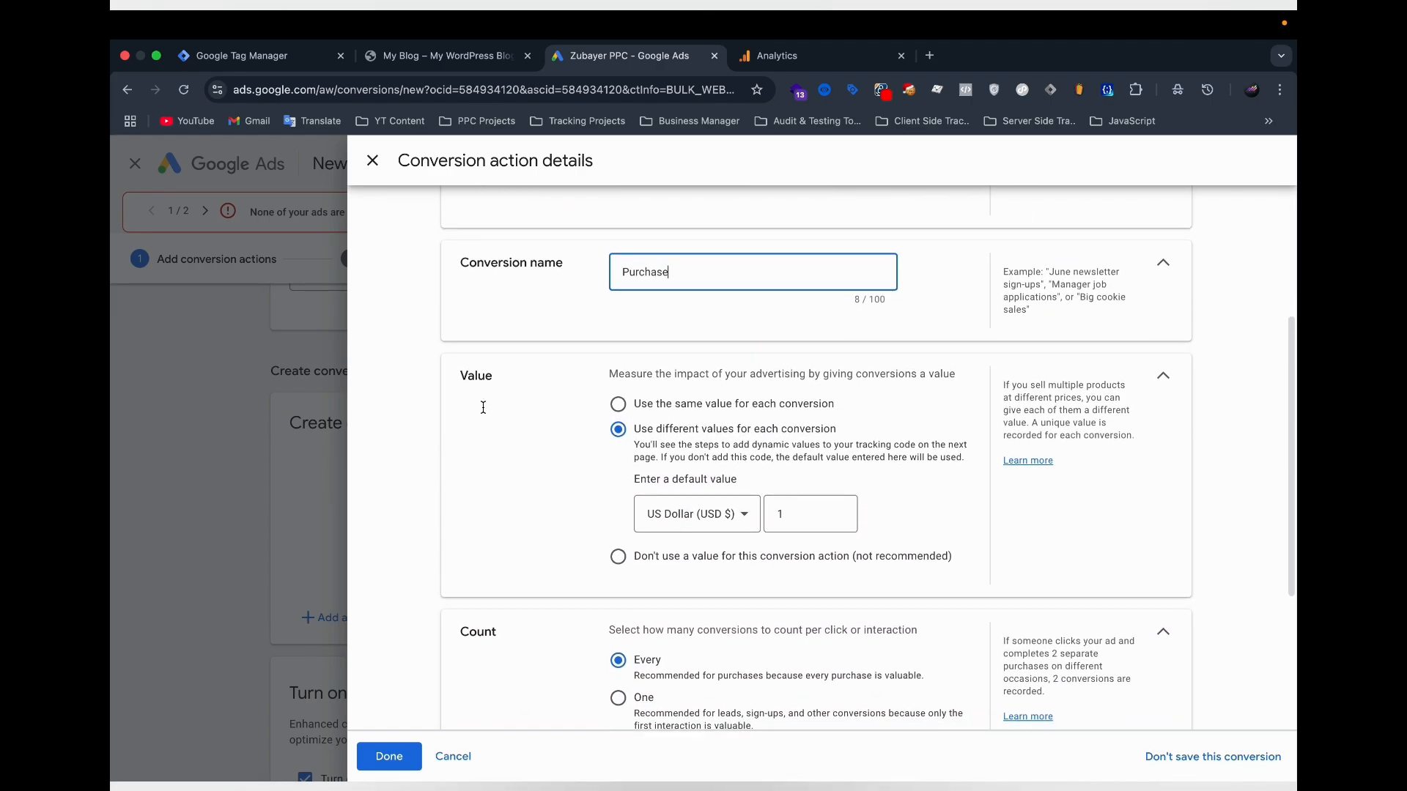
scroll(787, 439, down, 1)
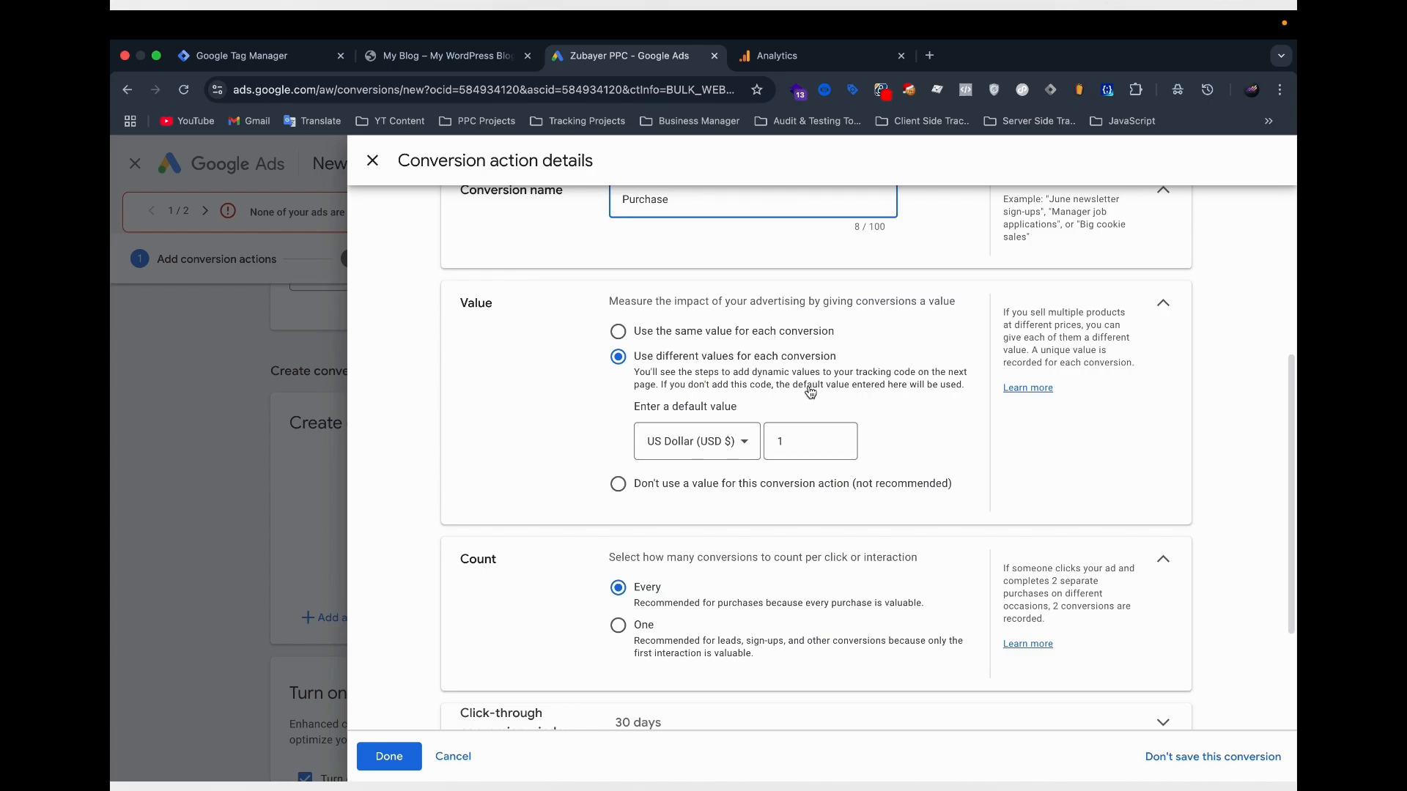
scroll(807, 389, down, 2)
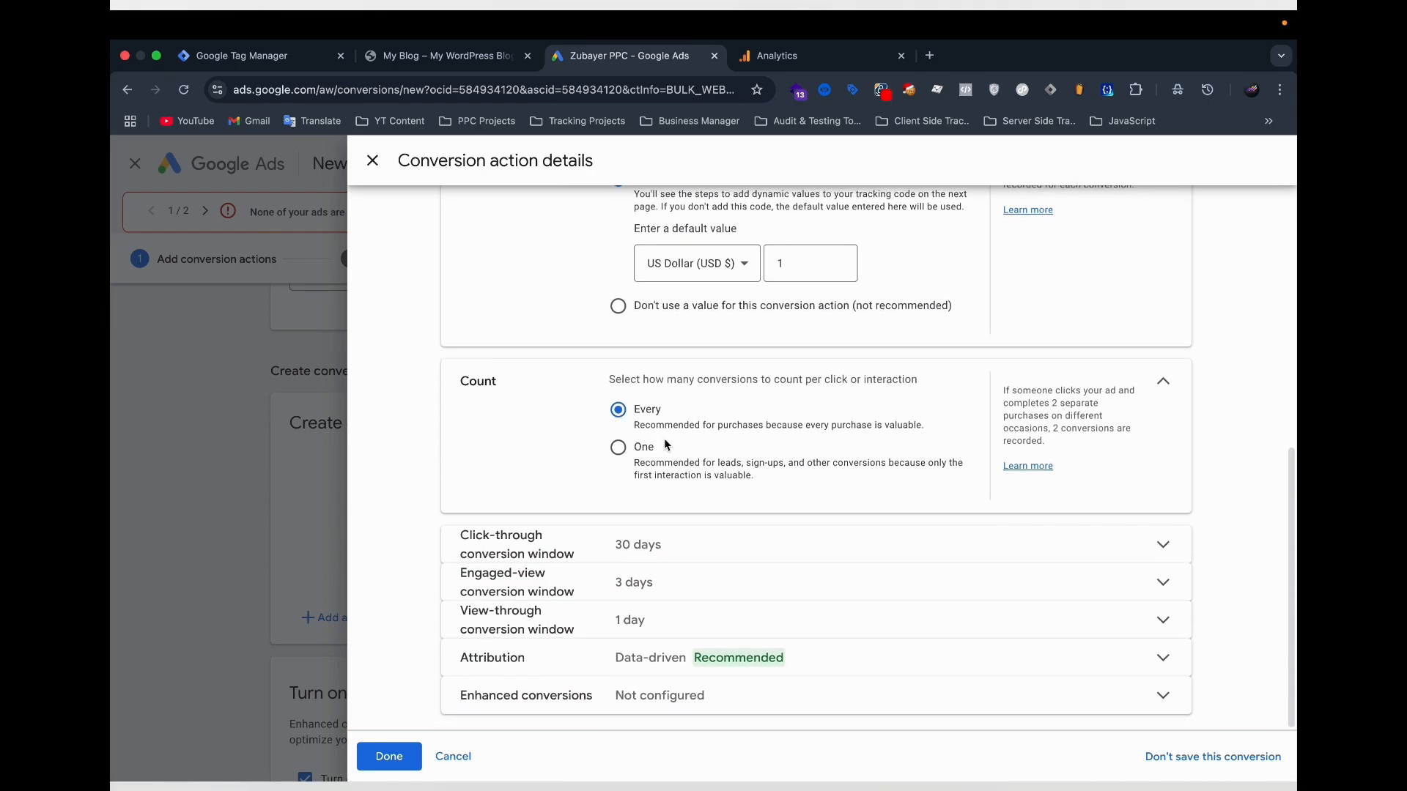
click(654, 707)
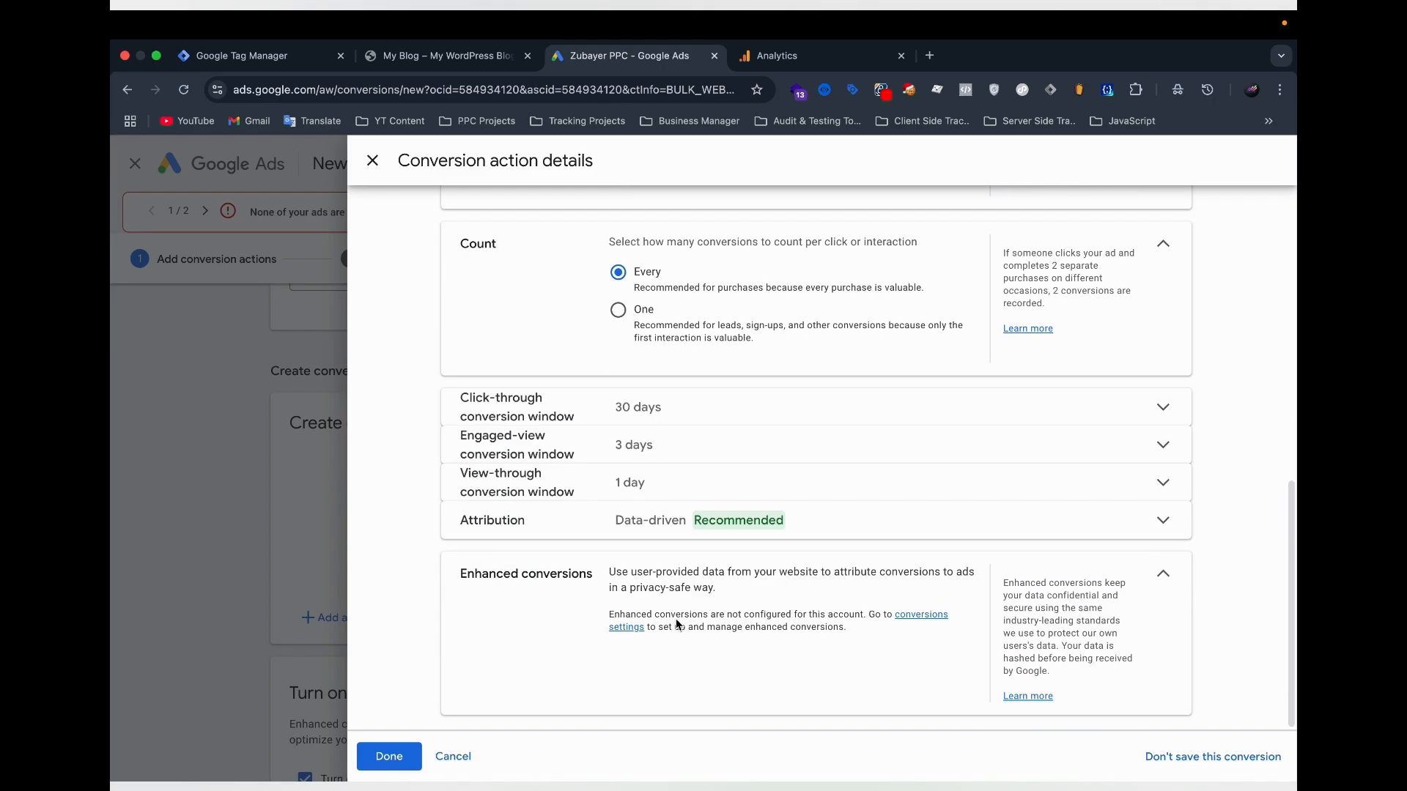
Finish creating the Purchase conversion action and review its Google Tag Manager instructions, including the conversion ID and label.
click(389, 757)
scroll(411, 710, down, 2)
click(409, 724)
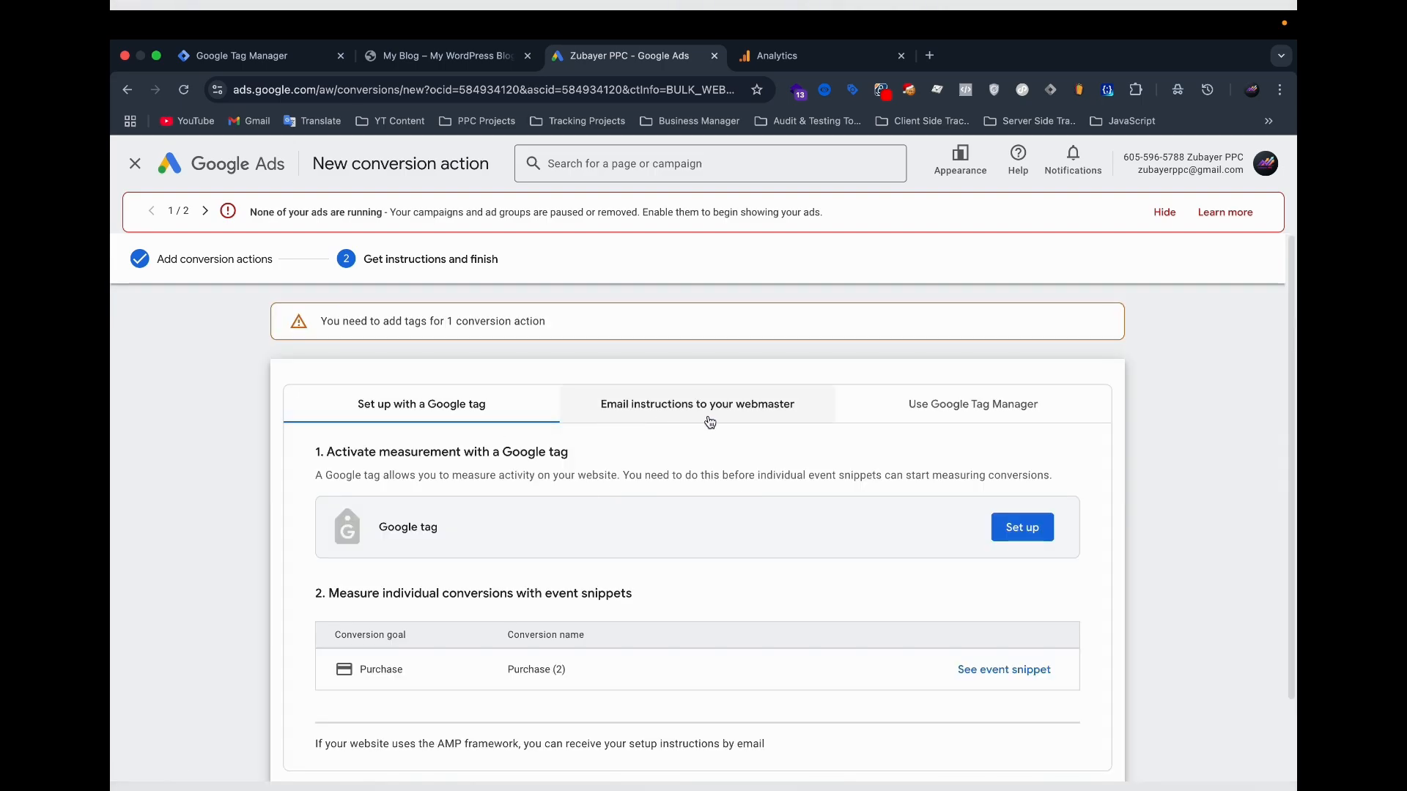
click(969, 406)
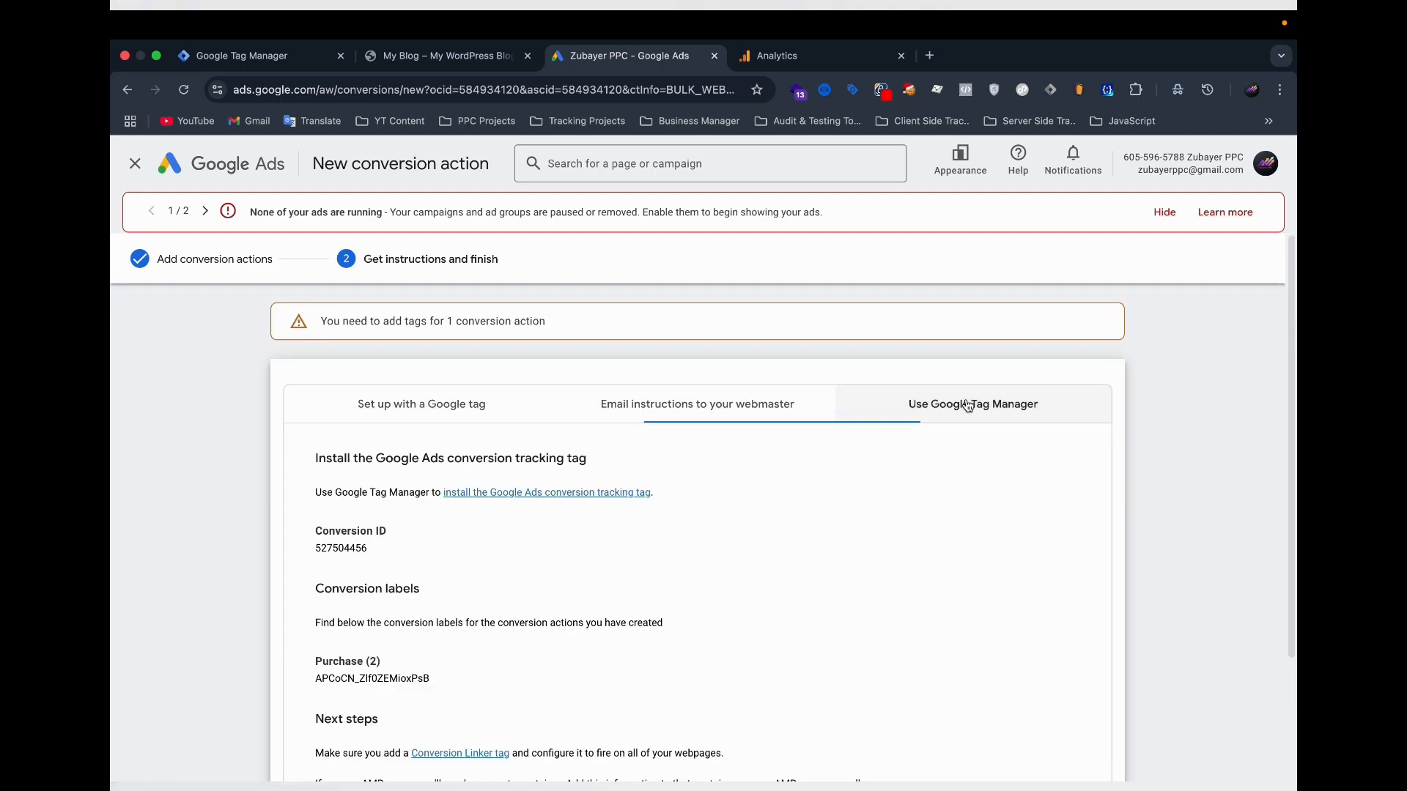
scroll(828, 551, down, 1)
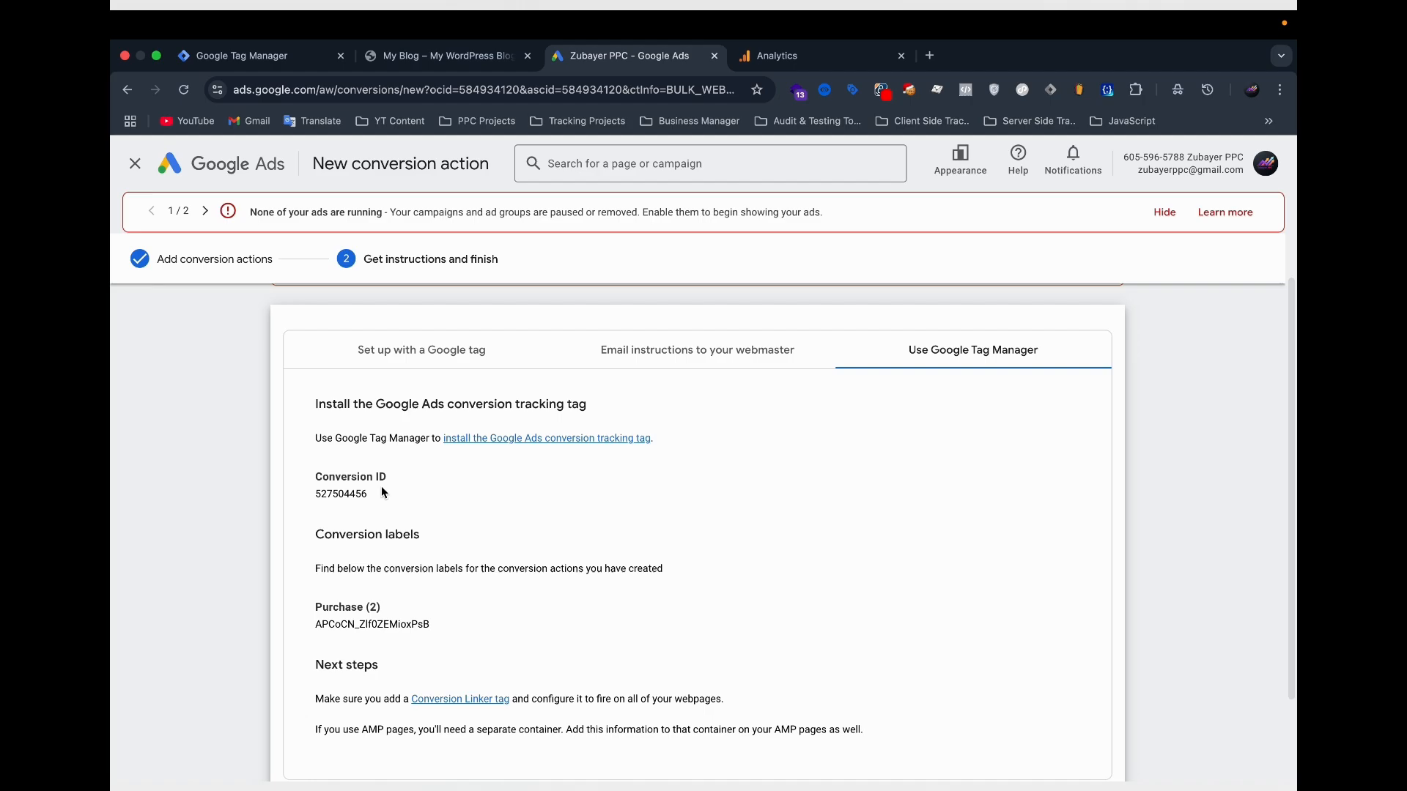
scroll(419, 526, down, 1)
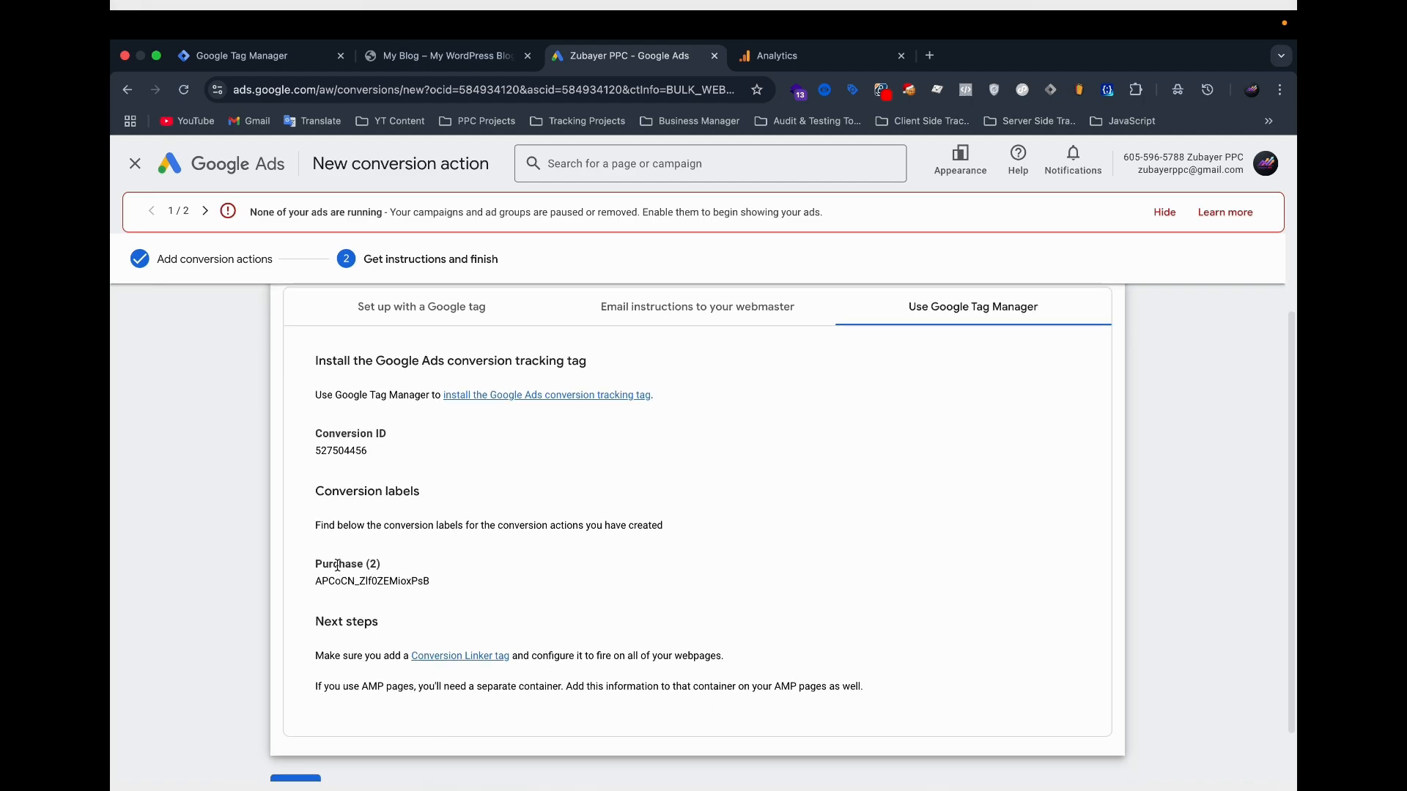
scroll(338, 565, down, 1)
scroll(338, 566, up, 3)
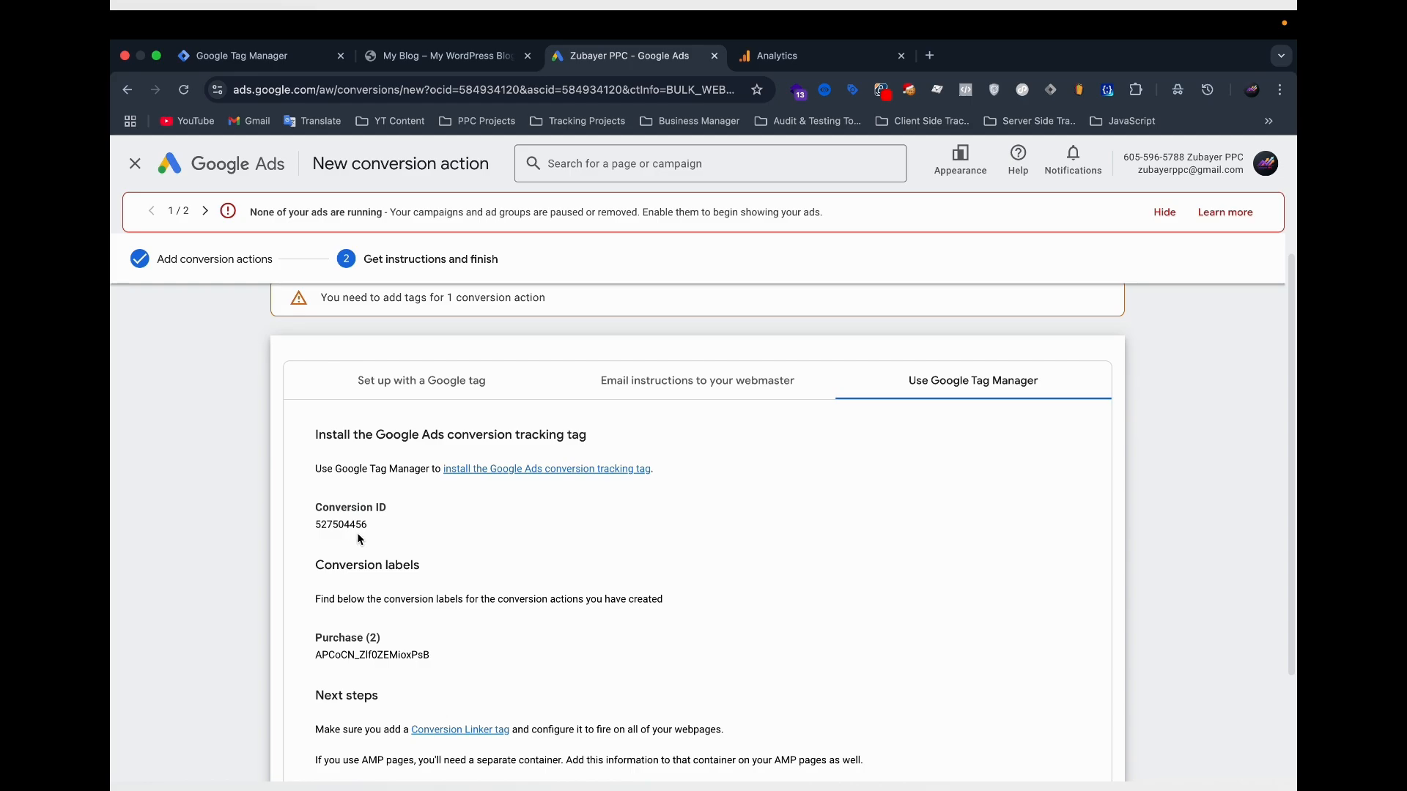
Switch to Google Tag Manager and create a new tag of the Google Ads type Conversion Linker.
drag(257, 56, 411, 56)
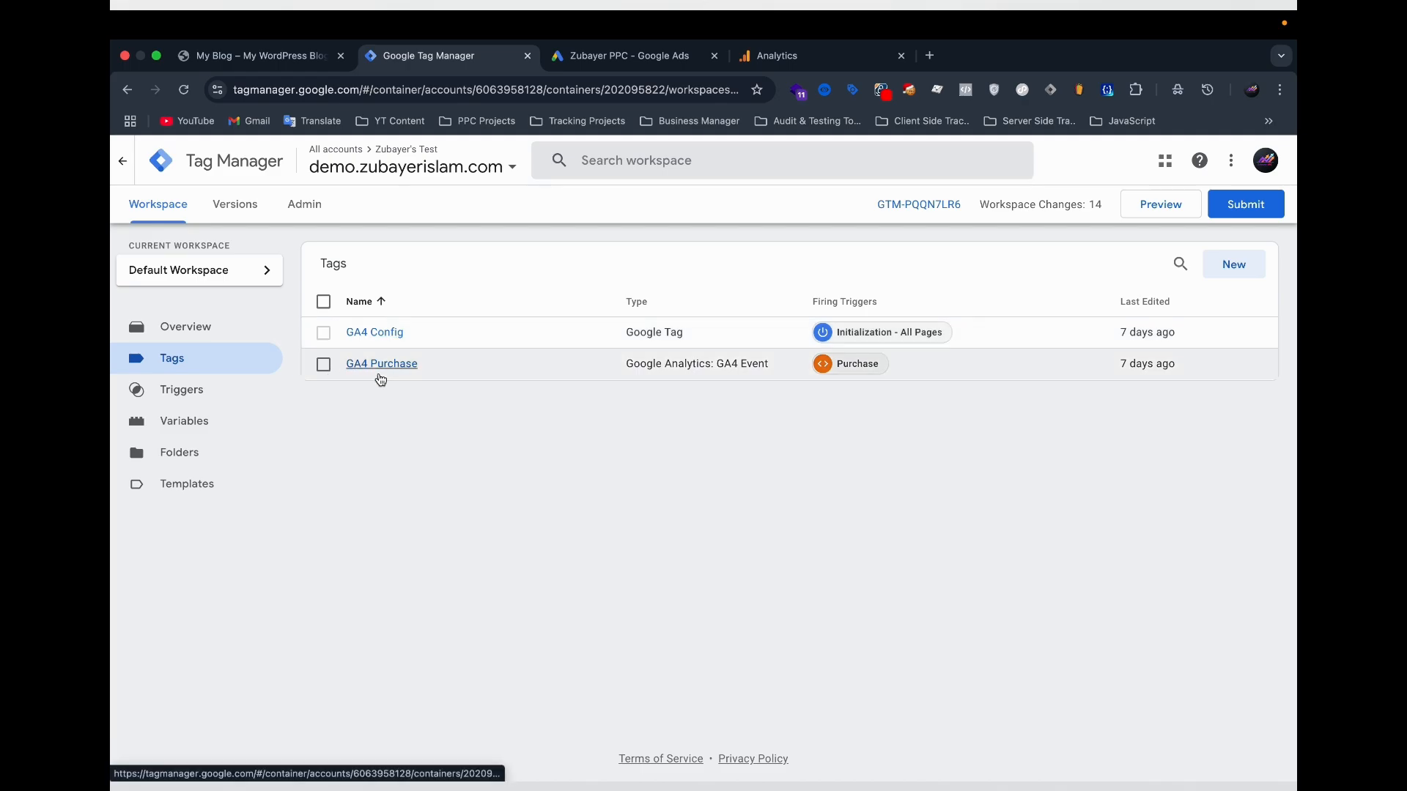
click(1231, 267)
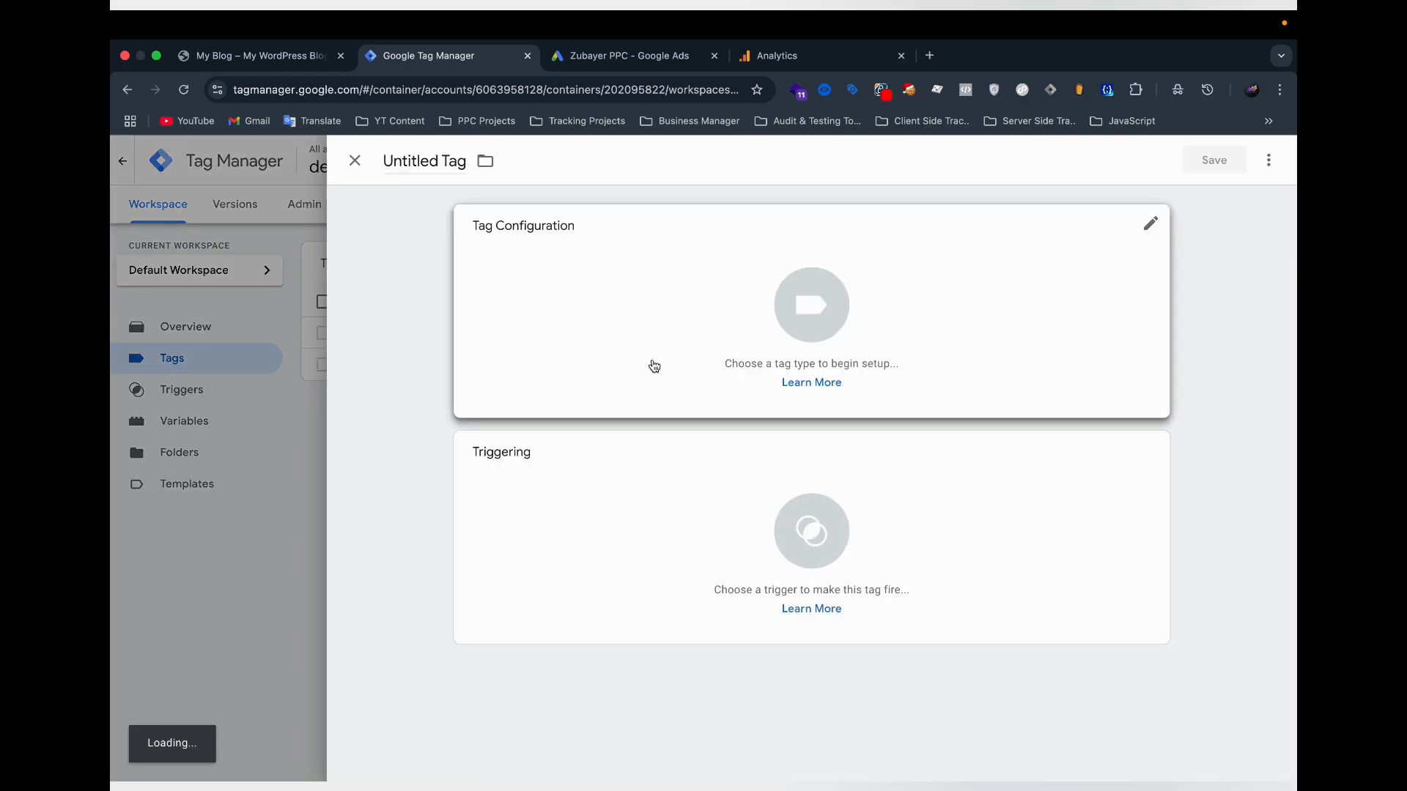
click(653, 365)
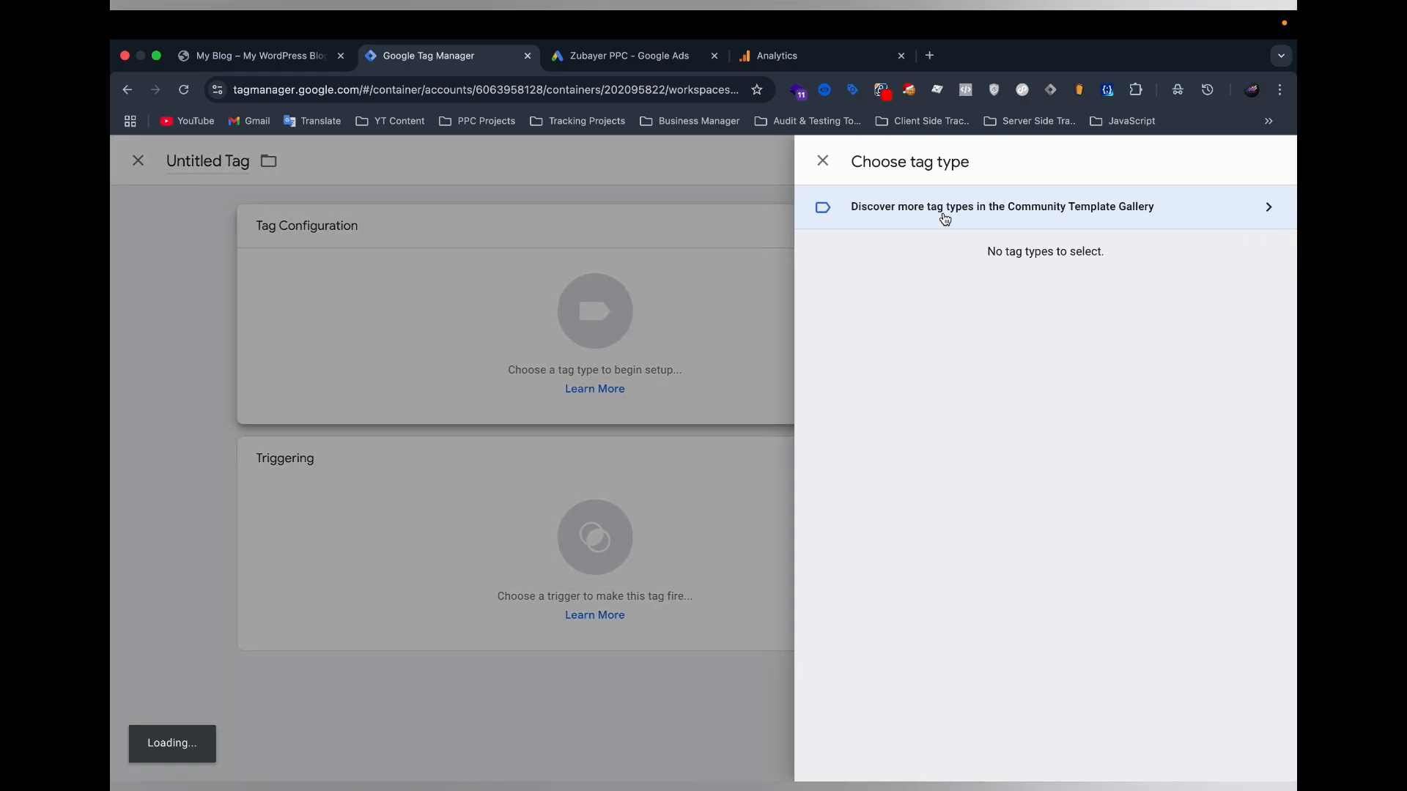
click(894, 362)
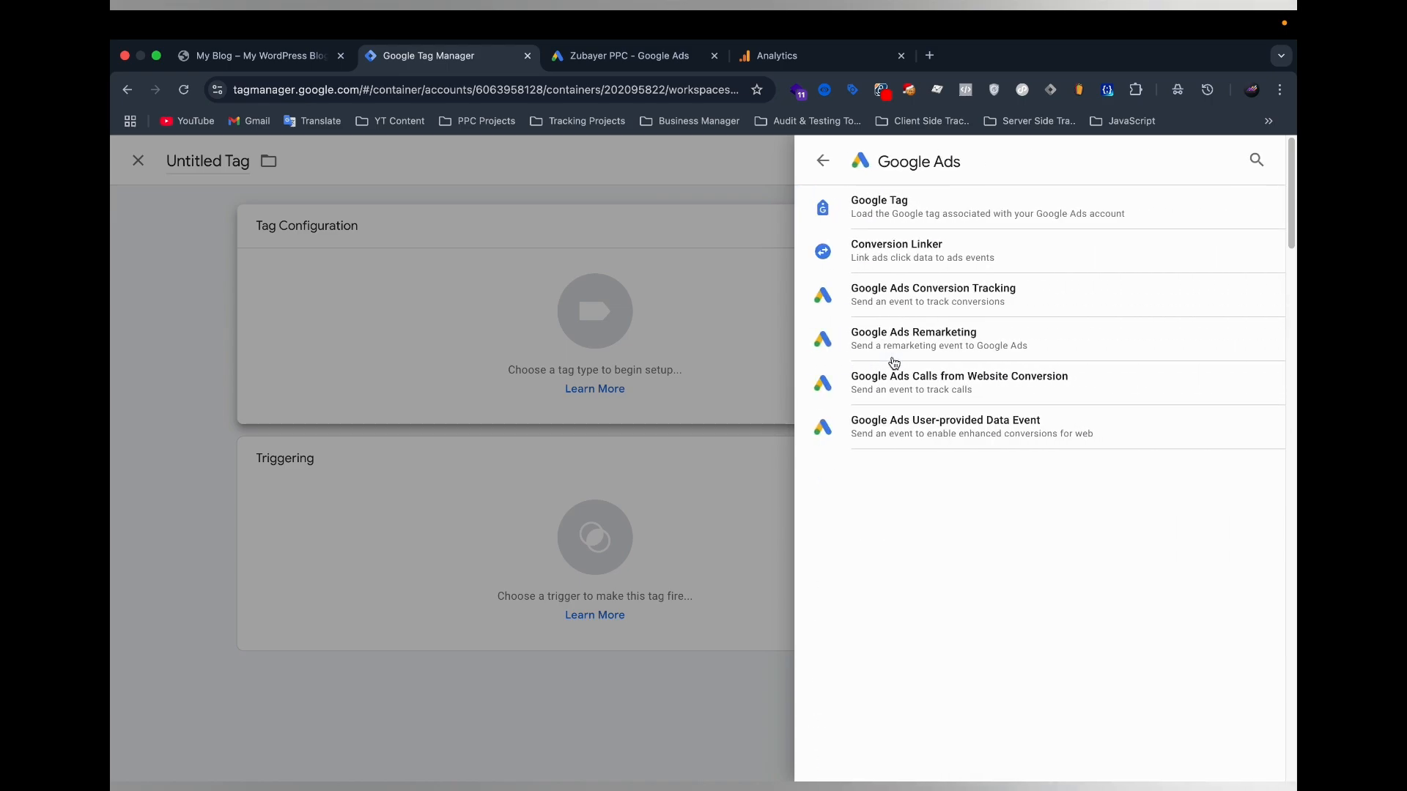
click(954, 251)
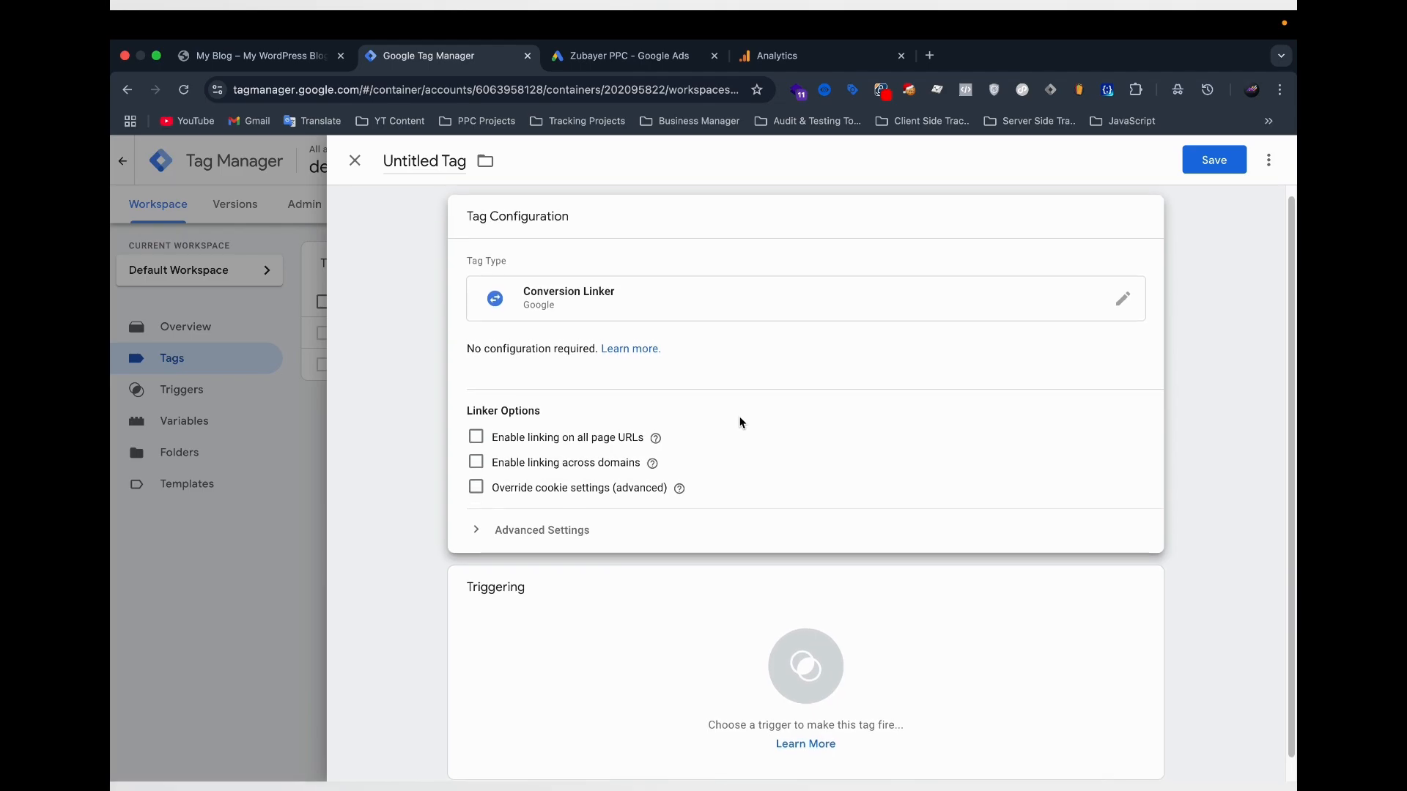
Set the Conversion Linker tag to fire on All Pages and save it as "Google ads Conversion Linker".
scroll(485, 572, down, 1)
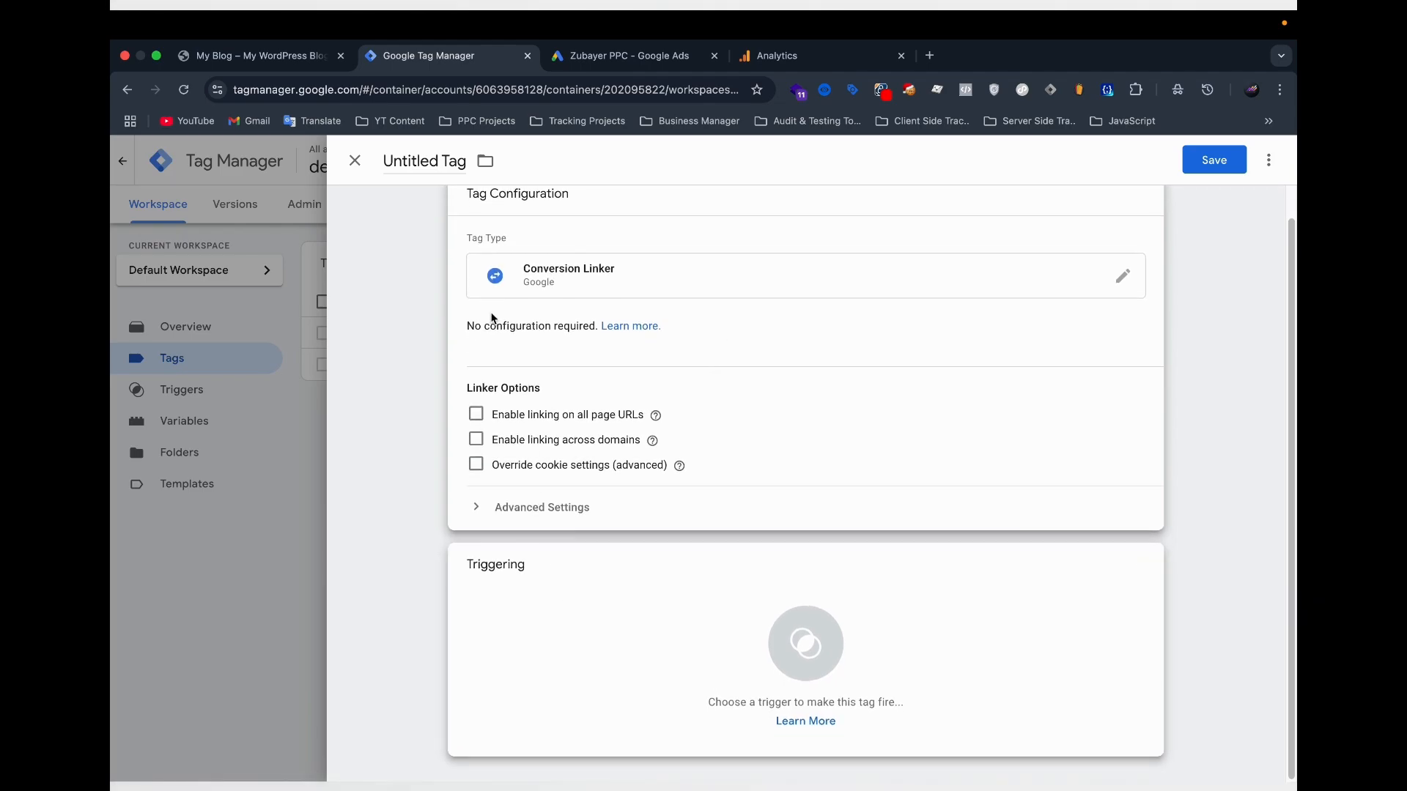
click(494, 686)
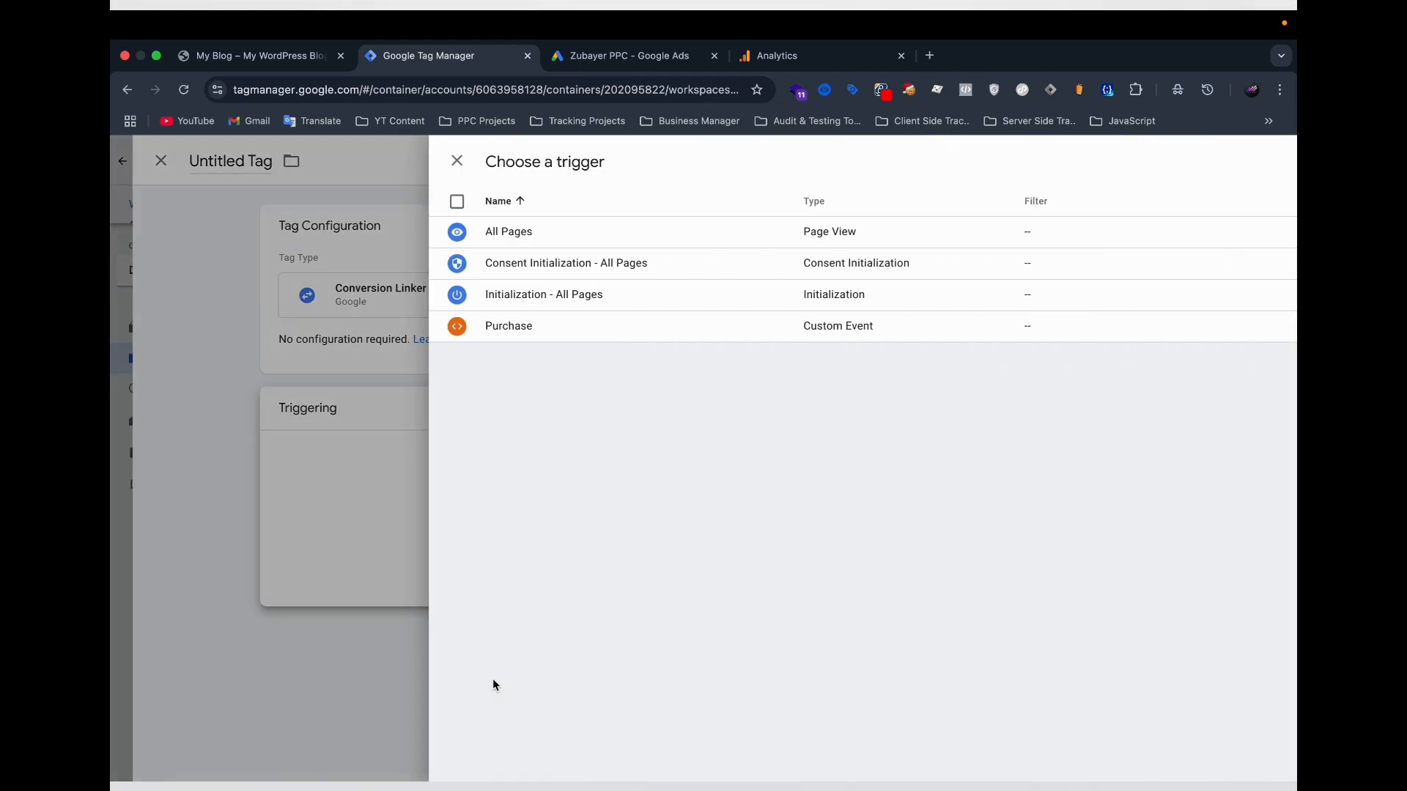
click(440, 233)
click(399, 161)
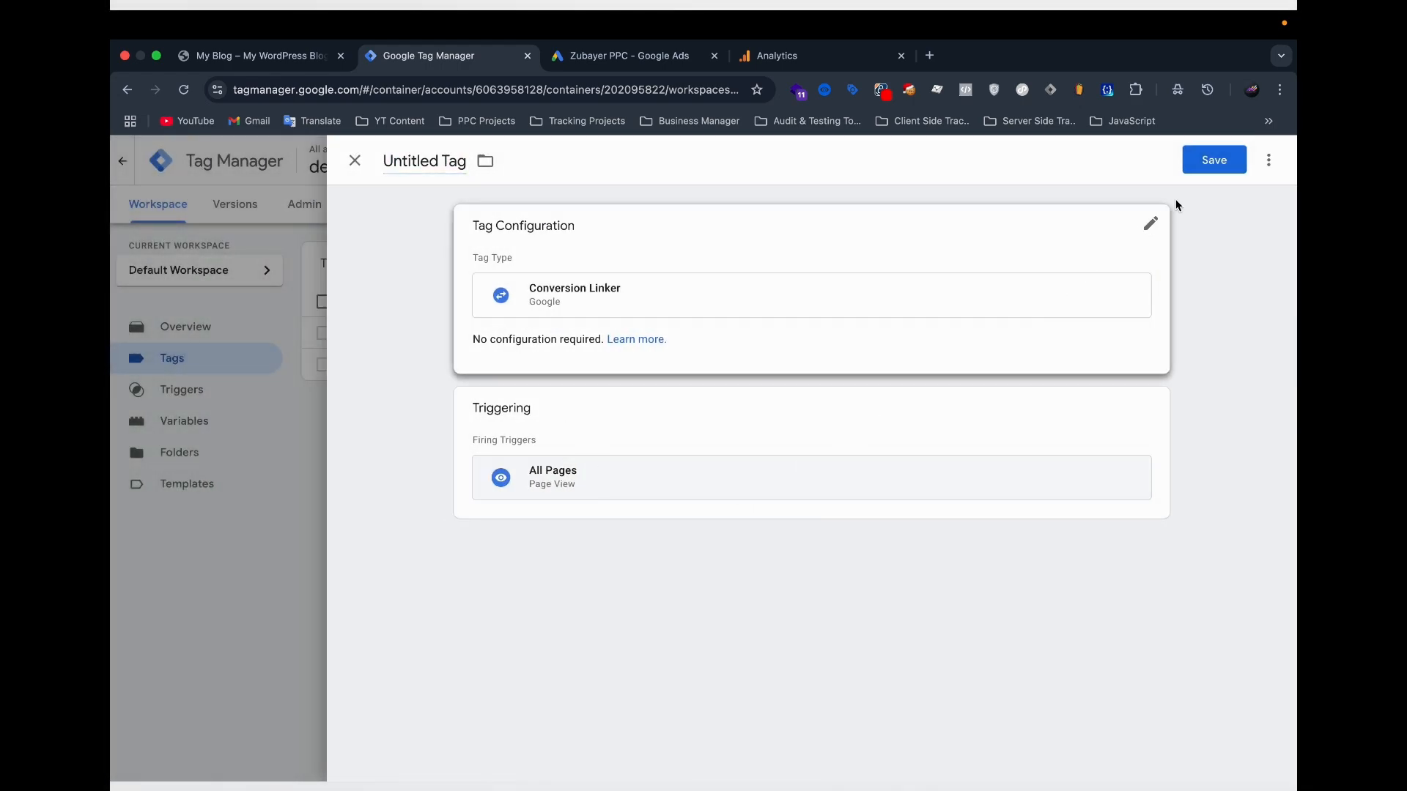
click(1211, 161)
text(Google ads Conversion Linker)
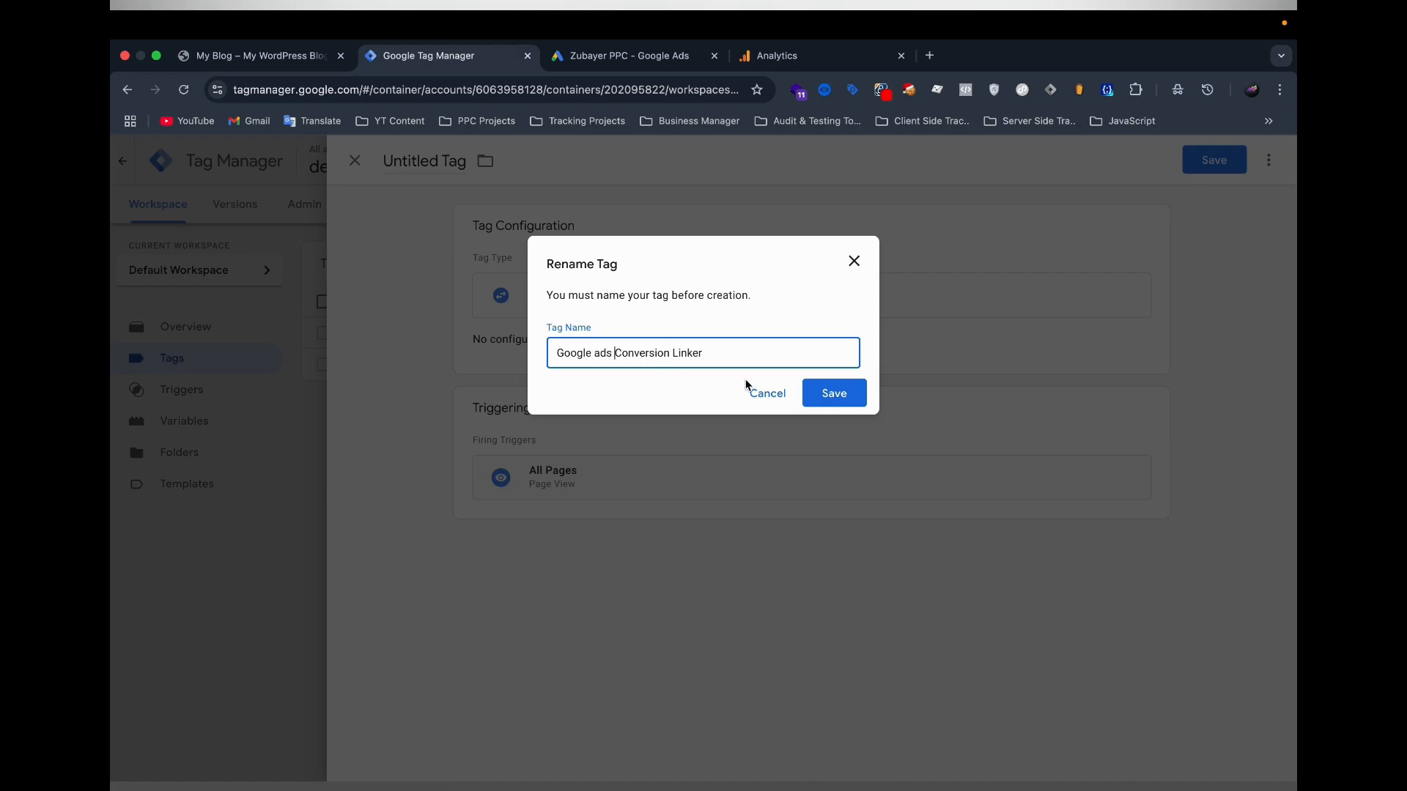
key(Return)
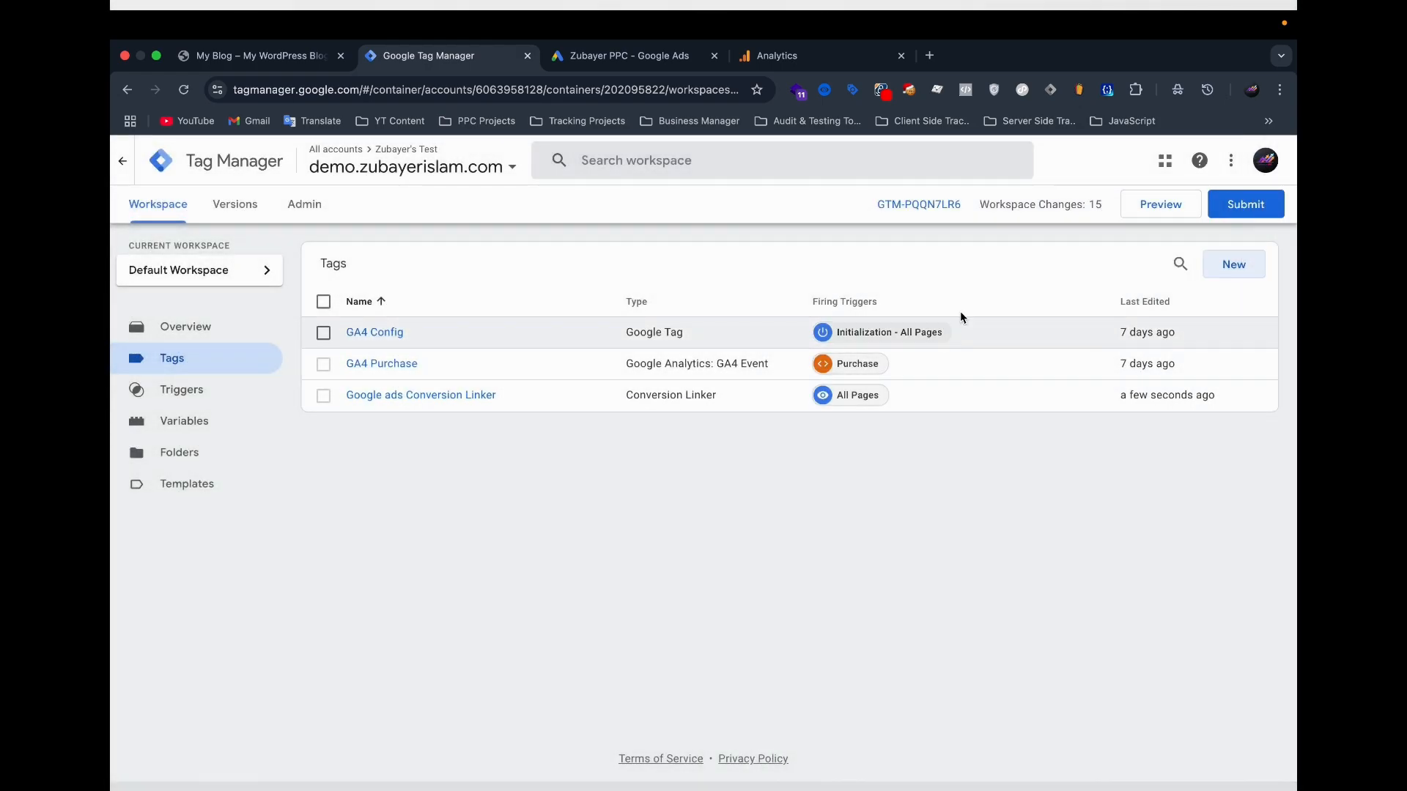
Create another new tag of the type Google Ads Conversion Tracking.
click(1234, 268)
click(643, 291)
click(938, 341)
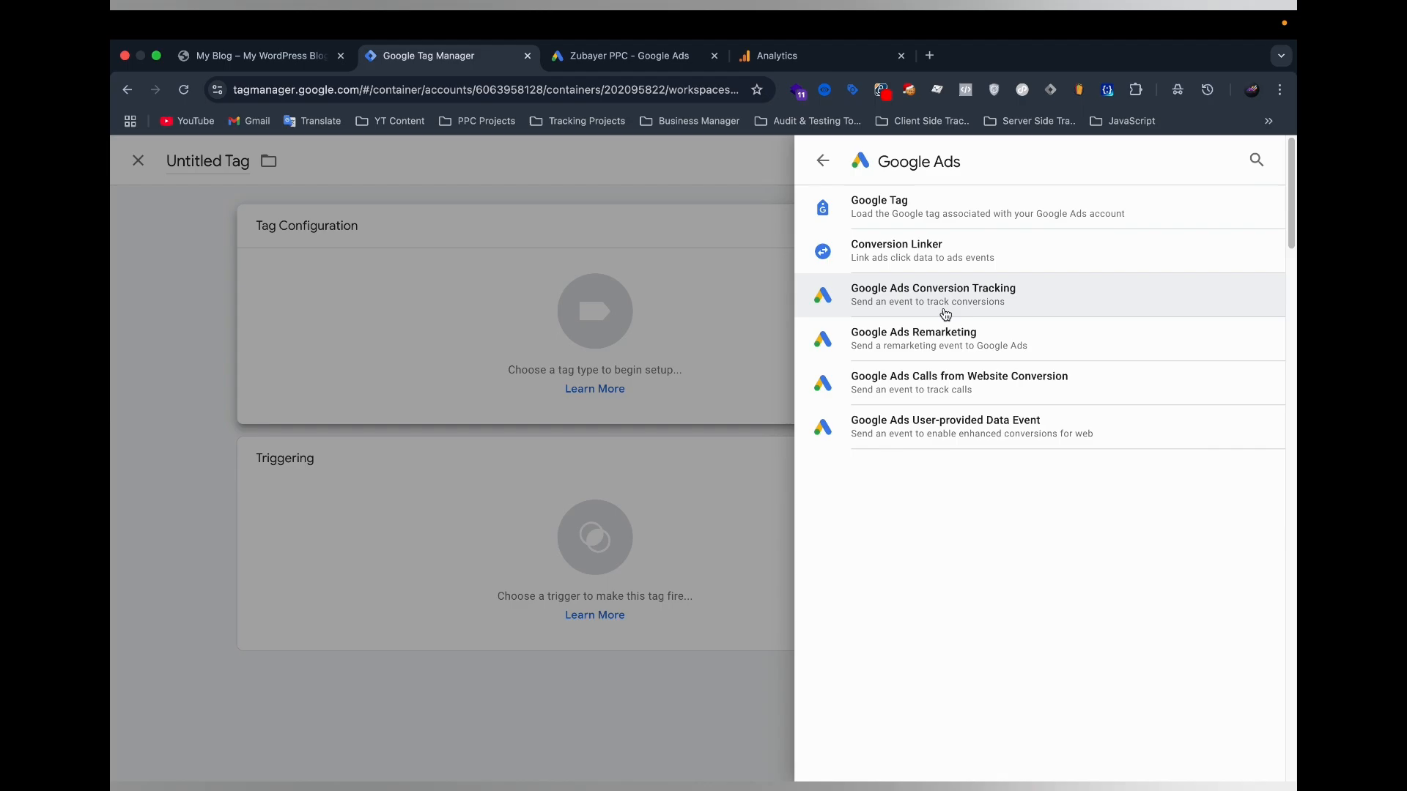
click(1069, 294)
Copy the conversion ID from Google Ads into the new tag's Conversion ID field in Tag Manager.
click(529, 396)
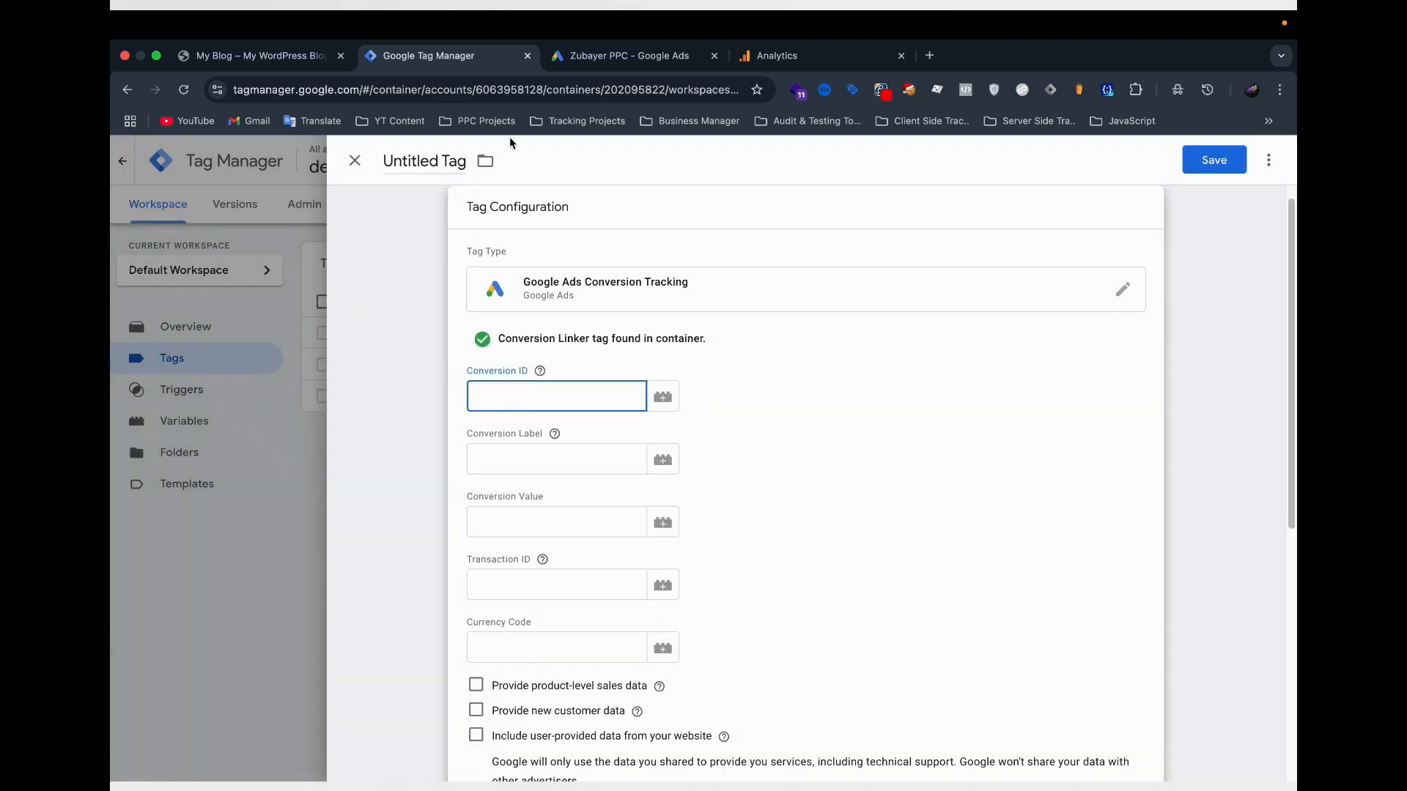
click(622, 57)
double_click(346, 524)
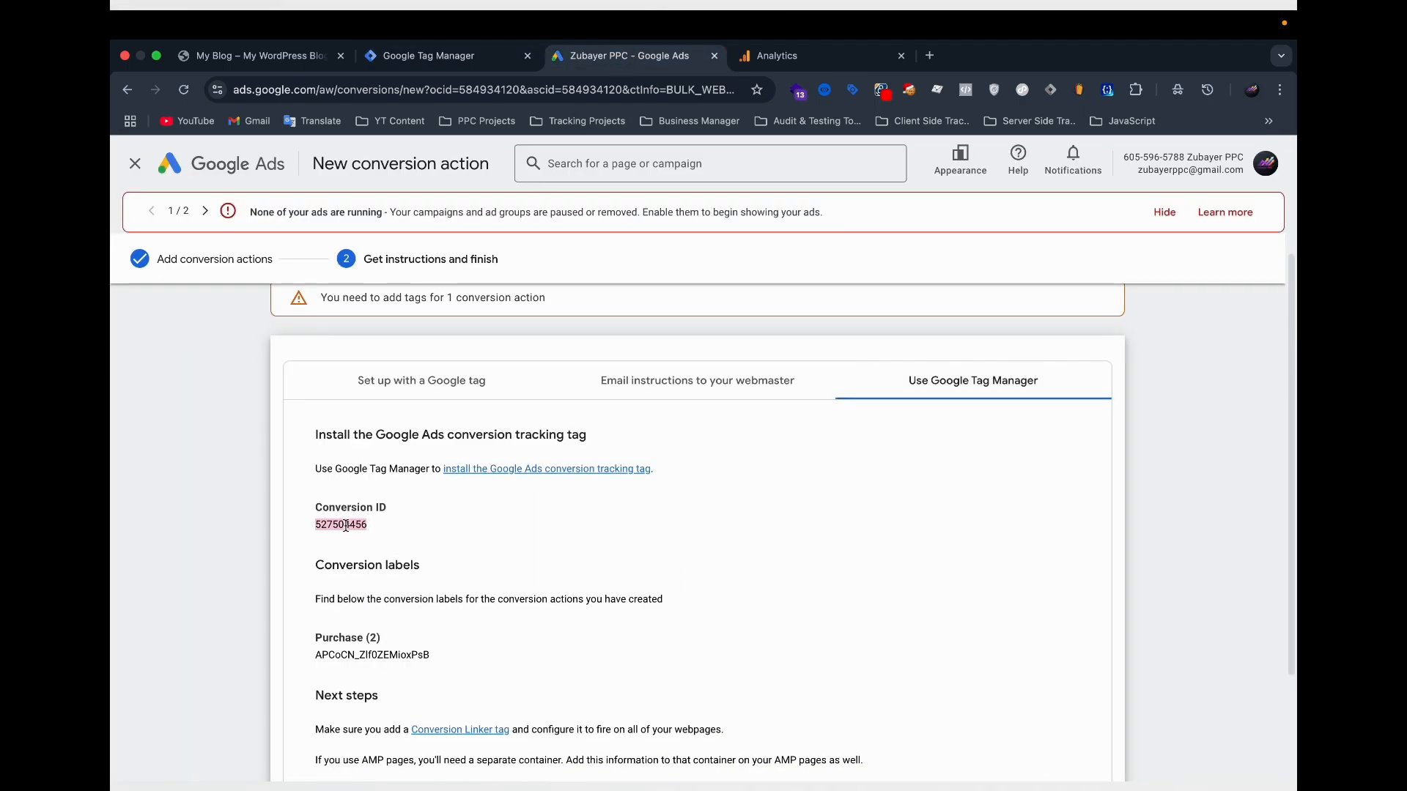
click(440, 55)
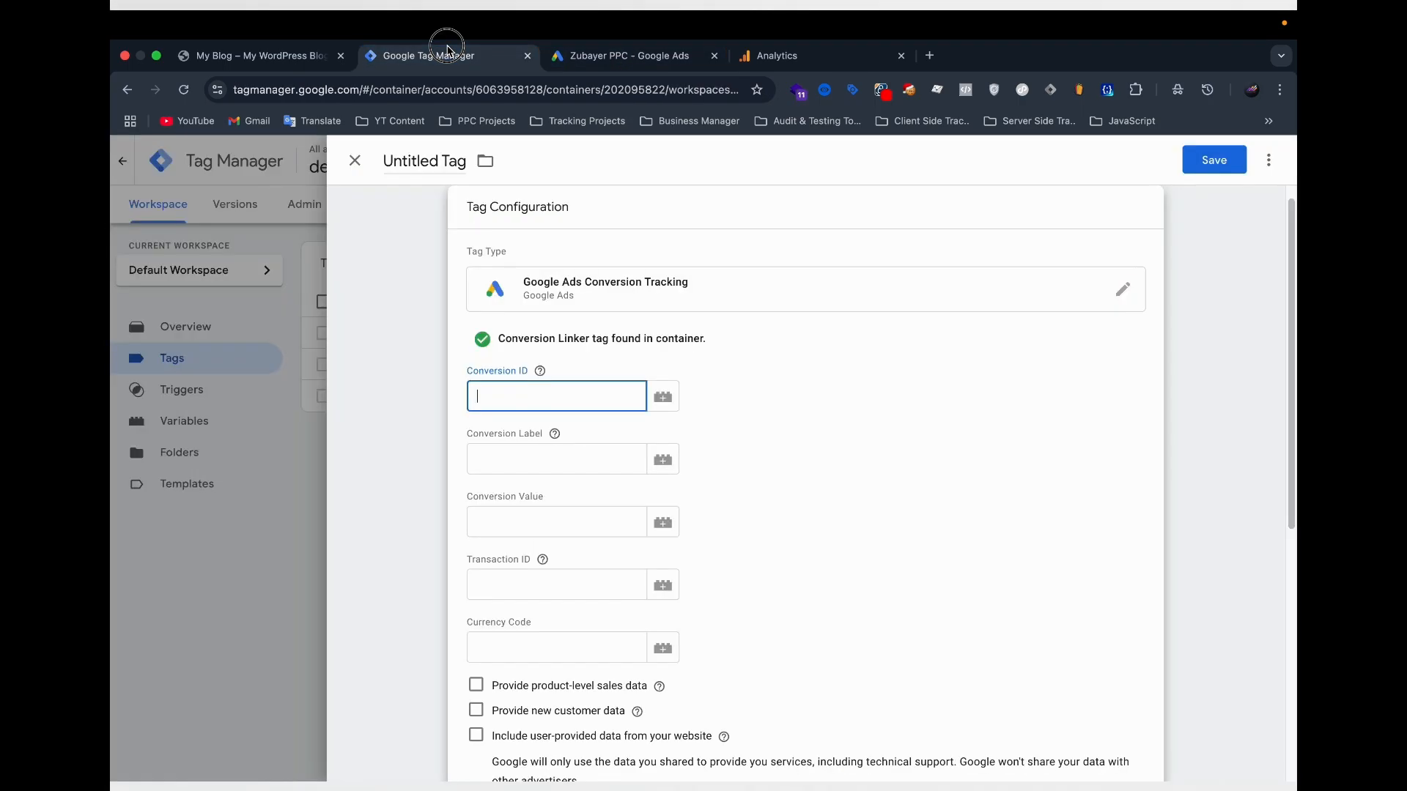
Copy the Purchase (2) conversion label from Google Ads into the tag's Conversion Label field in Tag Manager.
click(502, 467)
click(622, 56)
scroll(335, 573, down, 2)
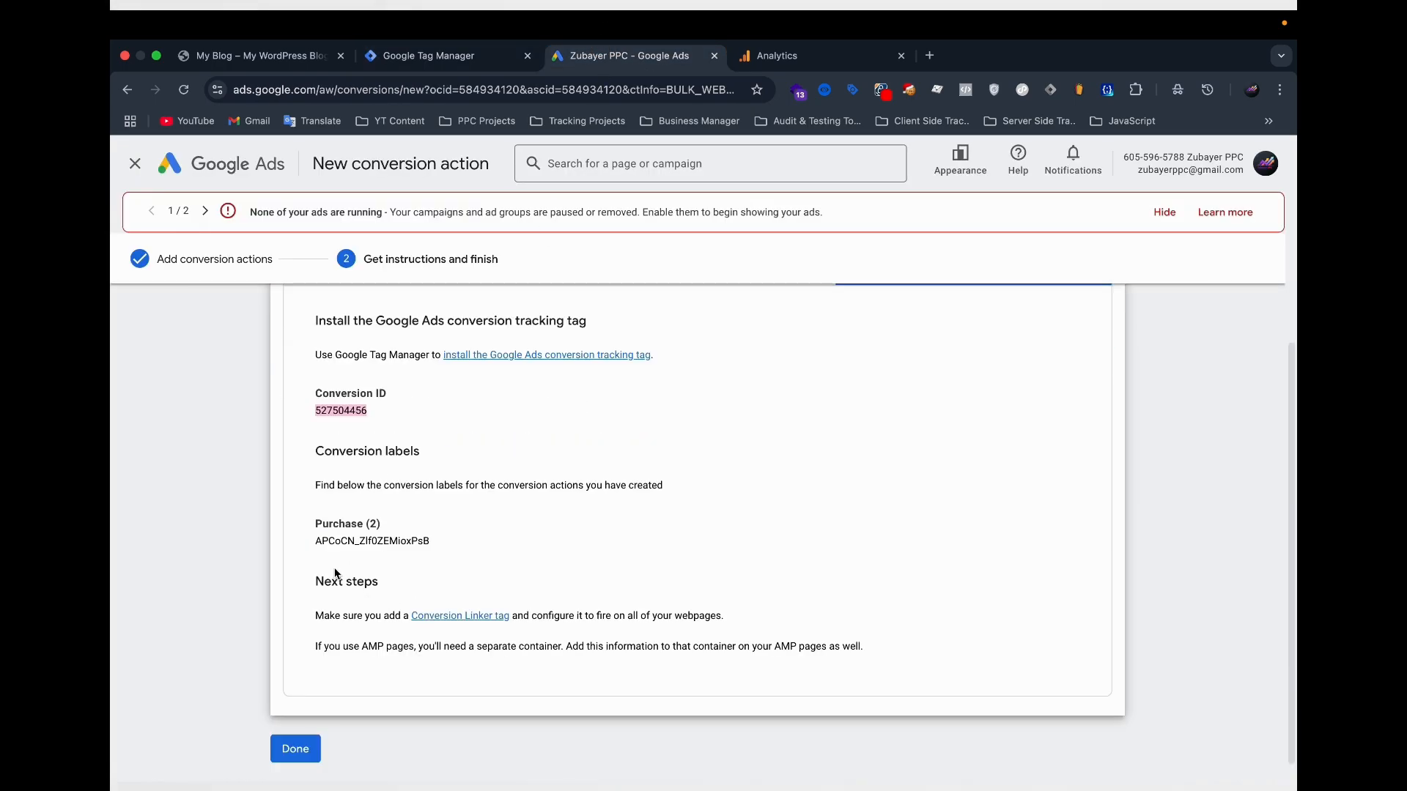
drag(319, 541, 434, 541)
key(ctrl+shift+Tab)
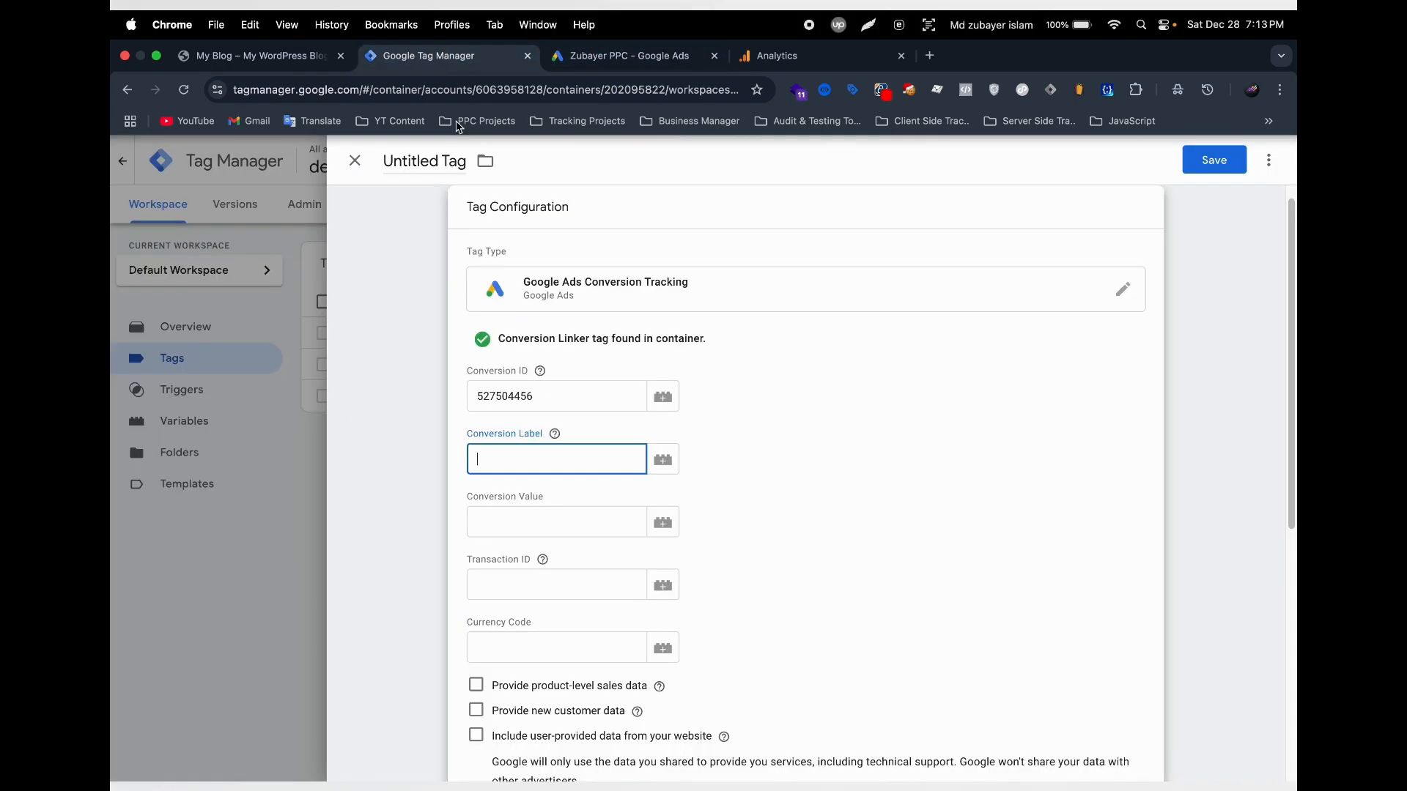
text(APCoCN_ZlfOZEMioxPsB)
Examine the tag's empty Conversion Value, Transaction ID and Currency Code fields.
click(500, 529)
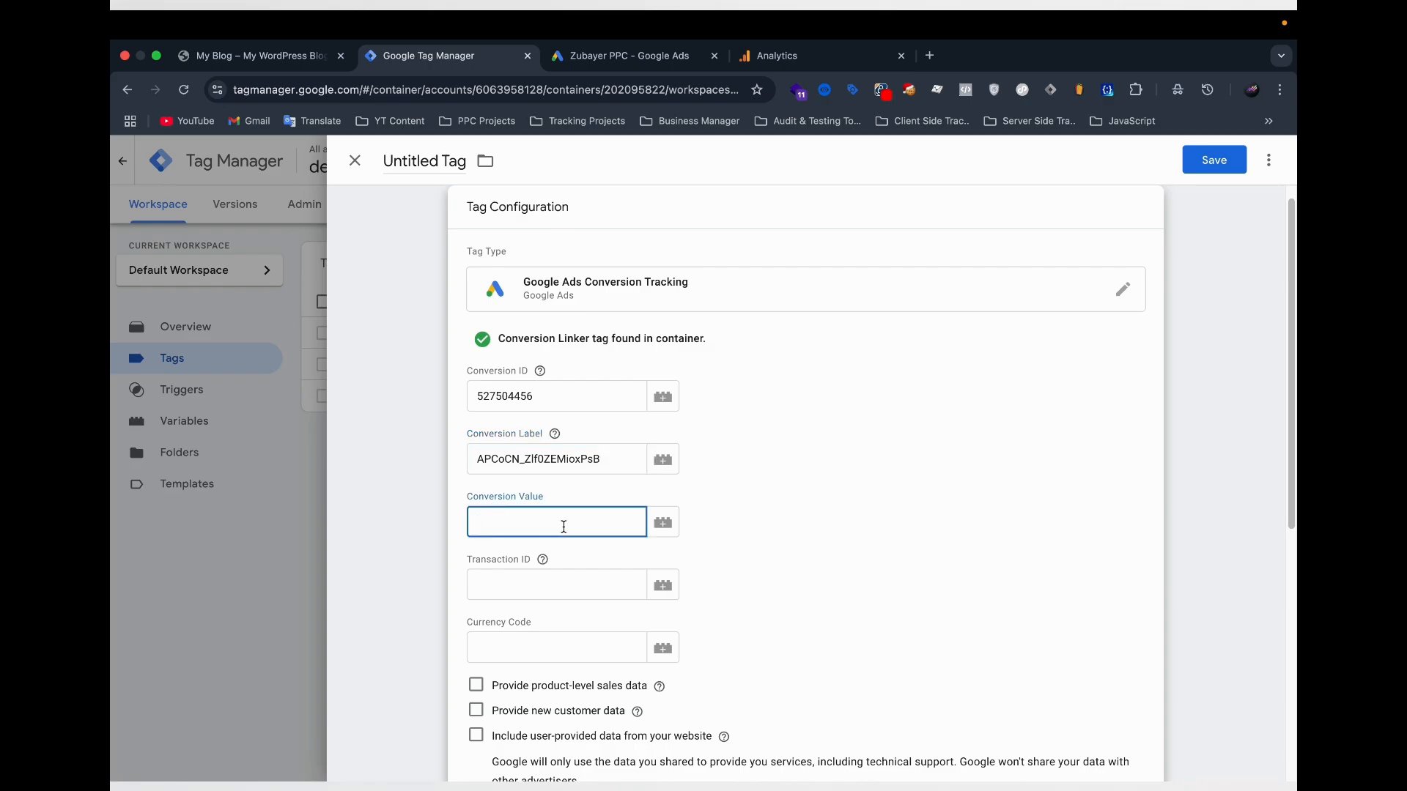
scroll(568, 509, down, 2)
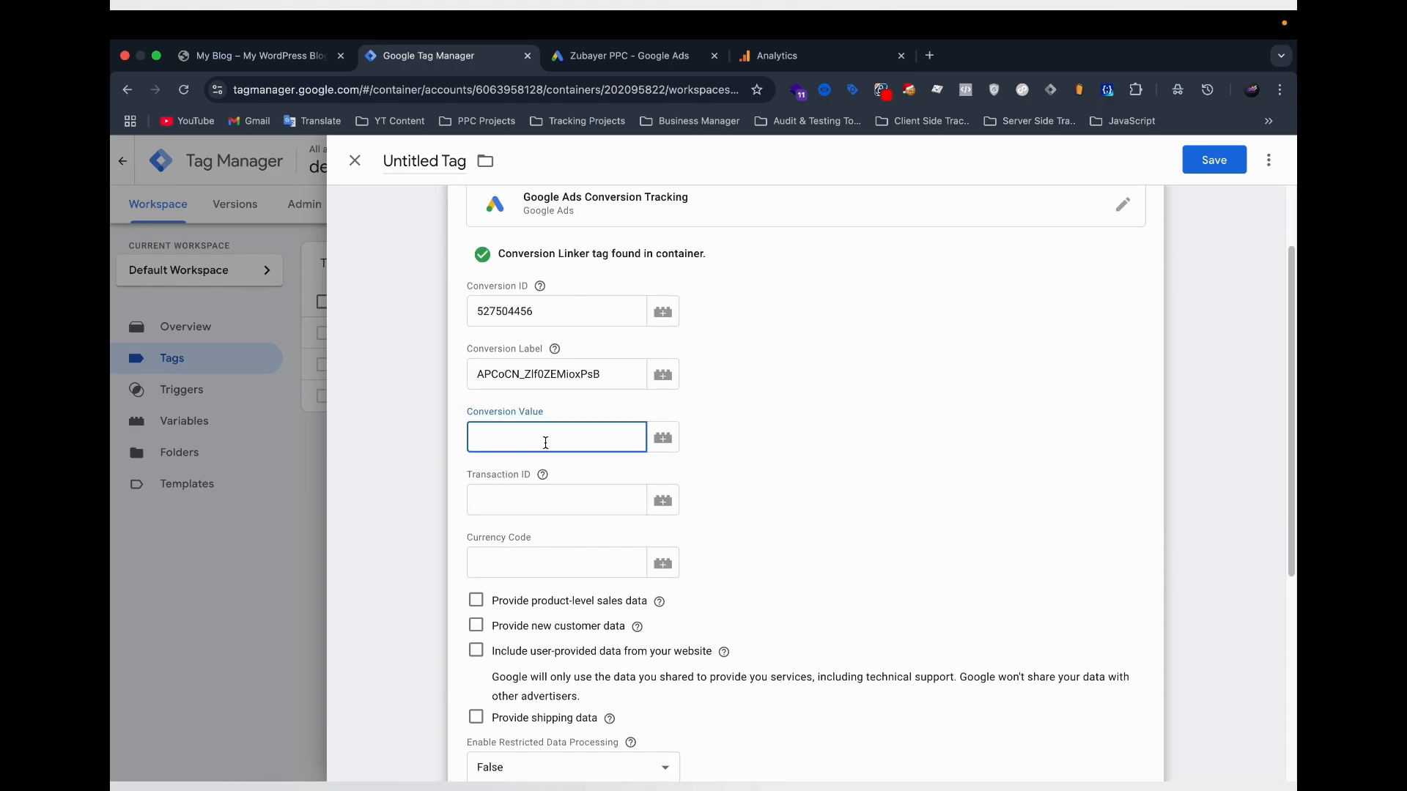
scroll(547, 441, down, 1)
click(484, 494)
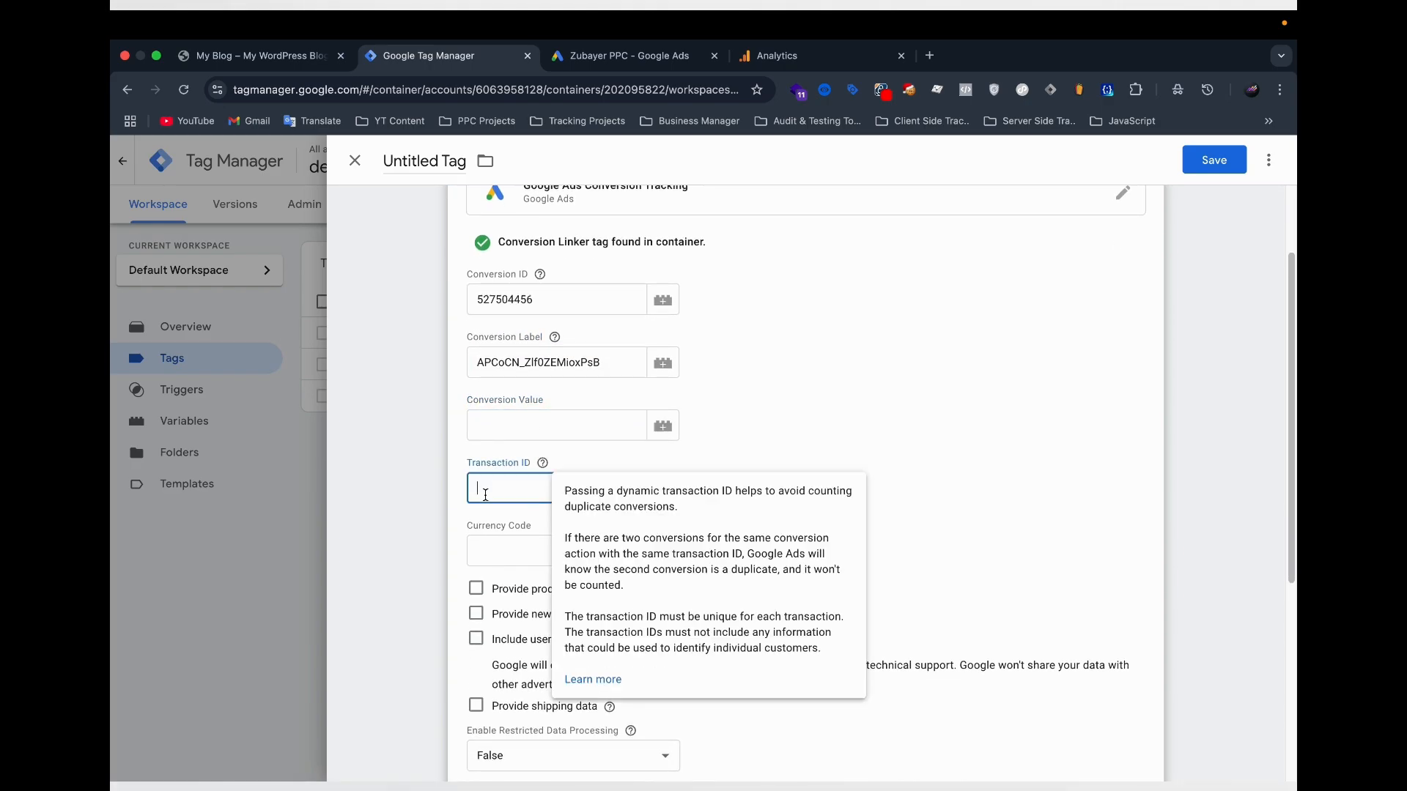
click(498, 423)
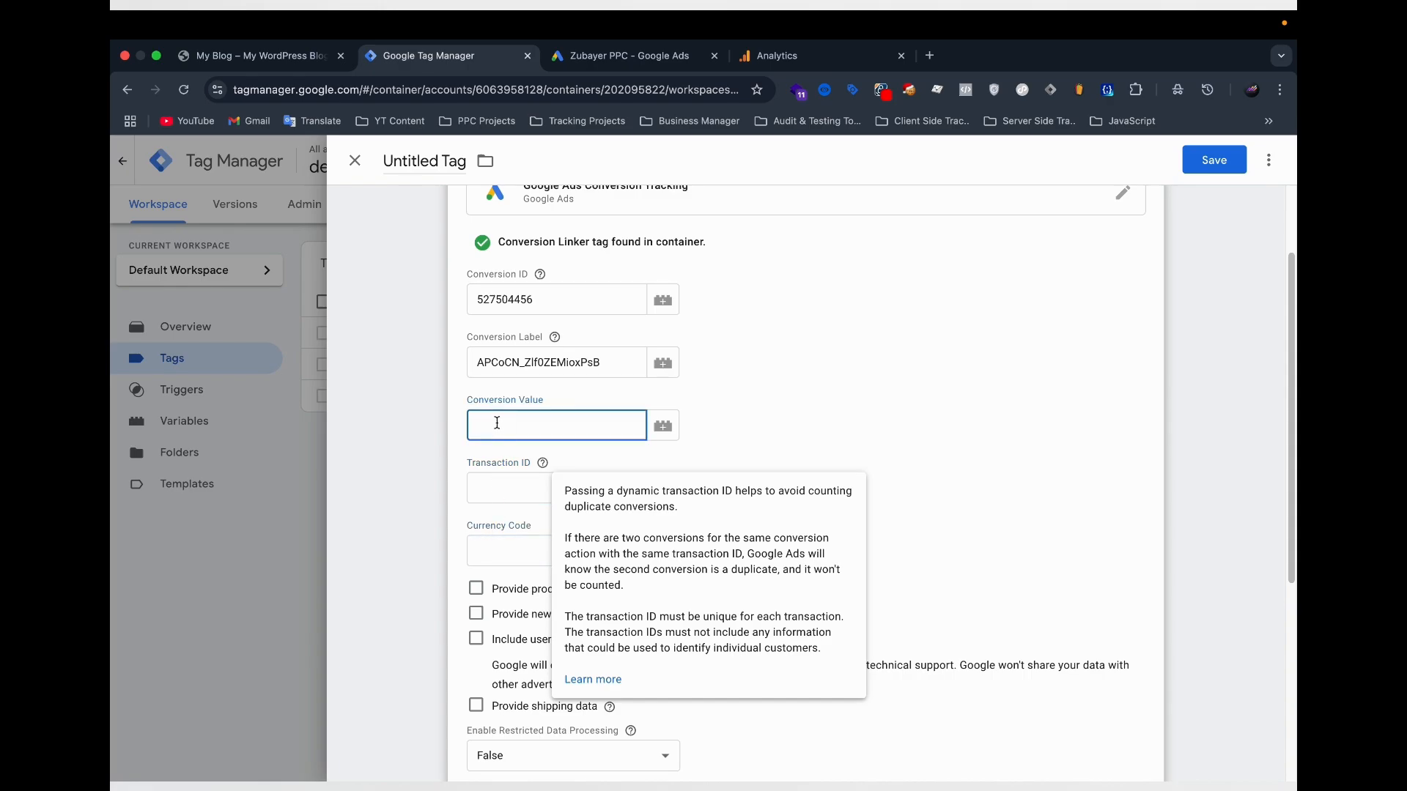
scroll(497, 423, down, 1)
click(490, 481)
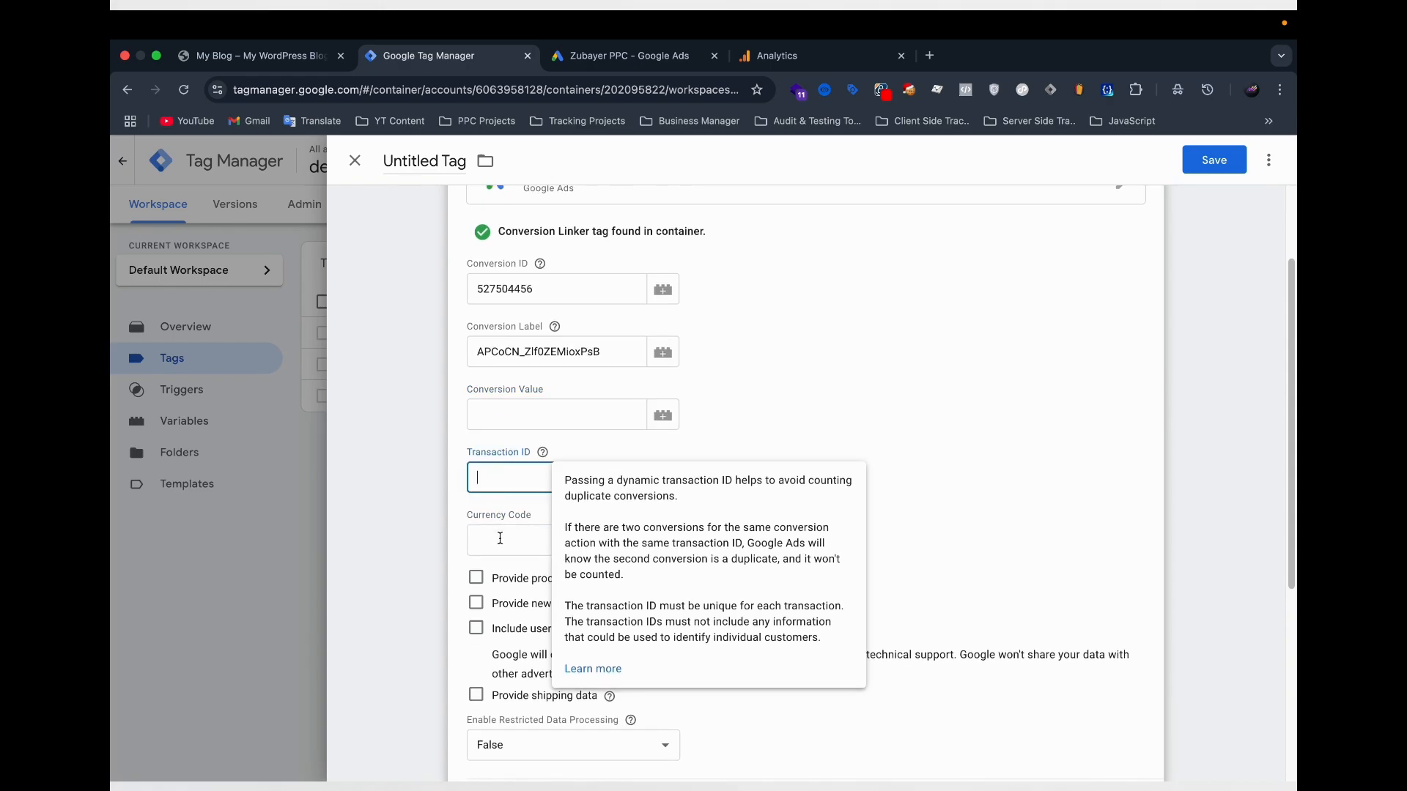
click(499, 539)
click(503, 420)
click(507, 481)
click(491, 546)
Set the tag's conversion value to the variable {{Value}} and its transaction ID to {{Trnx Id}}.
click(488, 423)
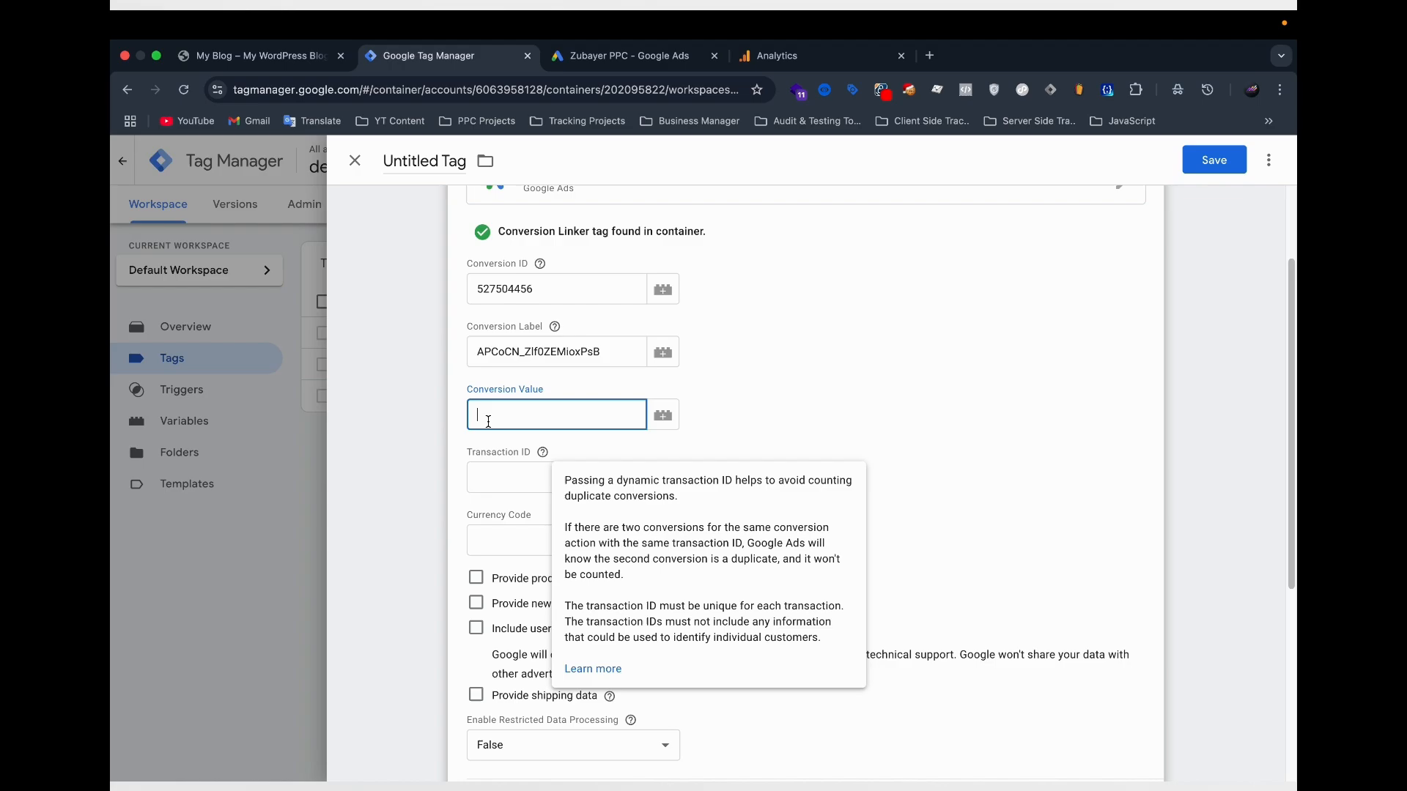
text({{Valu)
click(498, 448)
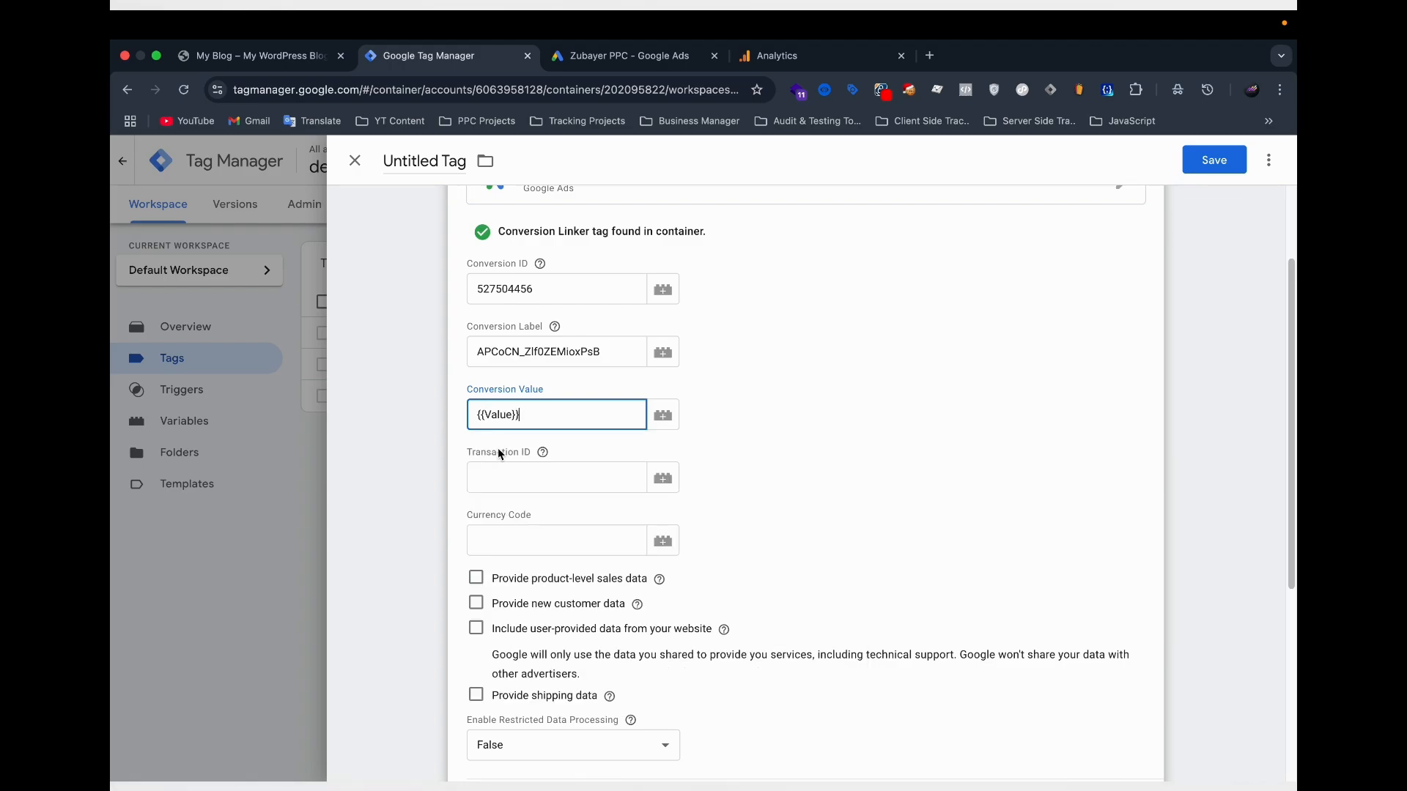
click(501, 477)
text({{id)
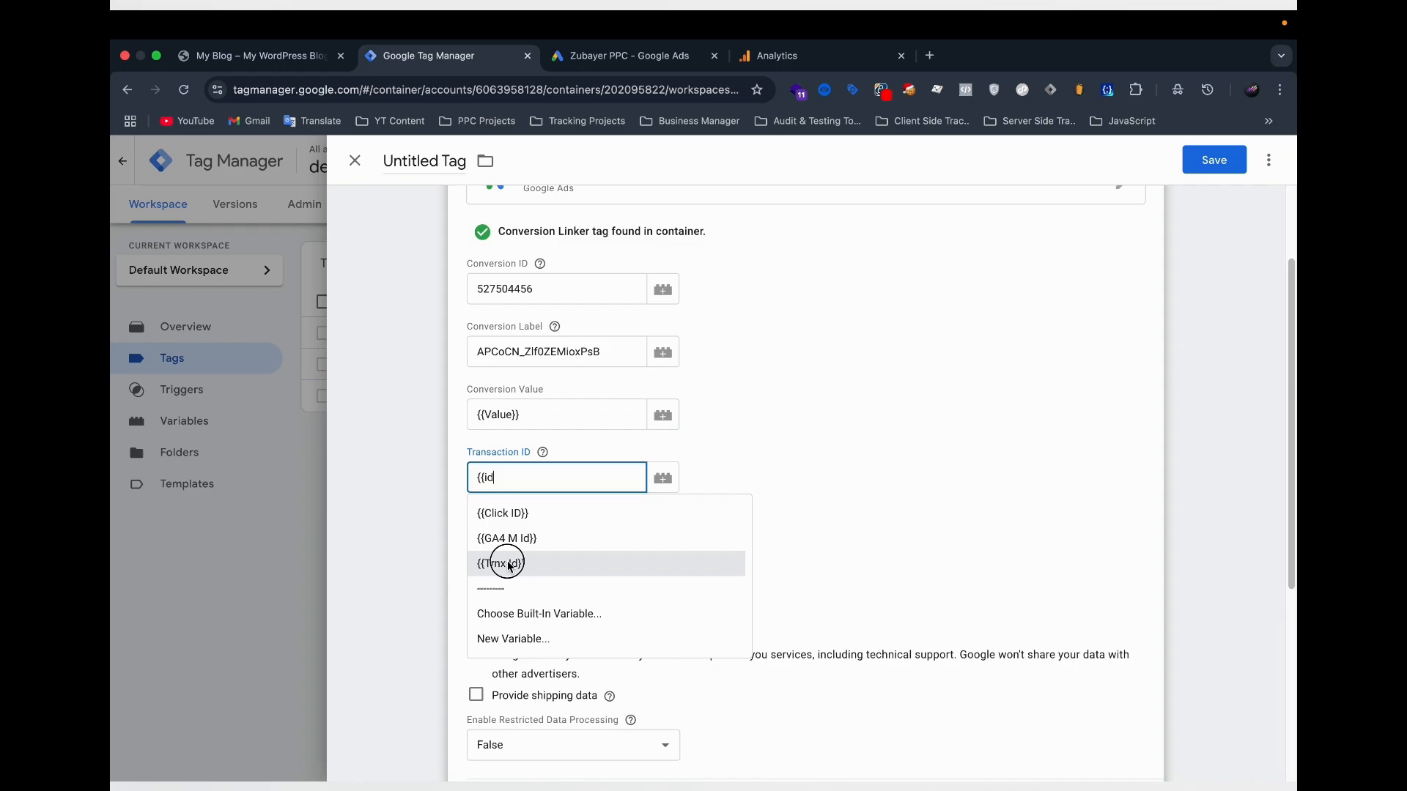
click(508, 564)
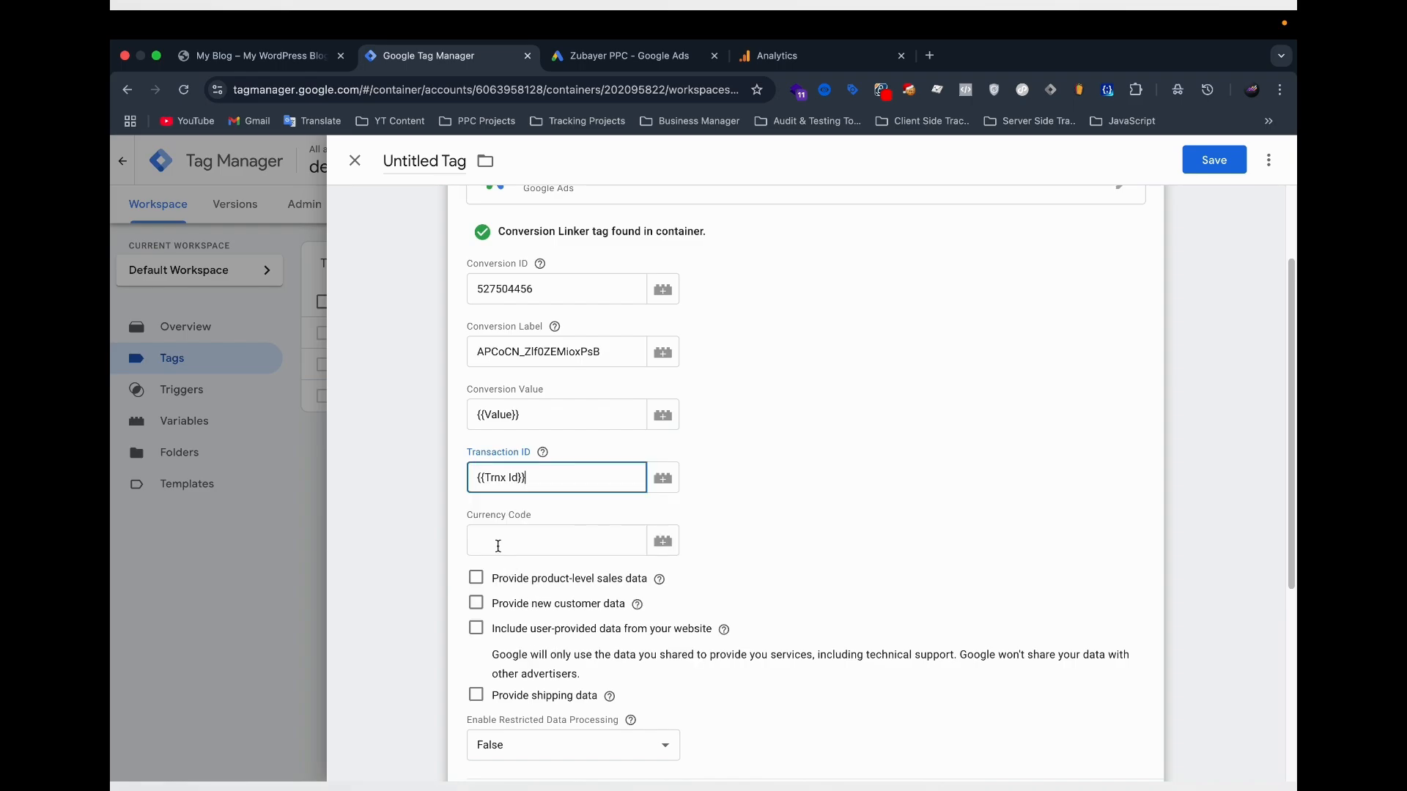
Set the tag's currency code to the variable {{Currency}}.
click(493, 542)
text({{curr)
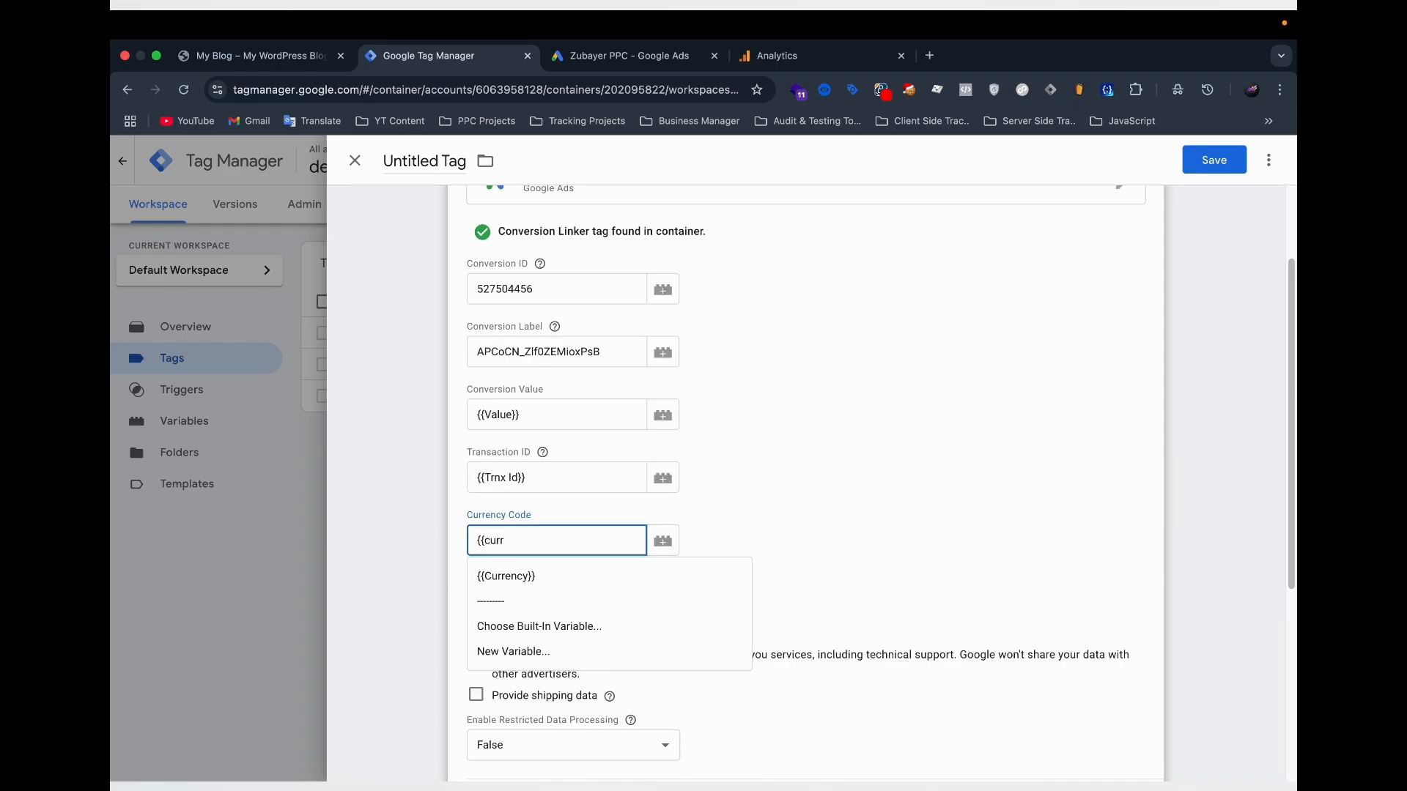
key(Return)
Assign the existing Purchase custom event as the firing trigger of the Google Ads Conversion Tracking tag.
scroll(513, 623, down, 5)
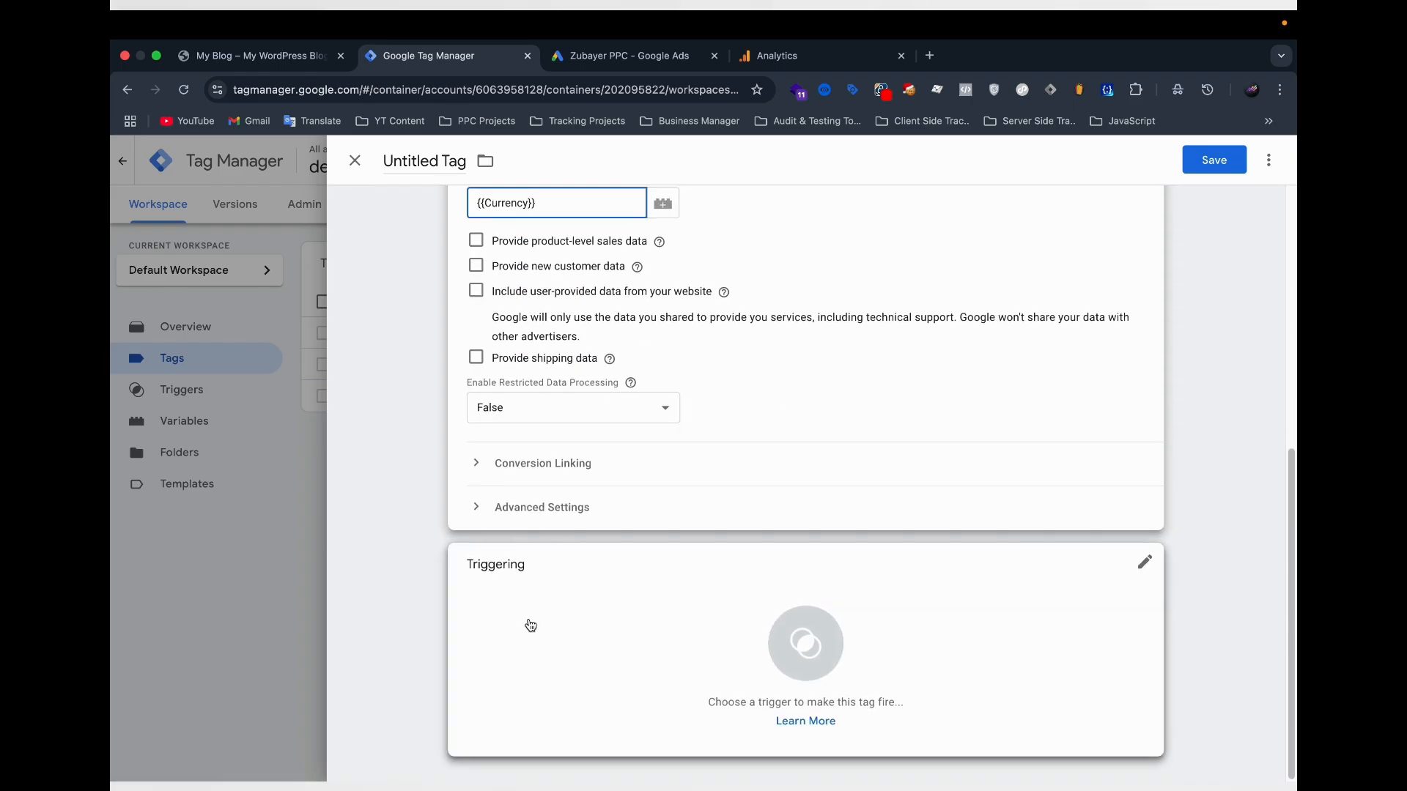
click(530, 626)
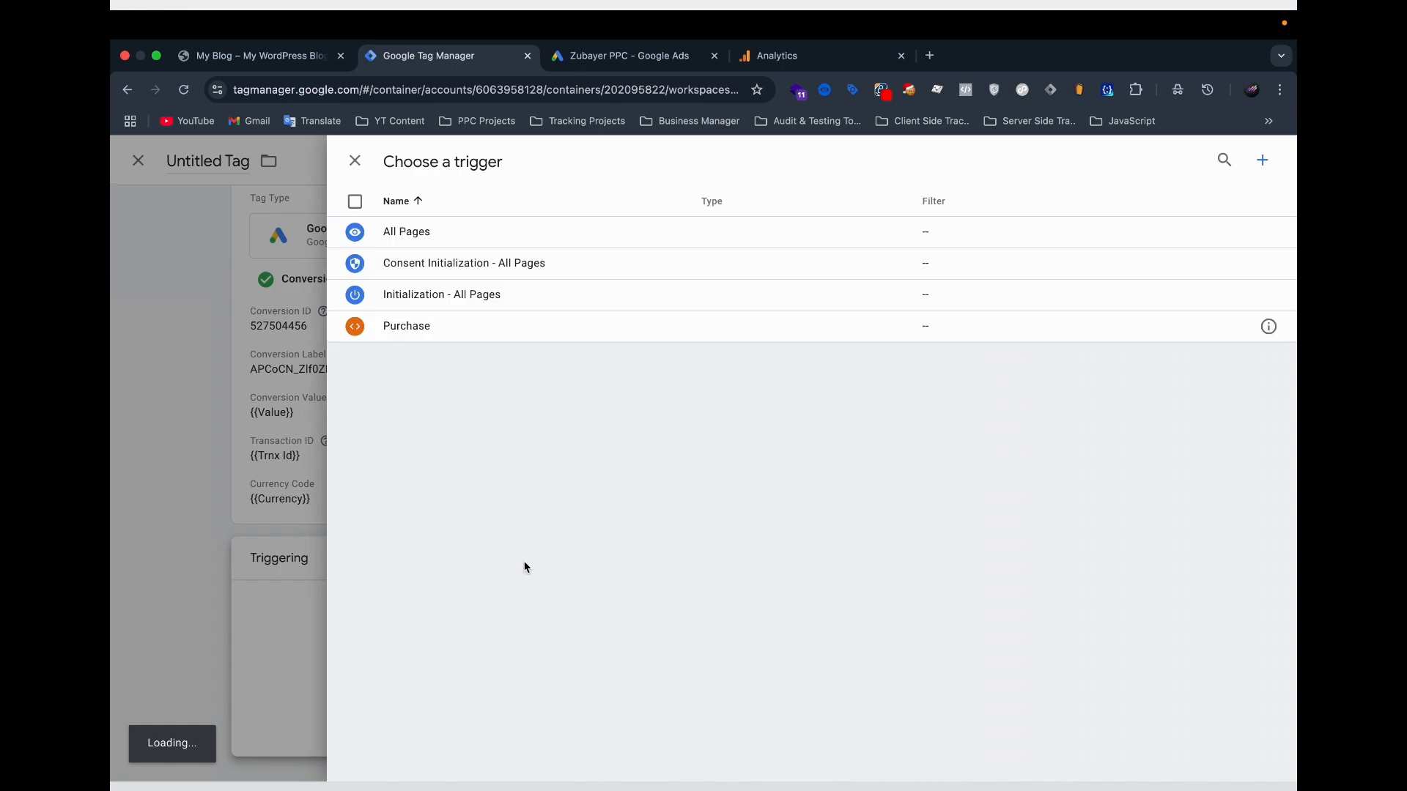
click(435, 334)
Include user-provided data from the website in the conversion tag, using the variable {{User Data}}.
click(673, 569)
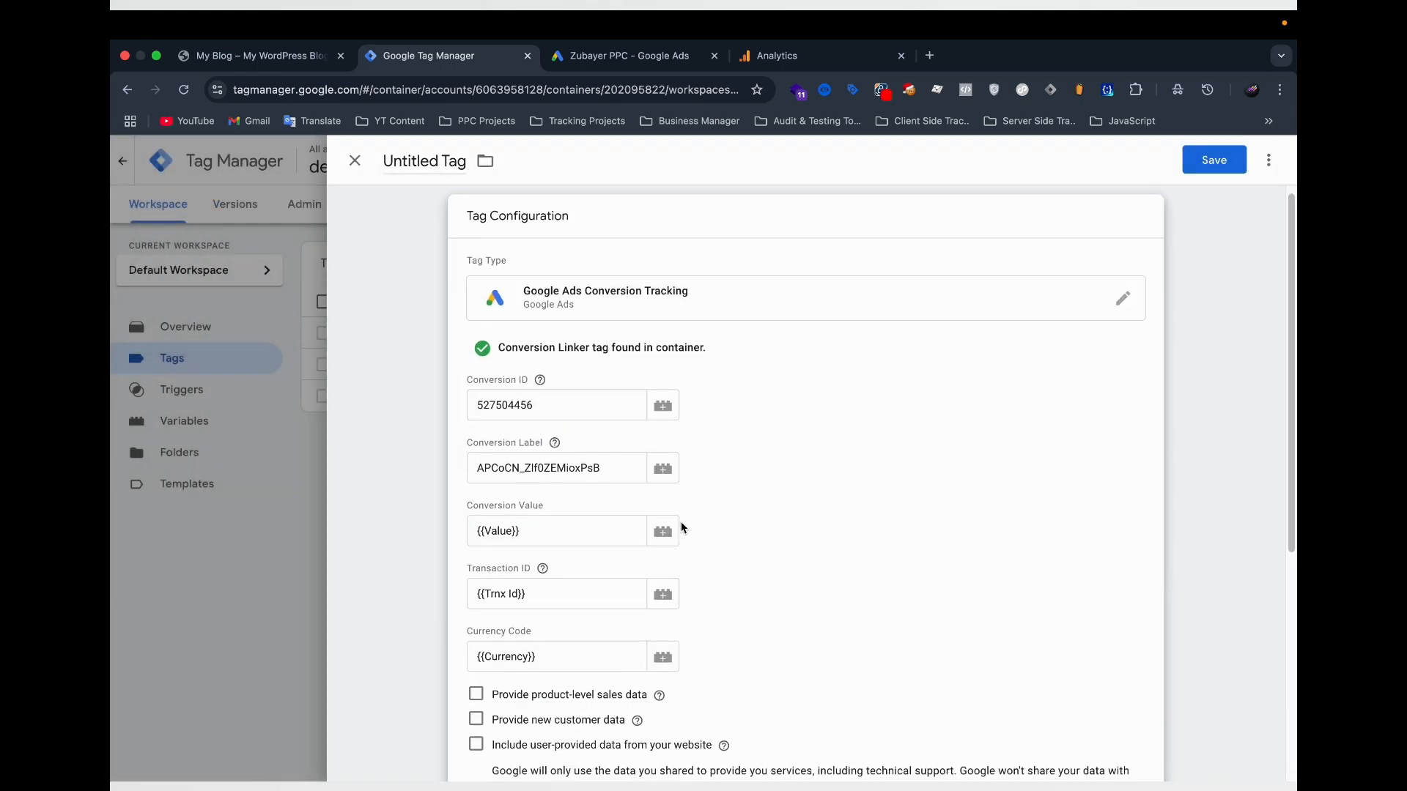
scroll(526, 520, down, 3)
scroll(475, 513, down, 1)
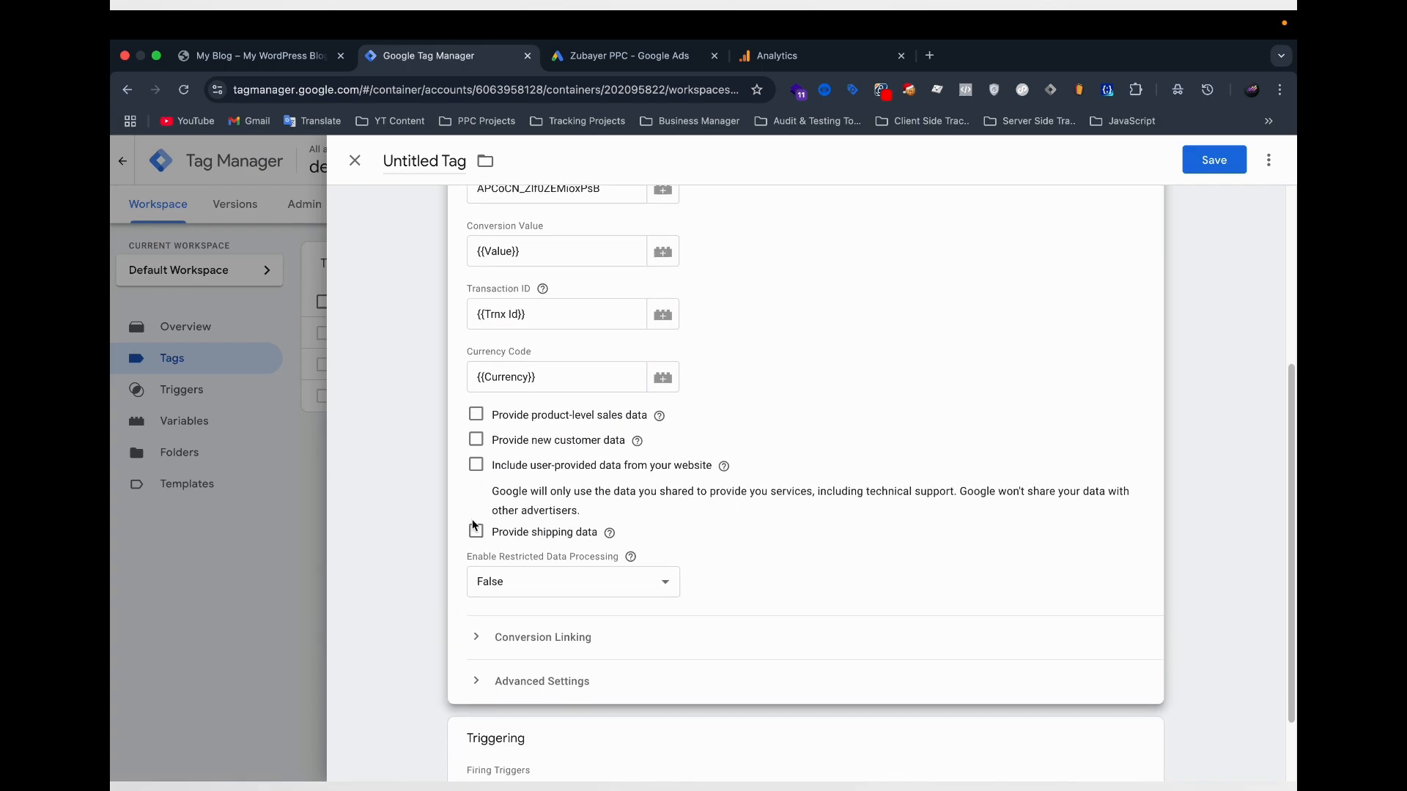
scroll(488, 491, down, 1)
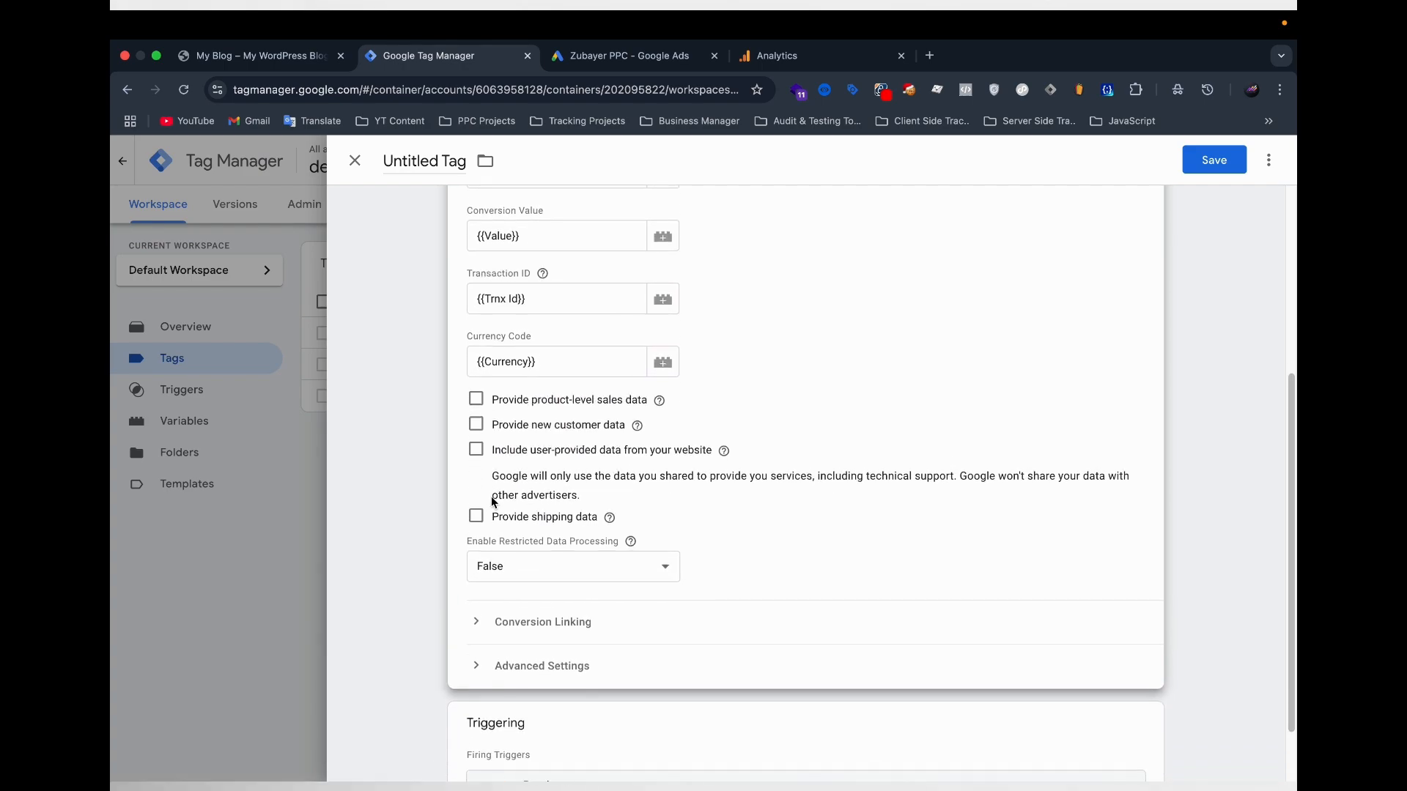
click(476, 439)
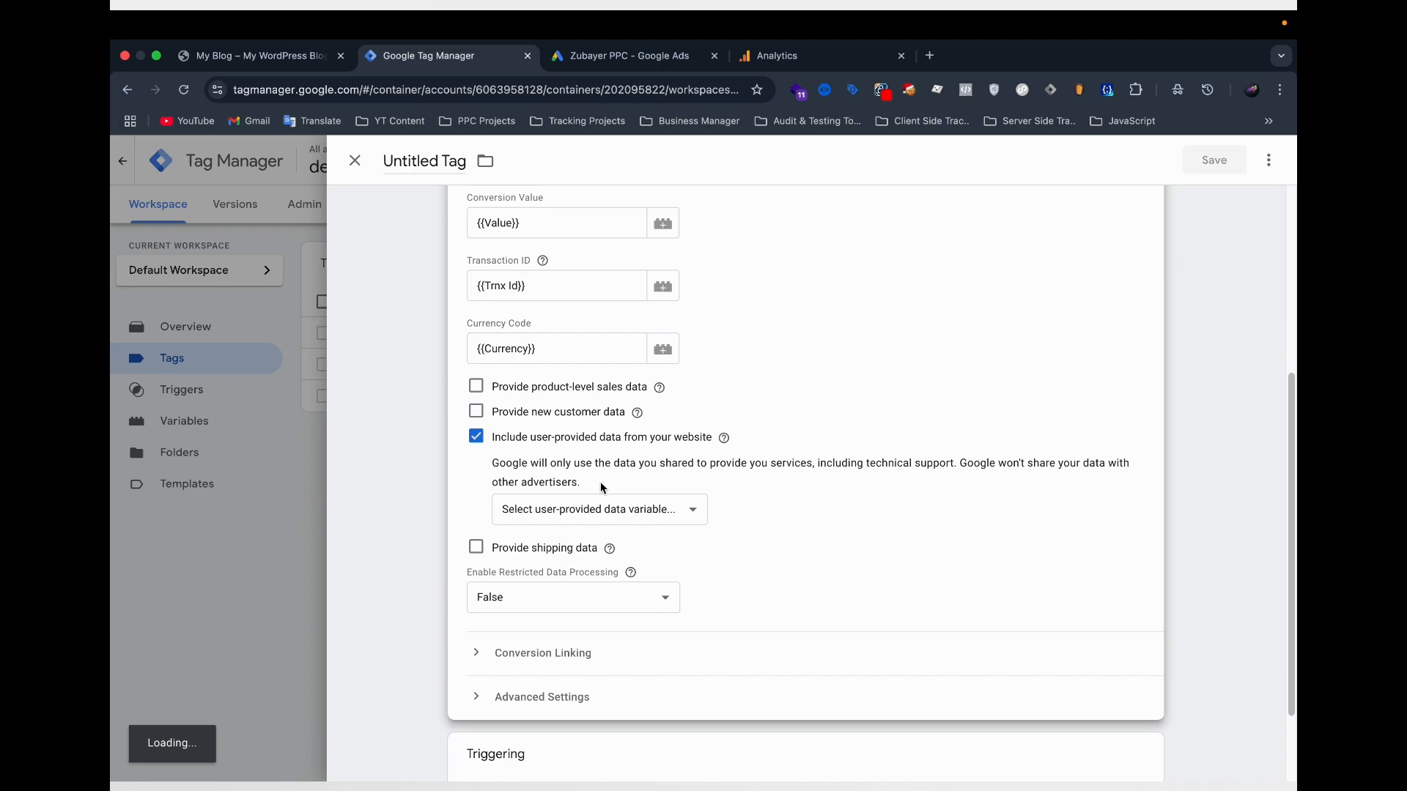
scroll(557, 454, down, 2)
click(543, 437)
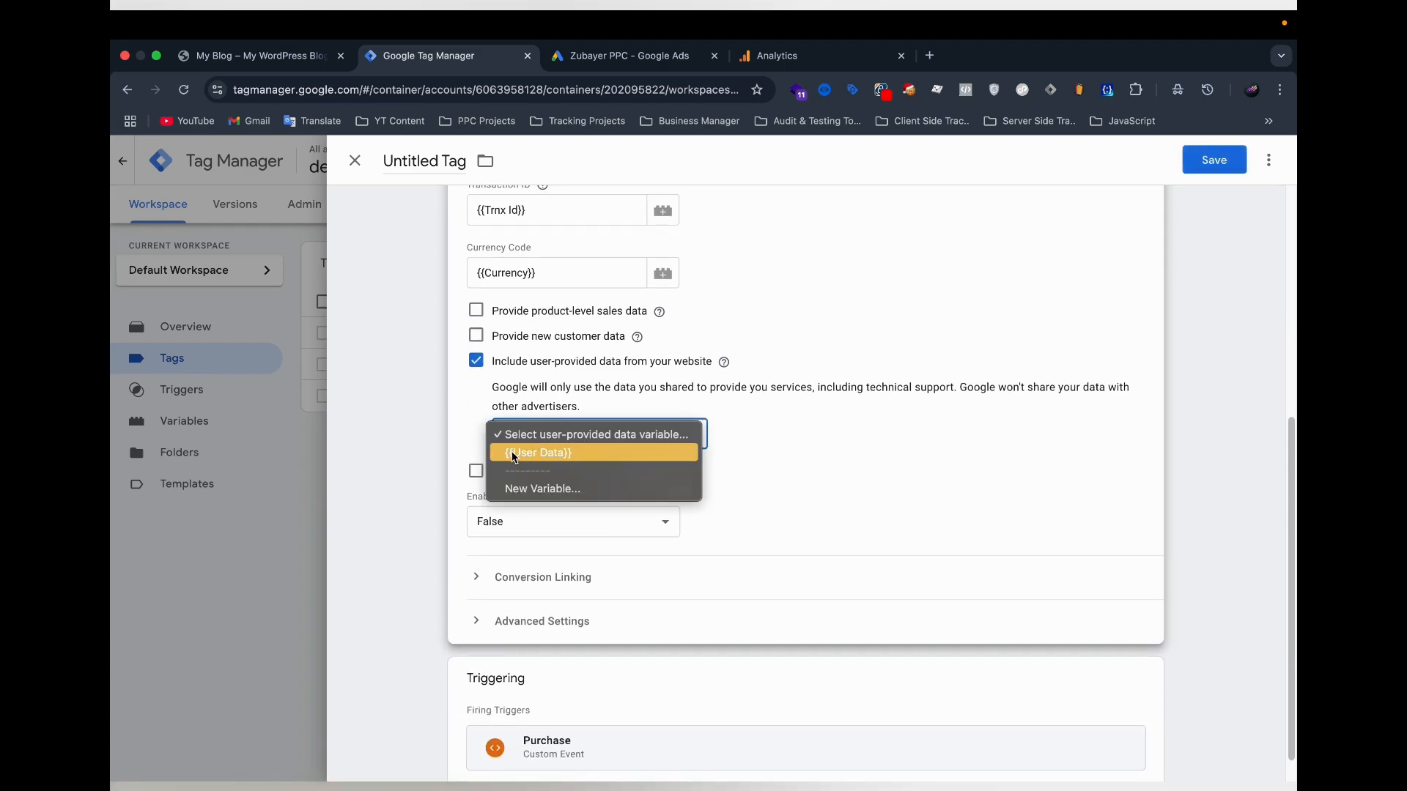
click(571, 454)
scroll(916, 480, down, 1)
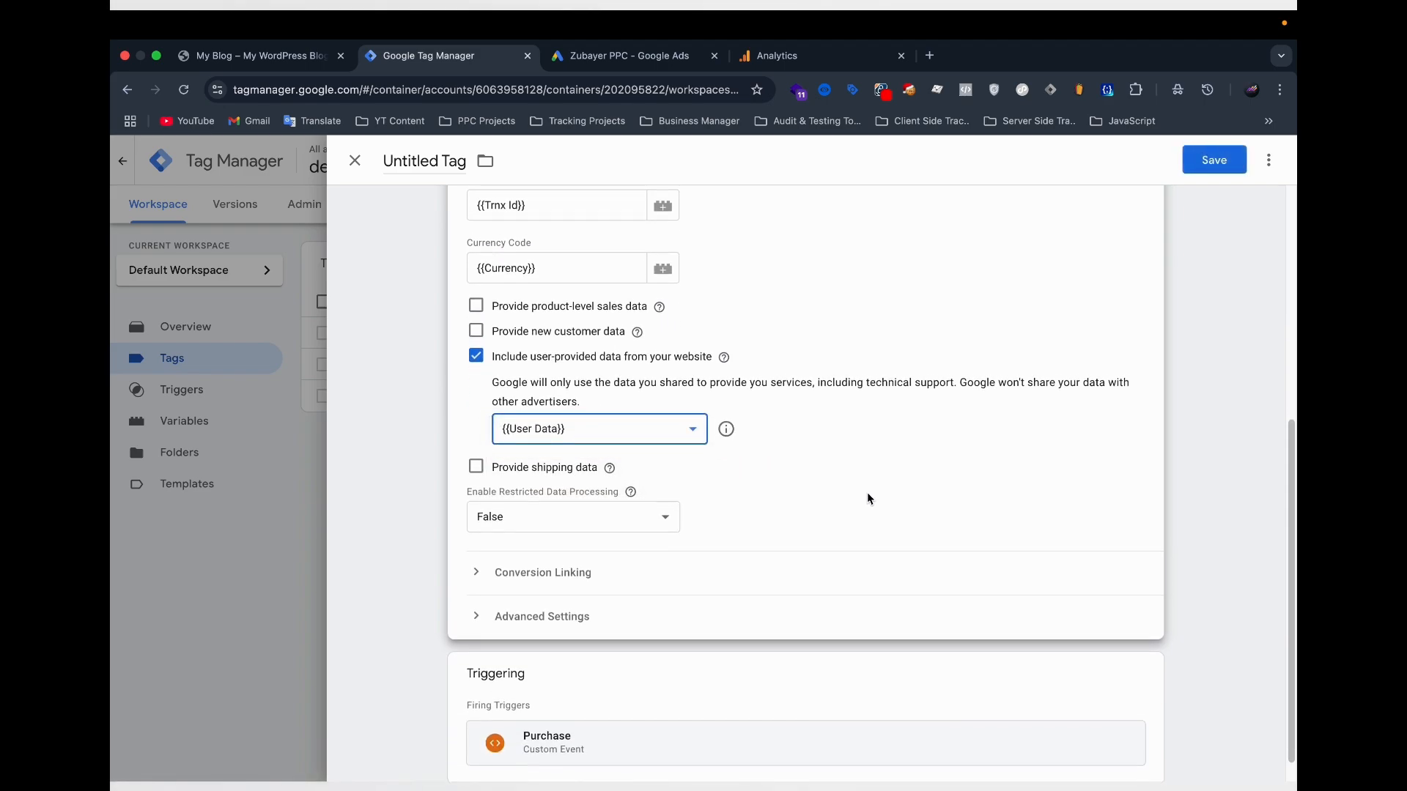
scroll(832, 465, up, 6)
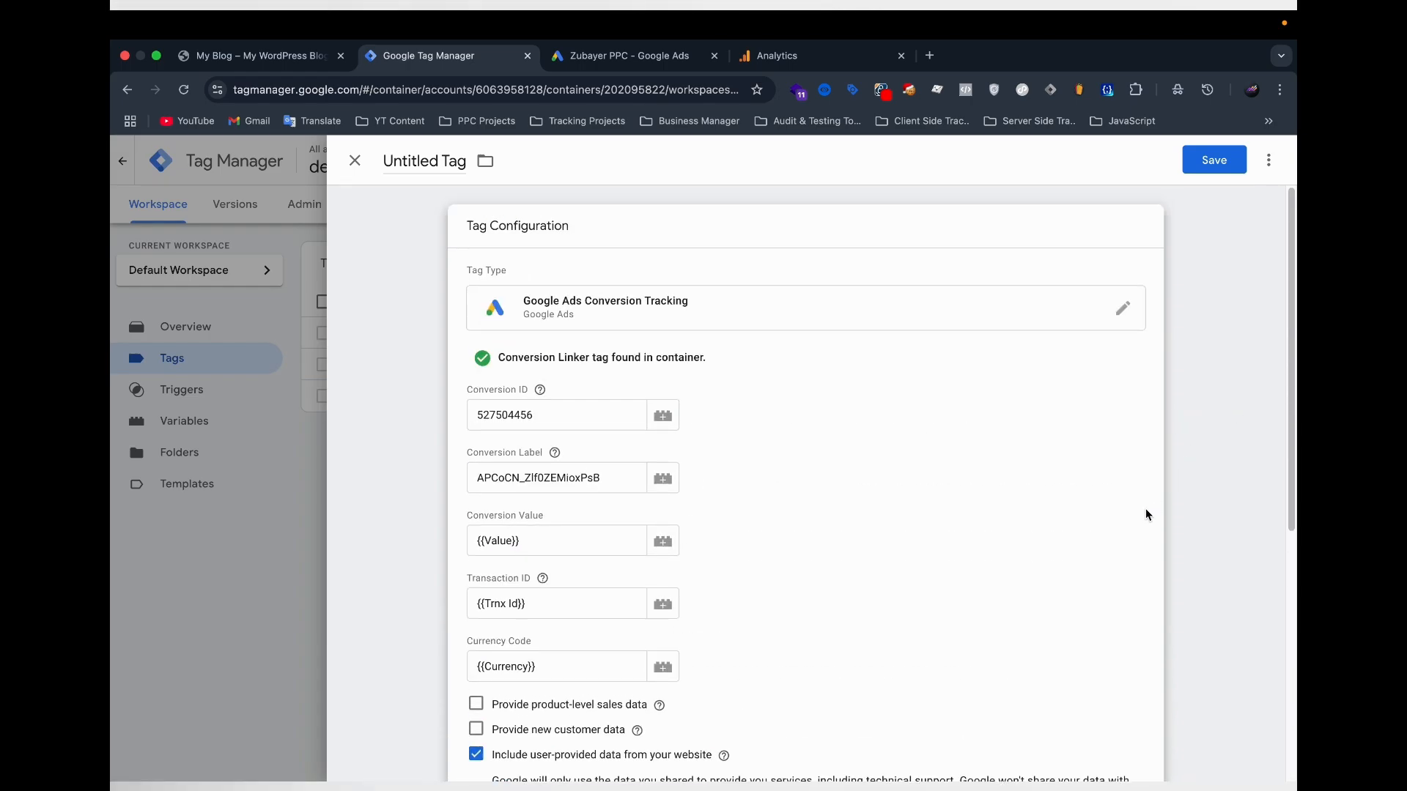
scroll(780, 579, down, 6)
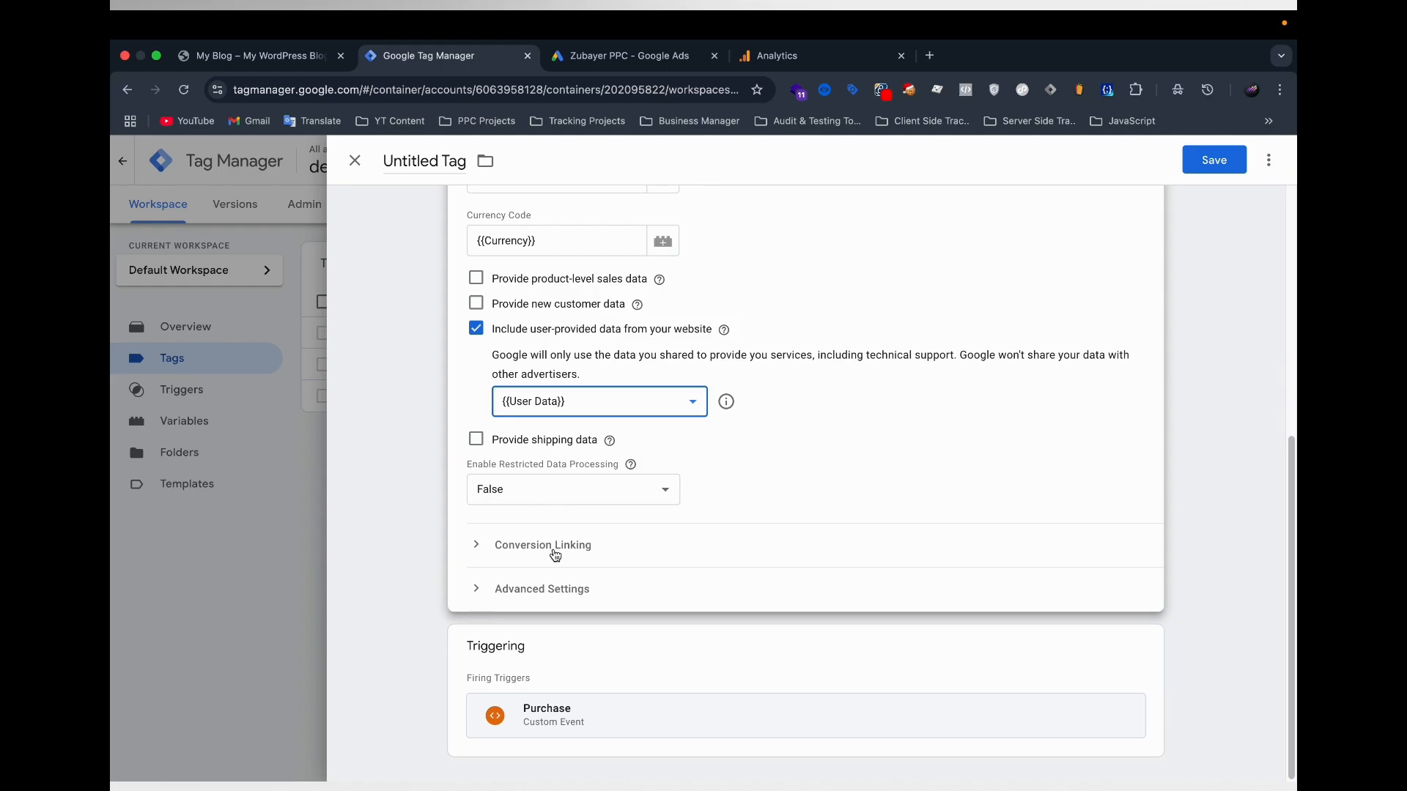
click(556, 555)
click(534, 428)
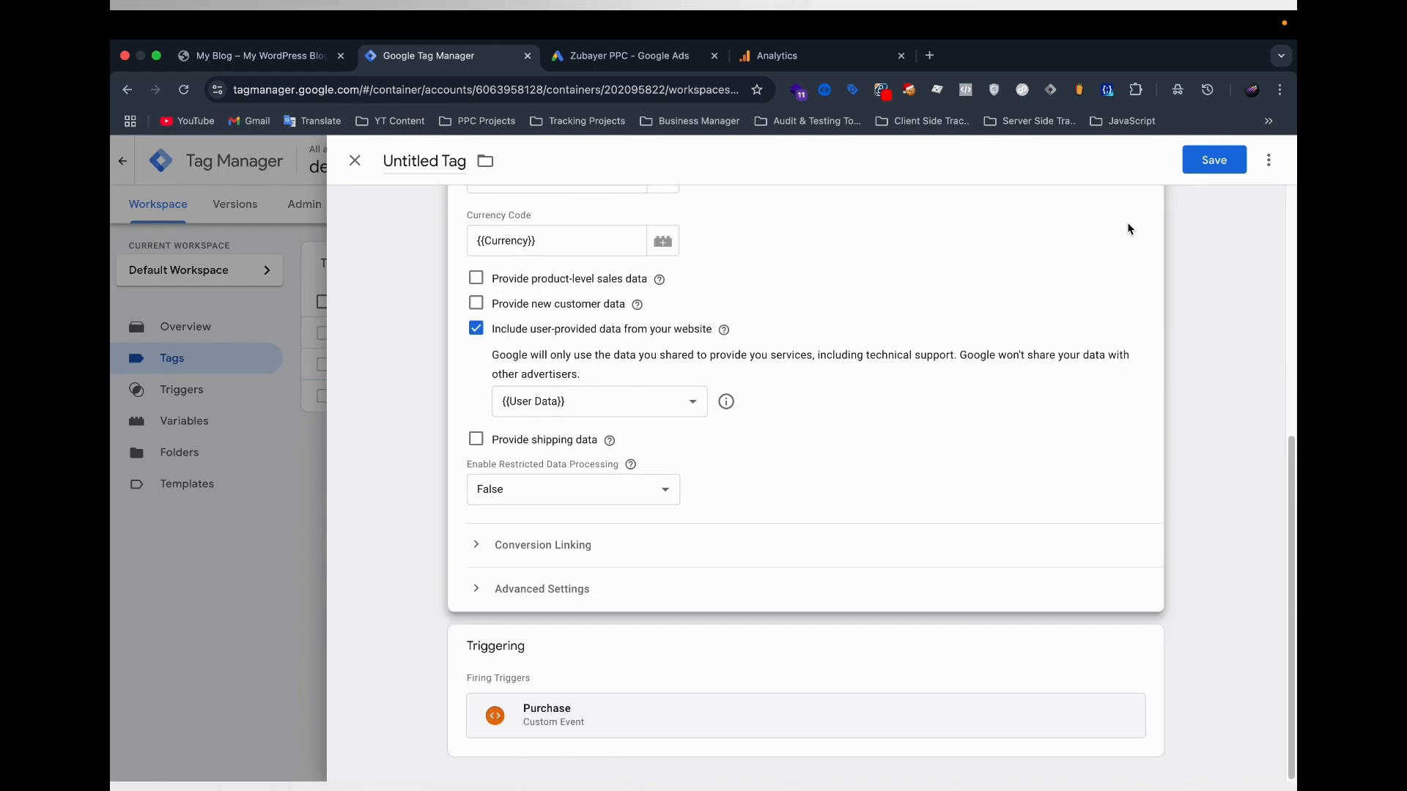
Save the conversion tracking tag under the name "Google Ads Purchase".
click(1213, 159)
key(Right)
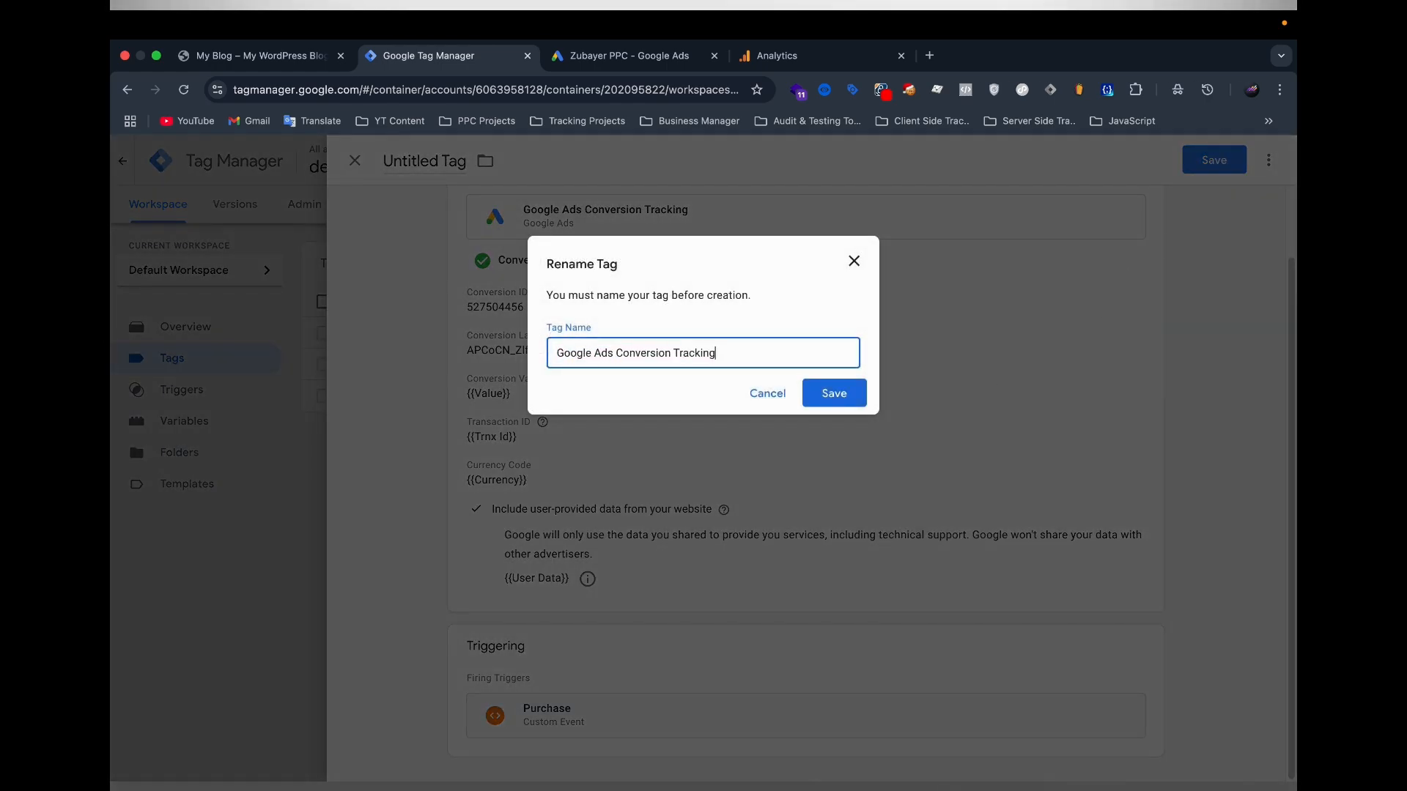
drag(619, 354, 785, 352)
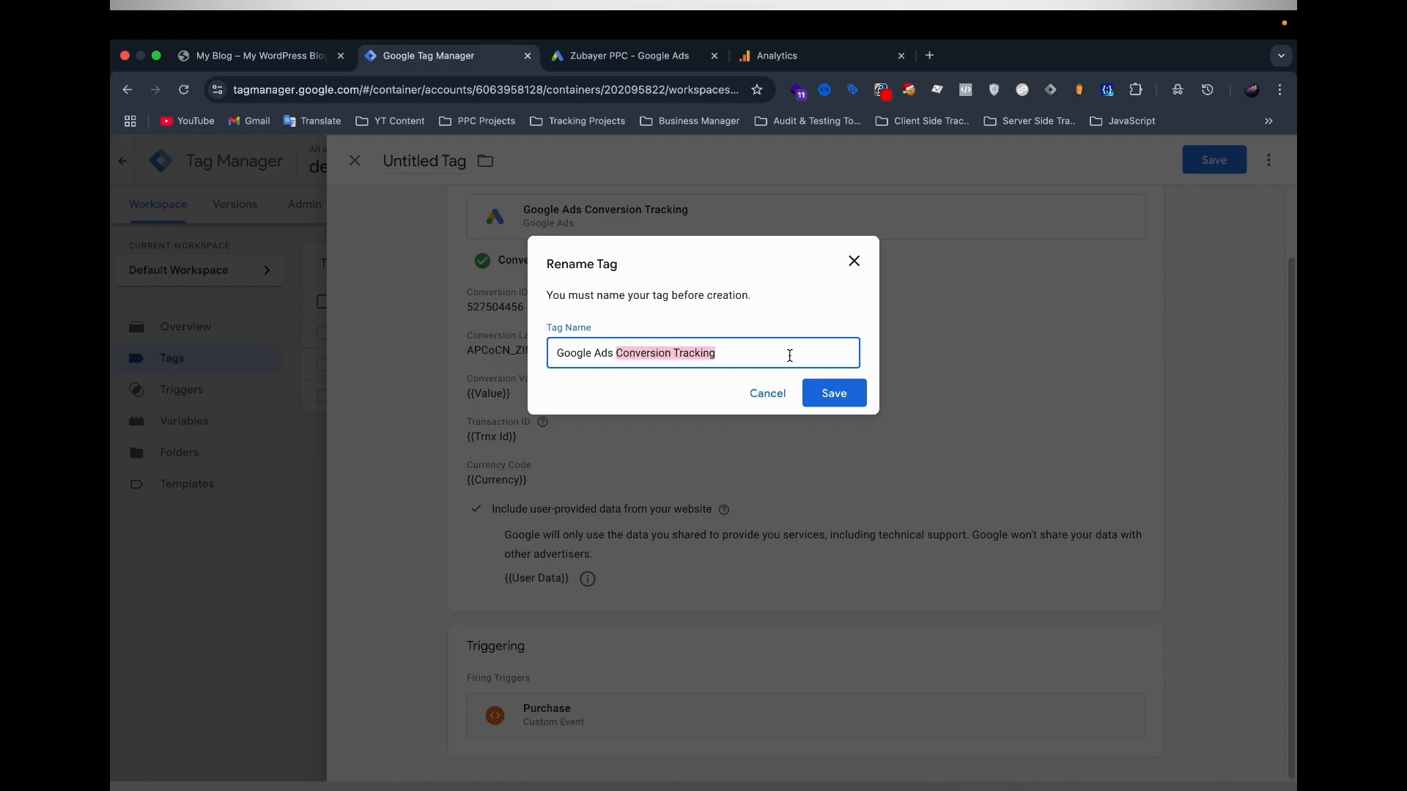
text(Purchase)
click(849, 401)
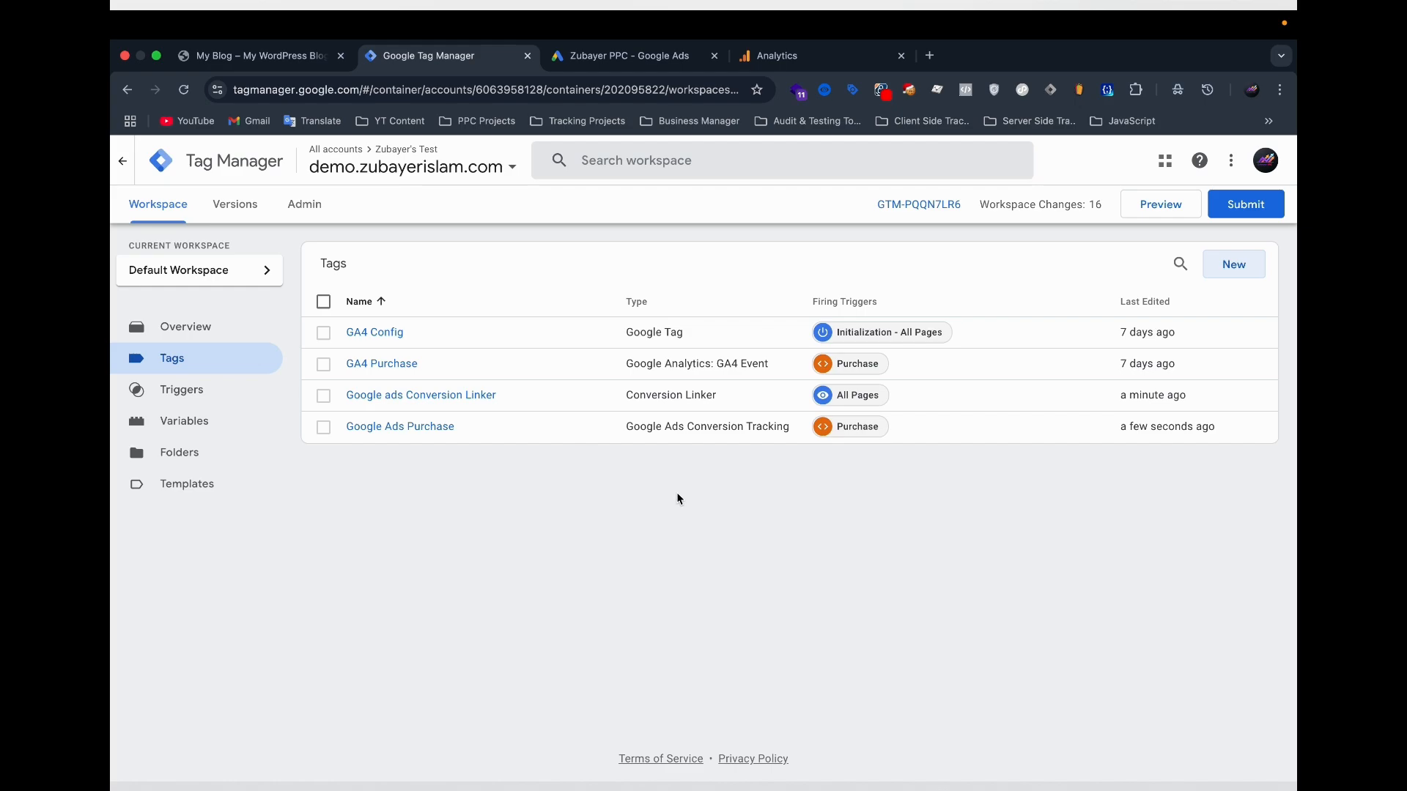
Start preview mode for the container and connect Tag Assistant to the demo website.
click(1165, 205)
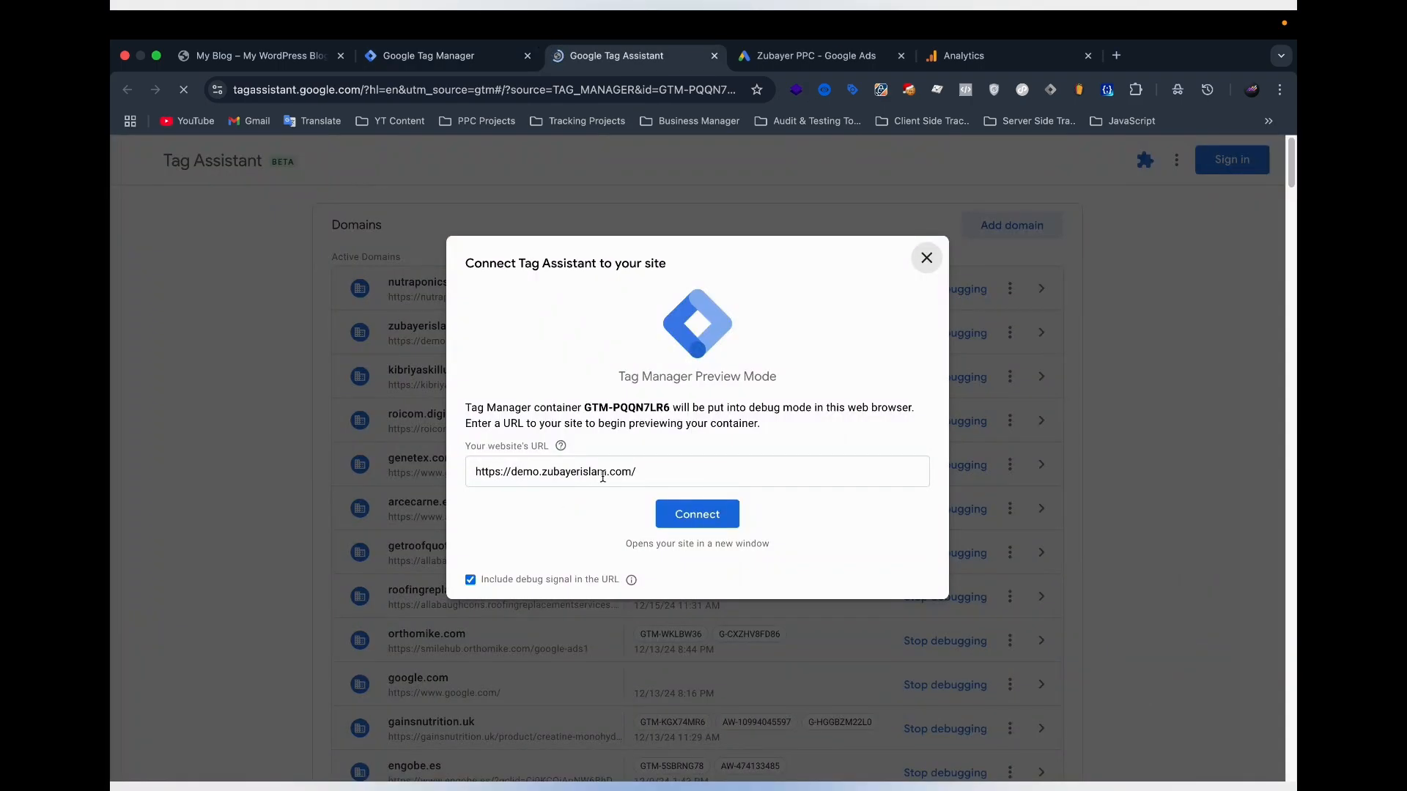
click(653, 471)
key(BackSpace)
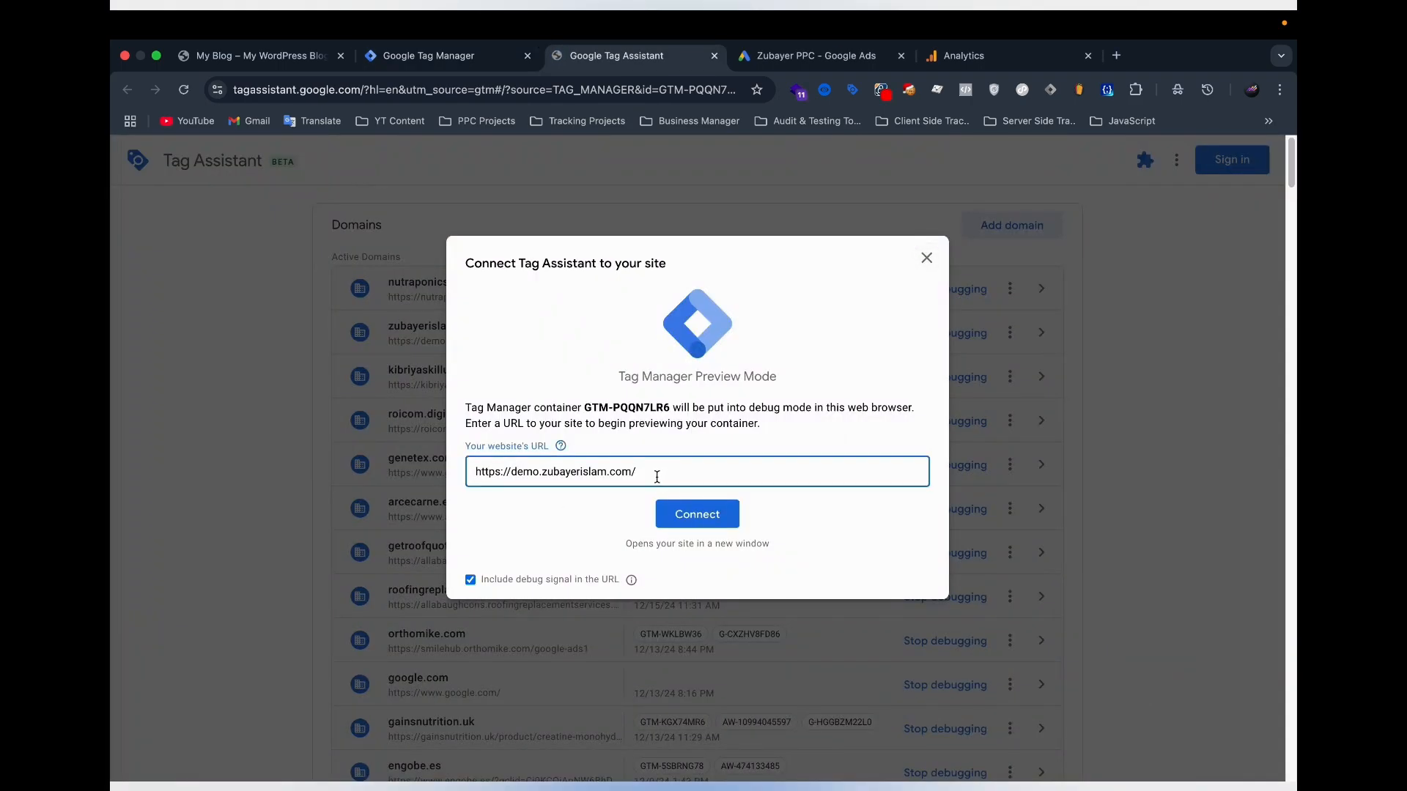
click(683, 512)
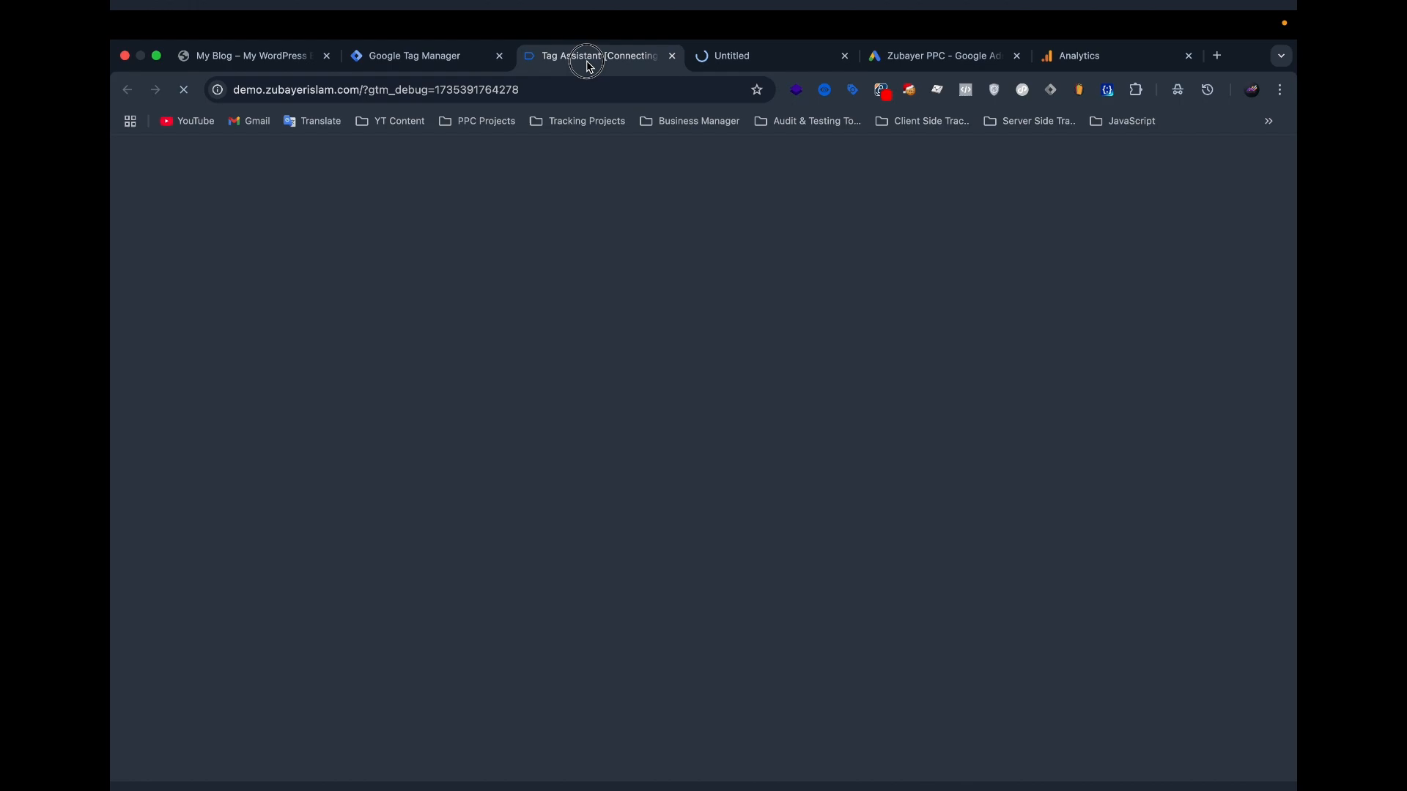
click(590, 58)
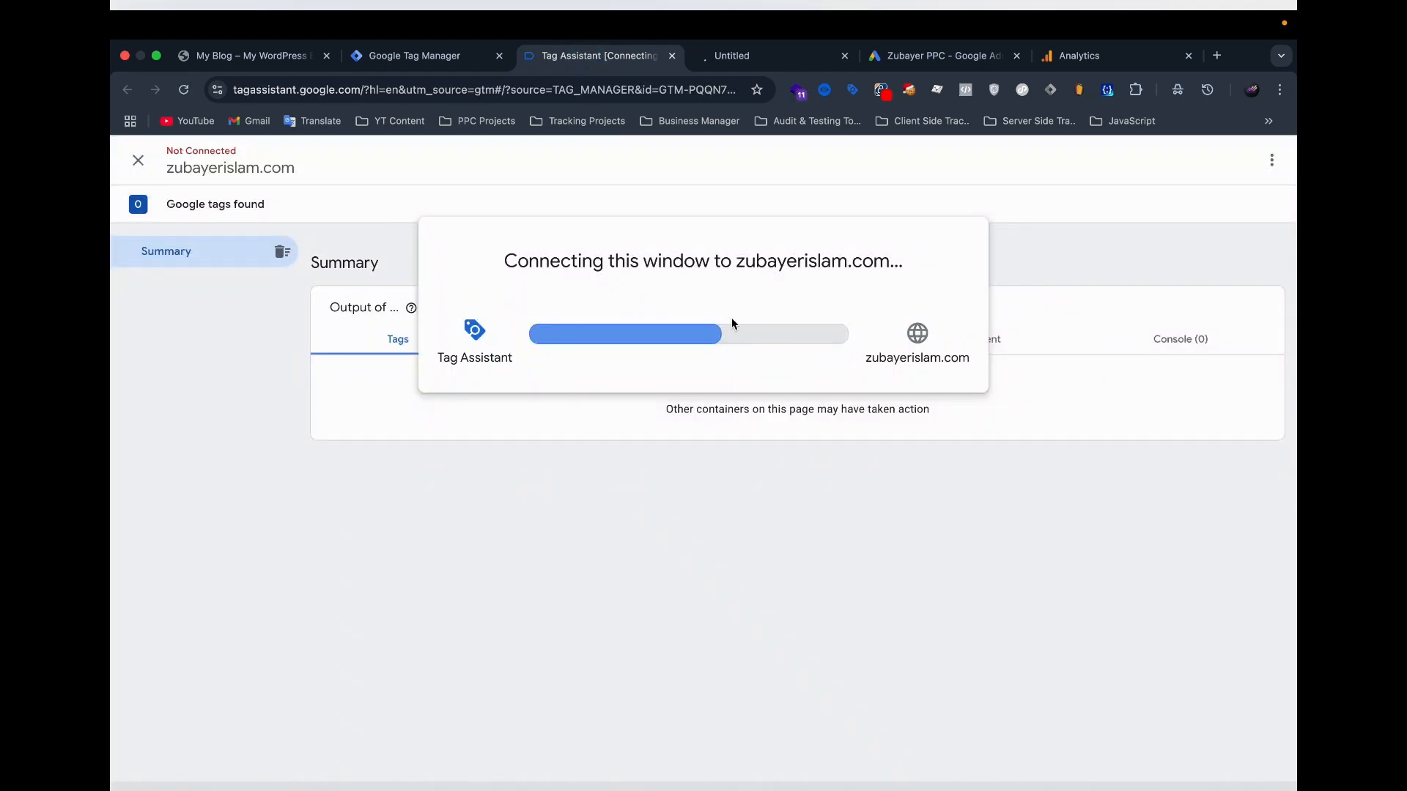
click(726, 55)
scroll(714, 329, down, 15)
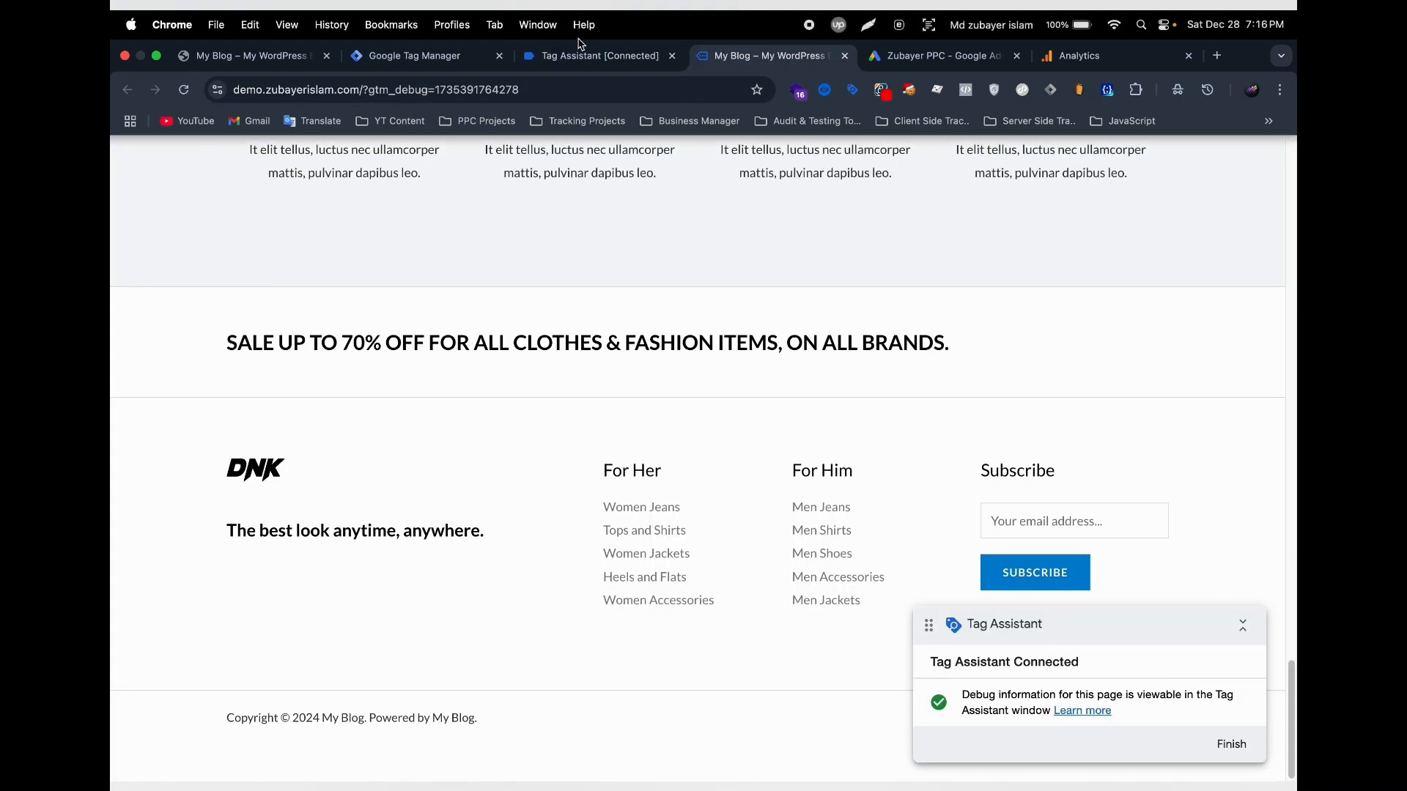
click(590, 55)
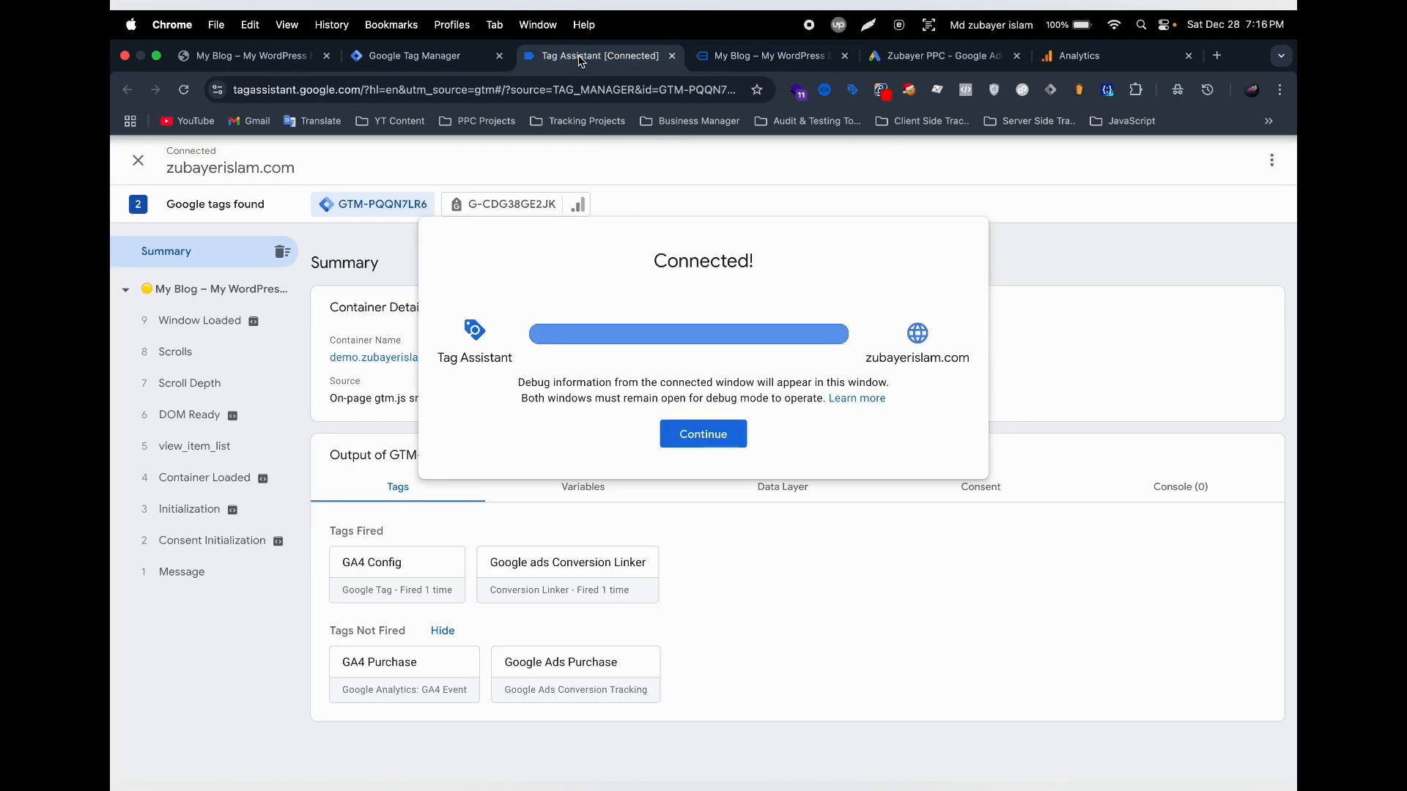
click(705, 440)
On the connected demo site, open the Anchor Bracelet product from the Women category and select its Black variant.
click(714, 56)
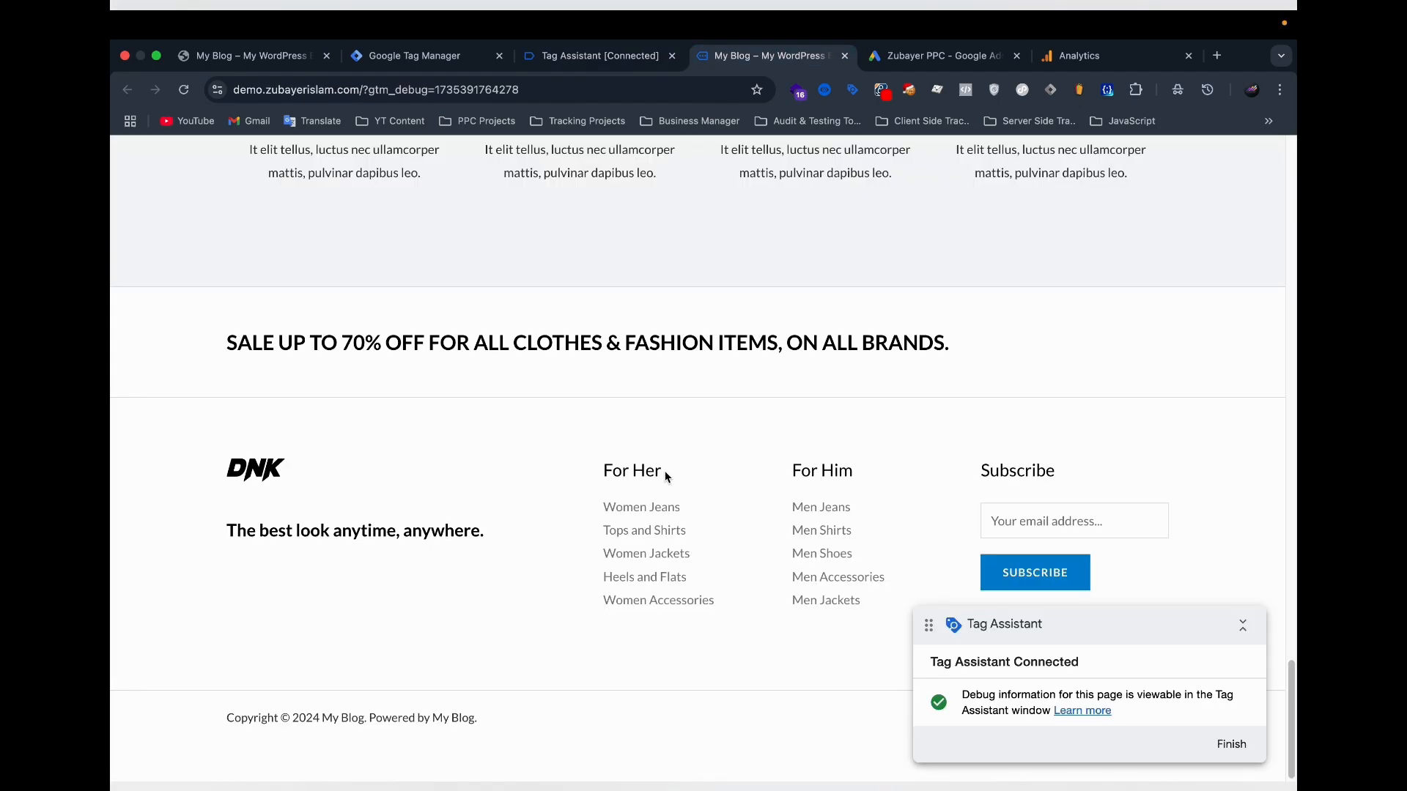
scroll(667, 473, up, 15)
scroll(1062, 314, down, 10)
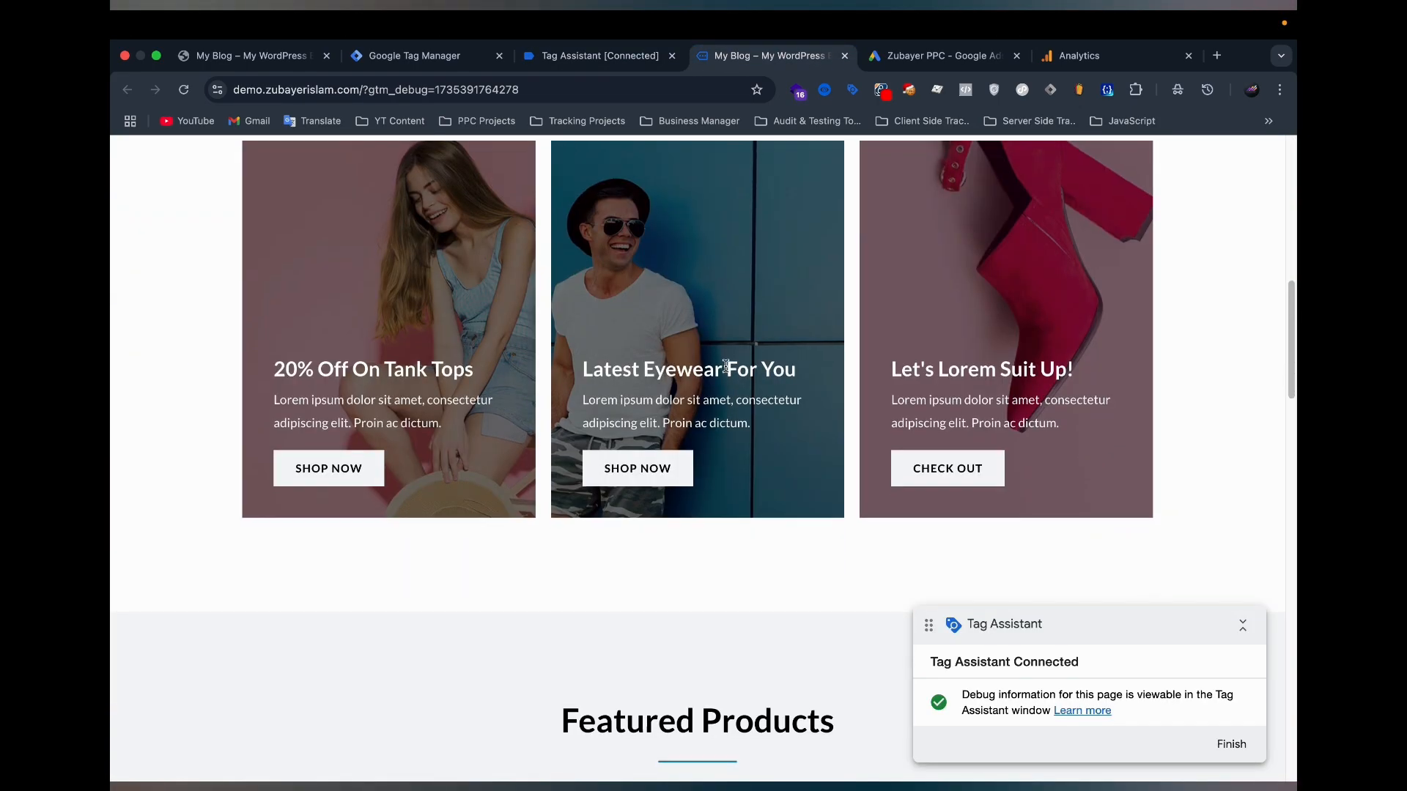
scroll(703, 273, up, 10)
scroll(690, 431, down, 10)
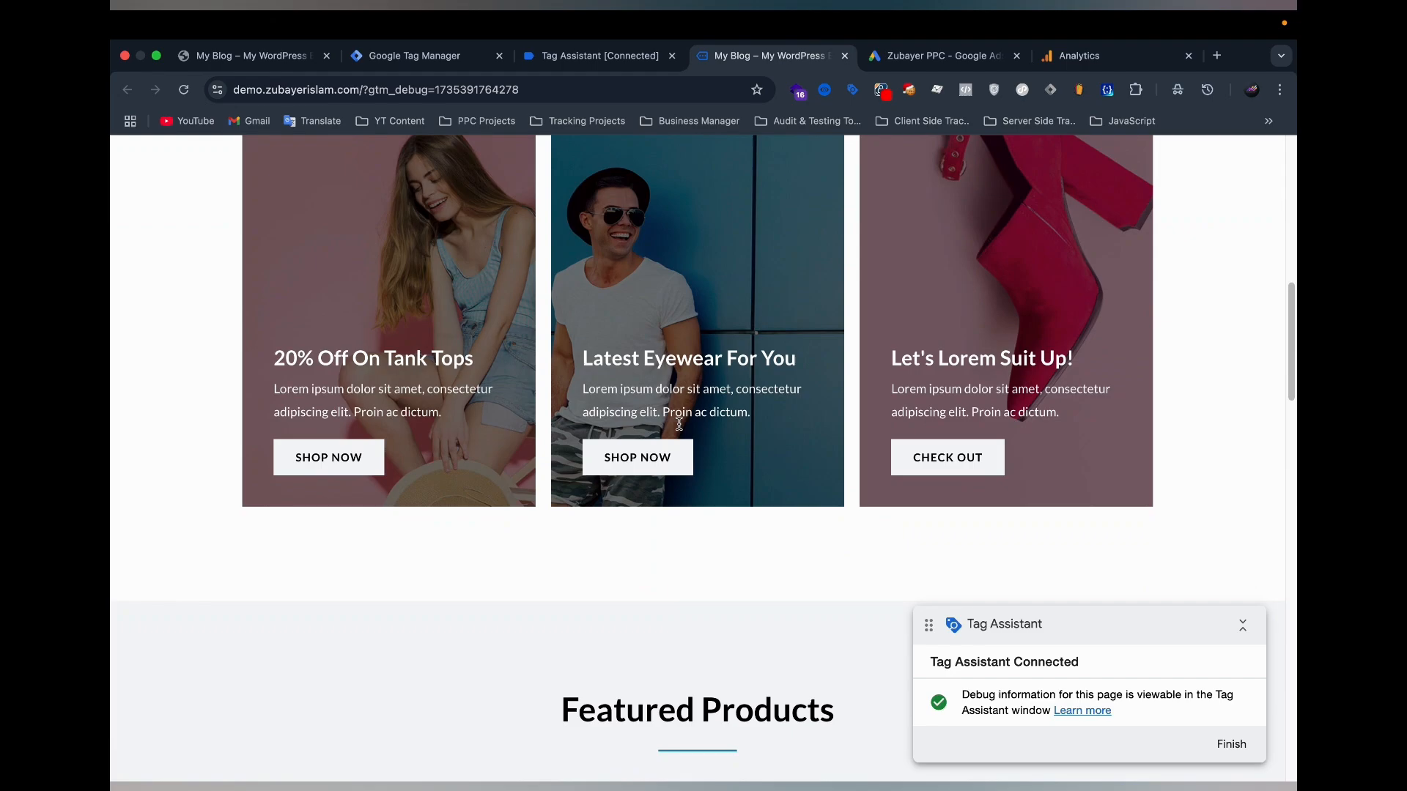
scroll(673, 430, up, 10)
click(391, 177)
scroll(615, 541, down, 3)
click(615, 541)
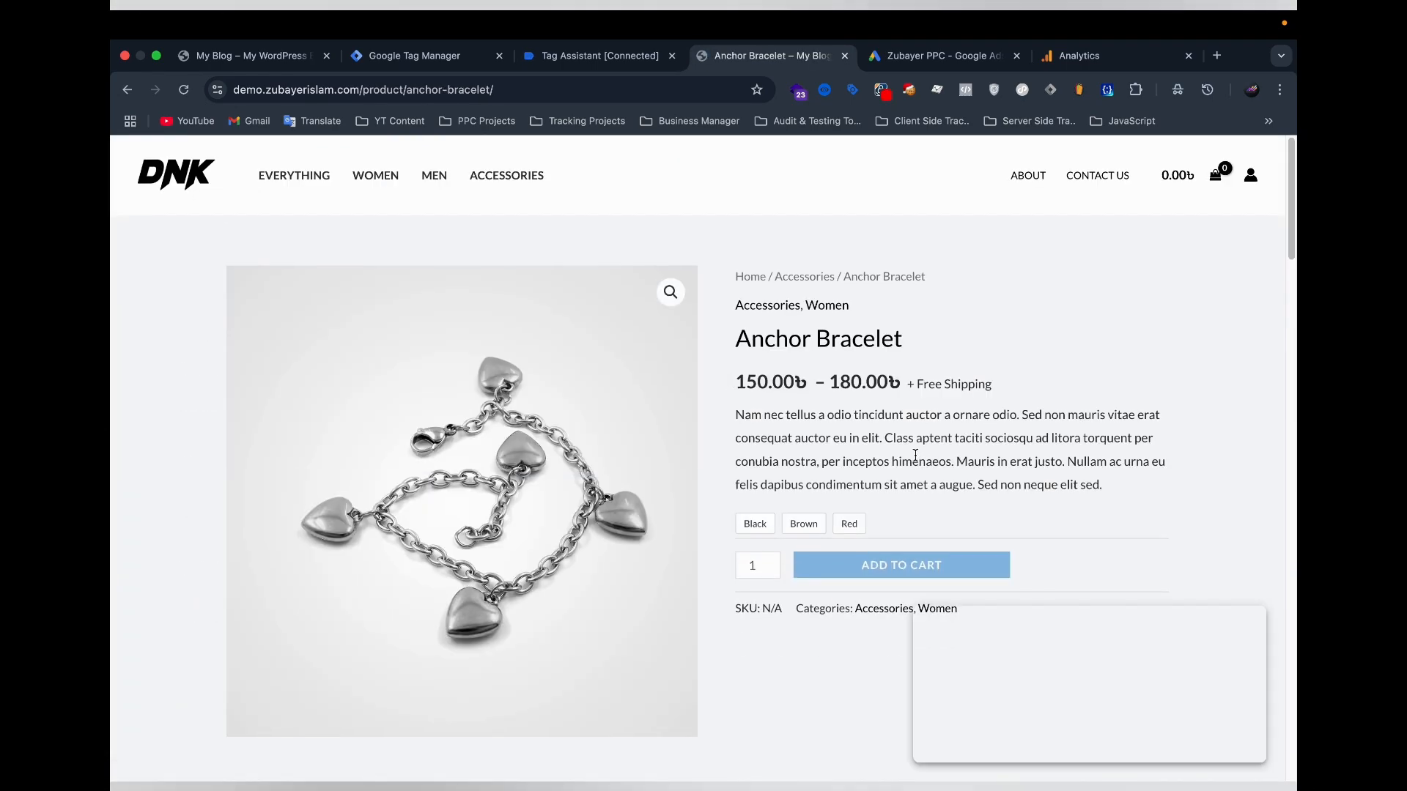
scroll(911, 447, down, 3)
click(755, 332)
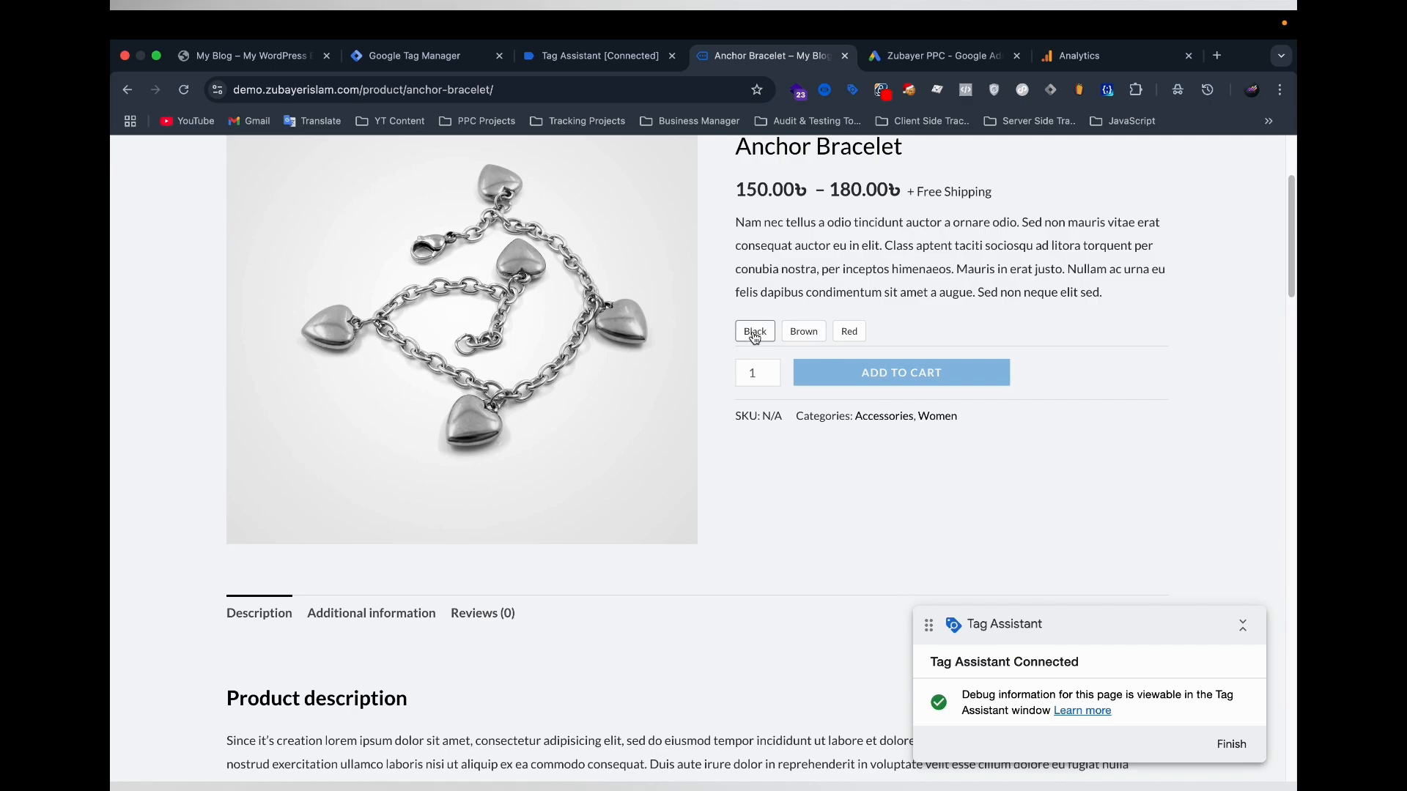
Examine the data layer contents of the view_item event for the Anchor Bracelet page in Tag Assistant.
click(592, 56)
click(206, 323)
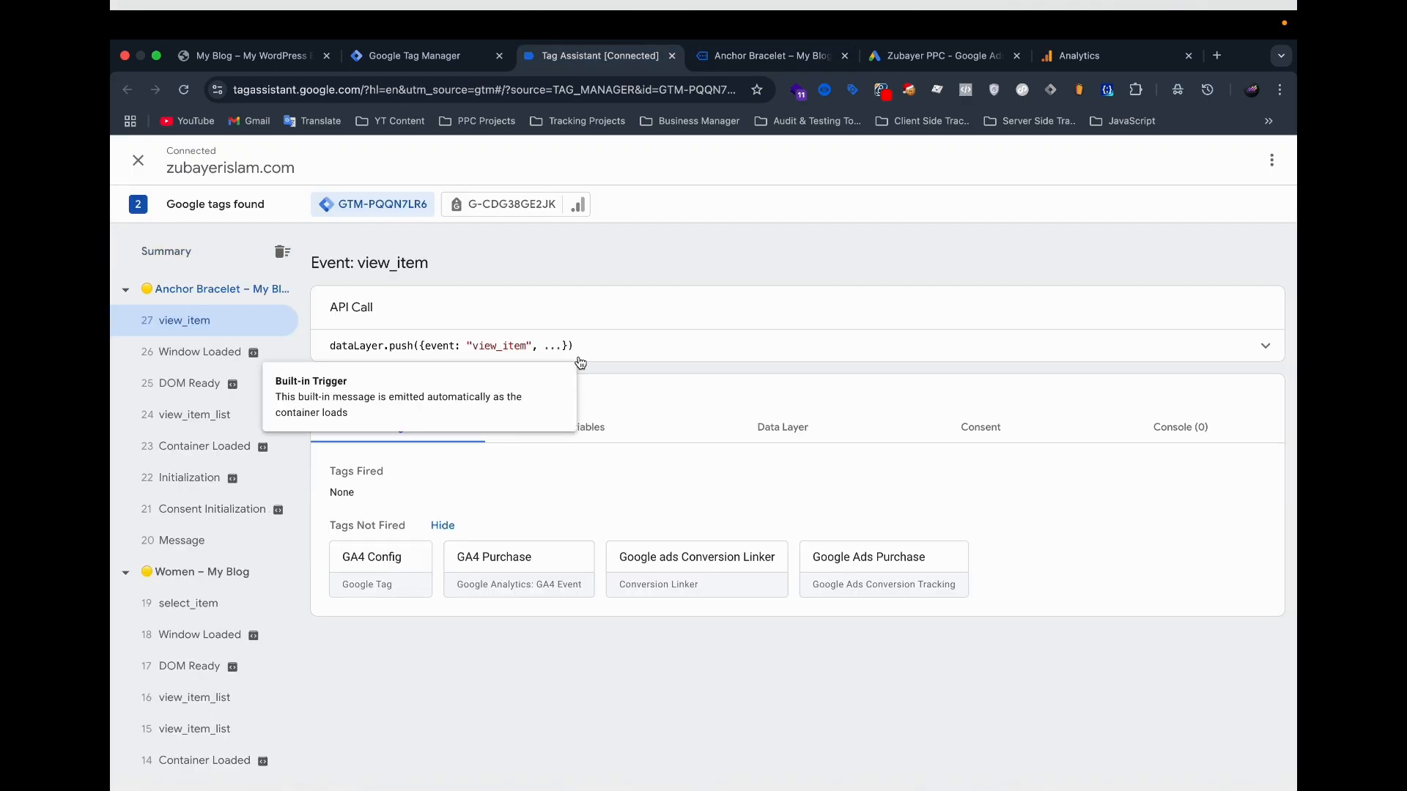
click(945, 354)
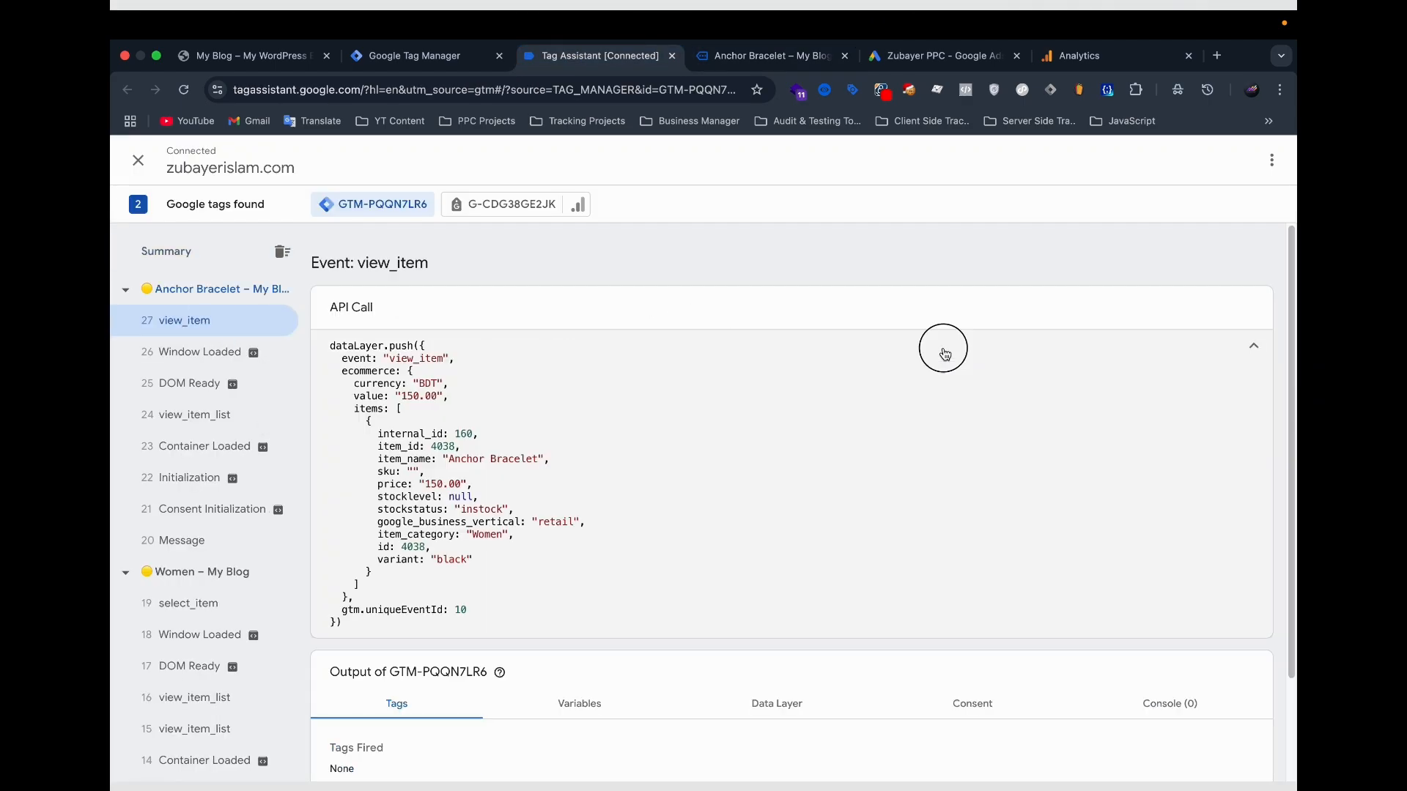
click(944, 353)
Add one black Anchor Bracelet to the shop's cart and view the cart.
click(759, 58)
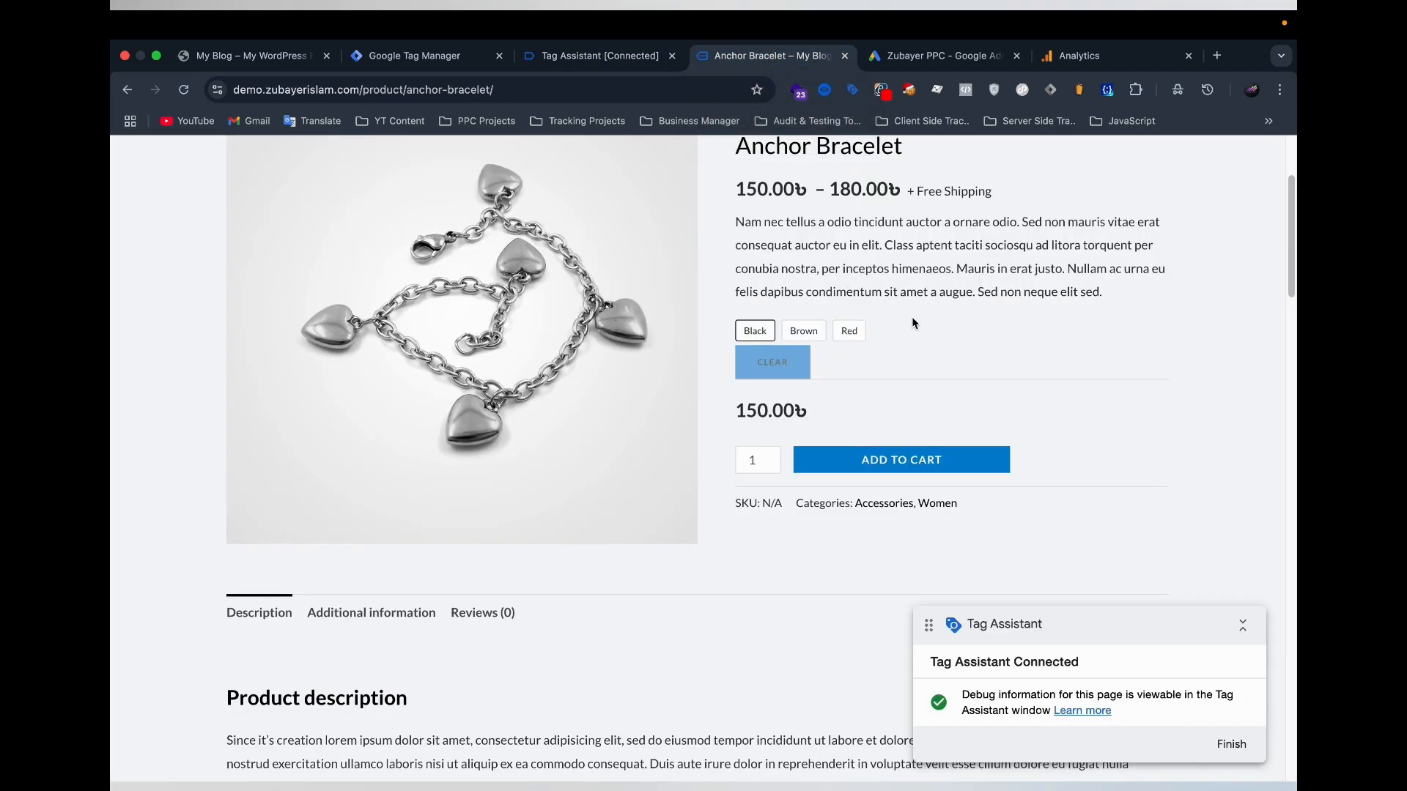
scroll(912, 317, down, 2)
click(865, 376)
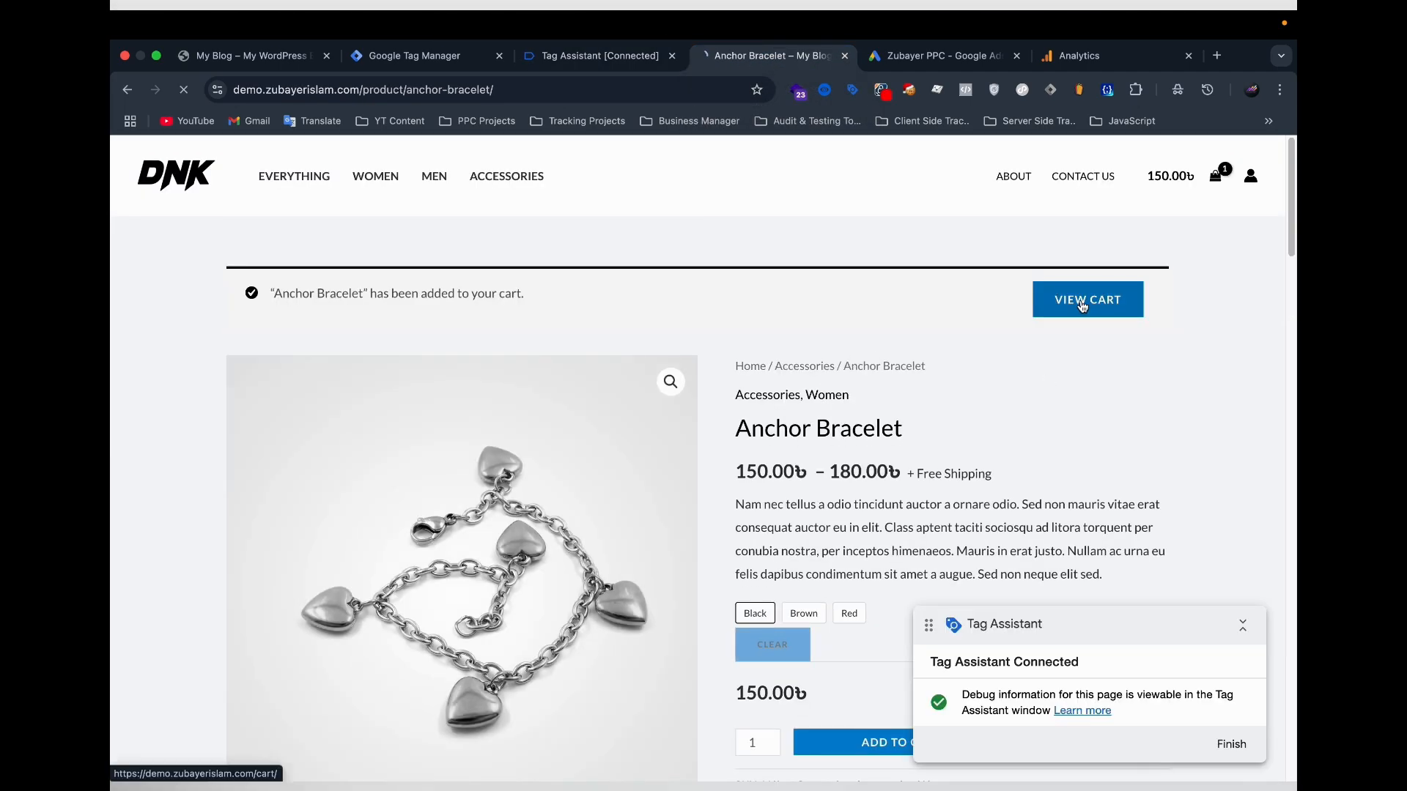
Examine the view_cart event and its tag status for the cart page in Tag Assistant.
click(597, 56)
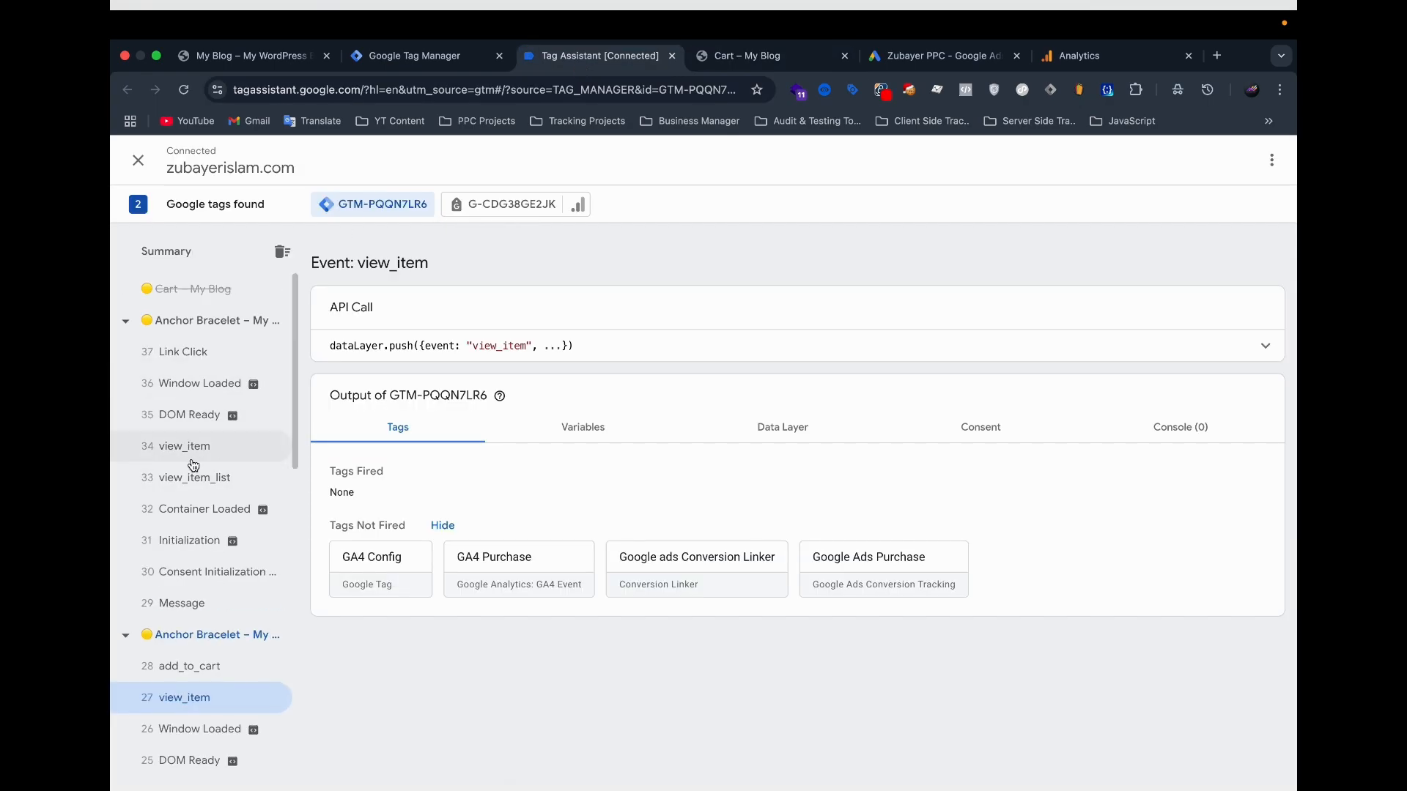
click(193, 458)
click(185, 383)
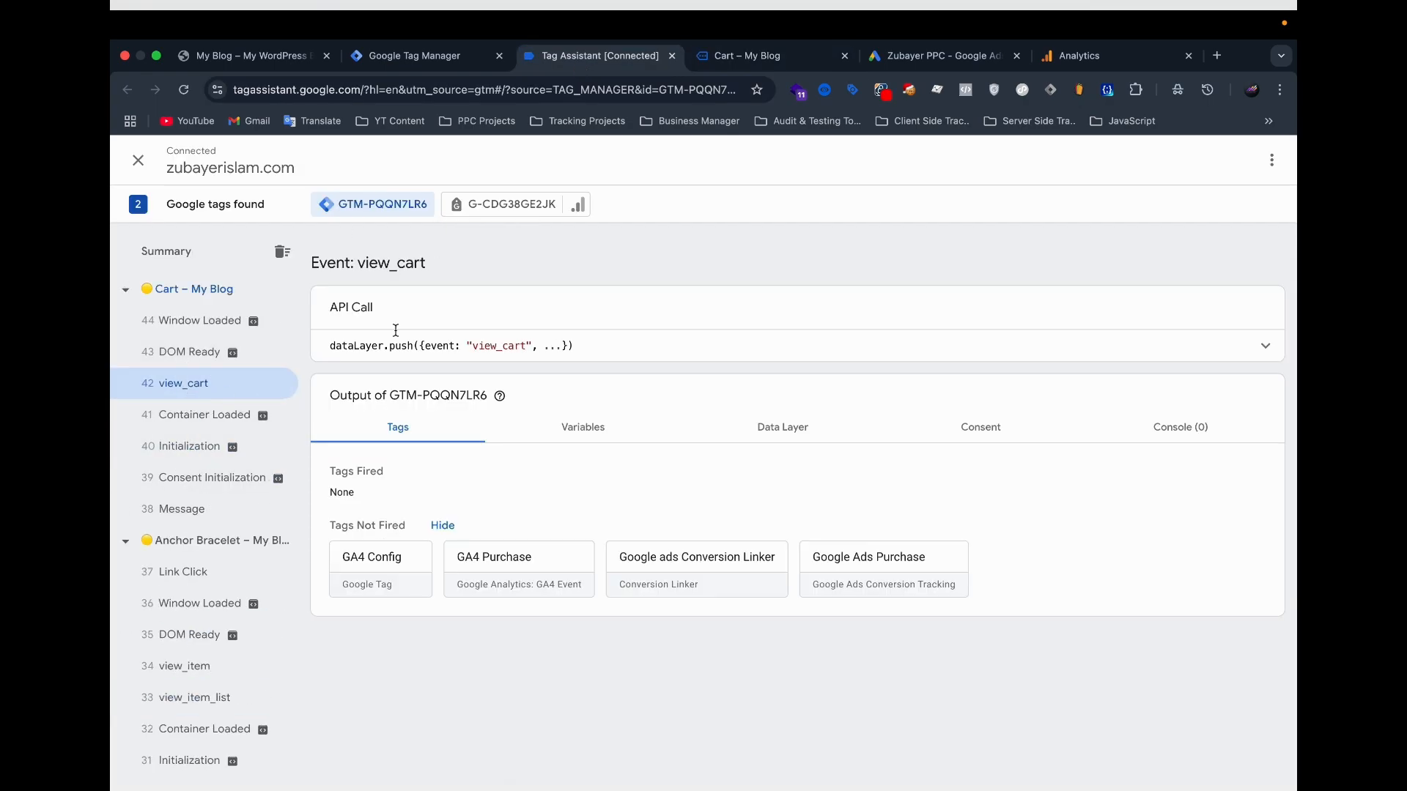
Return to the demo shop's cart page and proceed to checkout.
click(737, 55)
scroll(828, 225, down, 5)
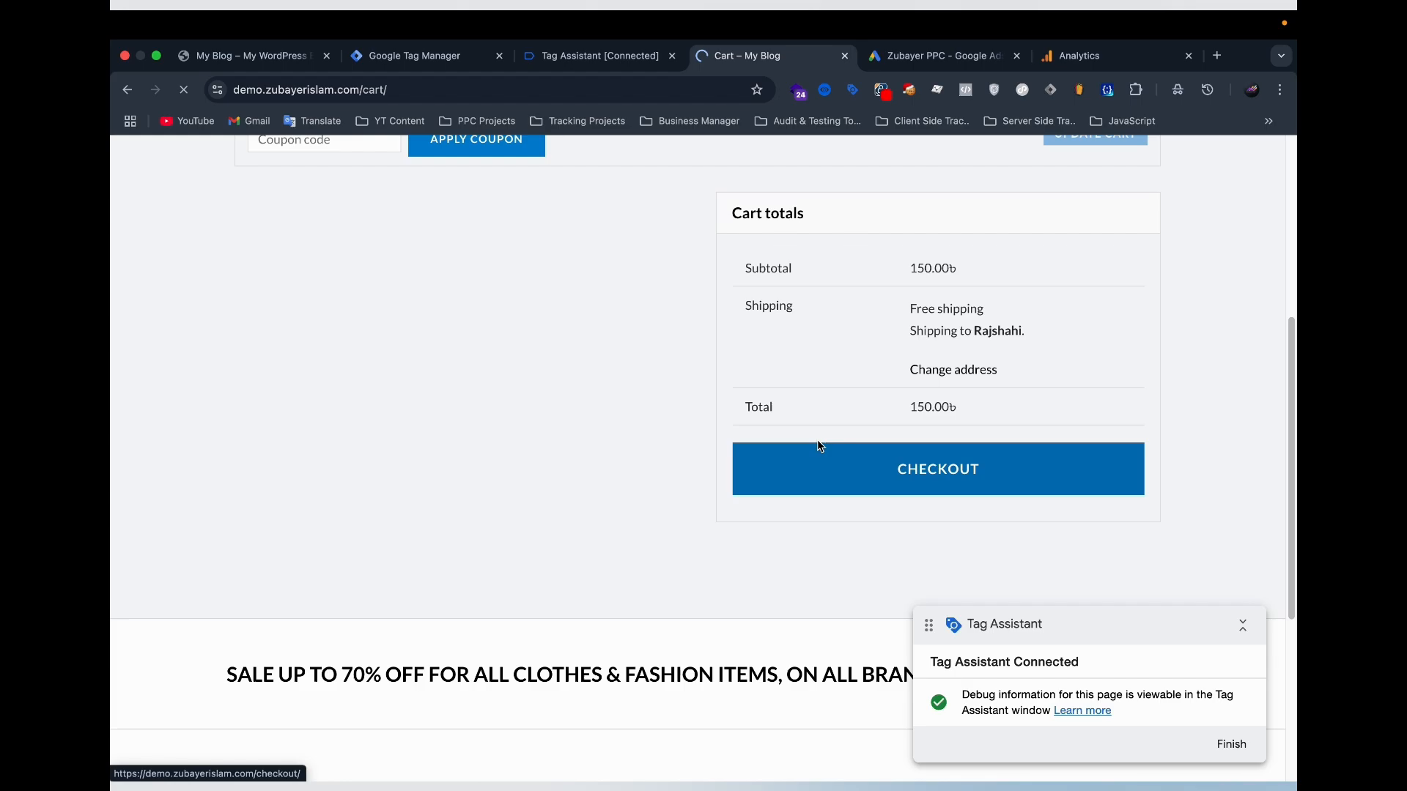
click(820, 446)
Fill in the checkout billing details with the customer's name, company, street address, town, postcode, phone number and e-mail, and review them.
scroll(584, 388, down, 3)
click(297, 412)
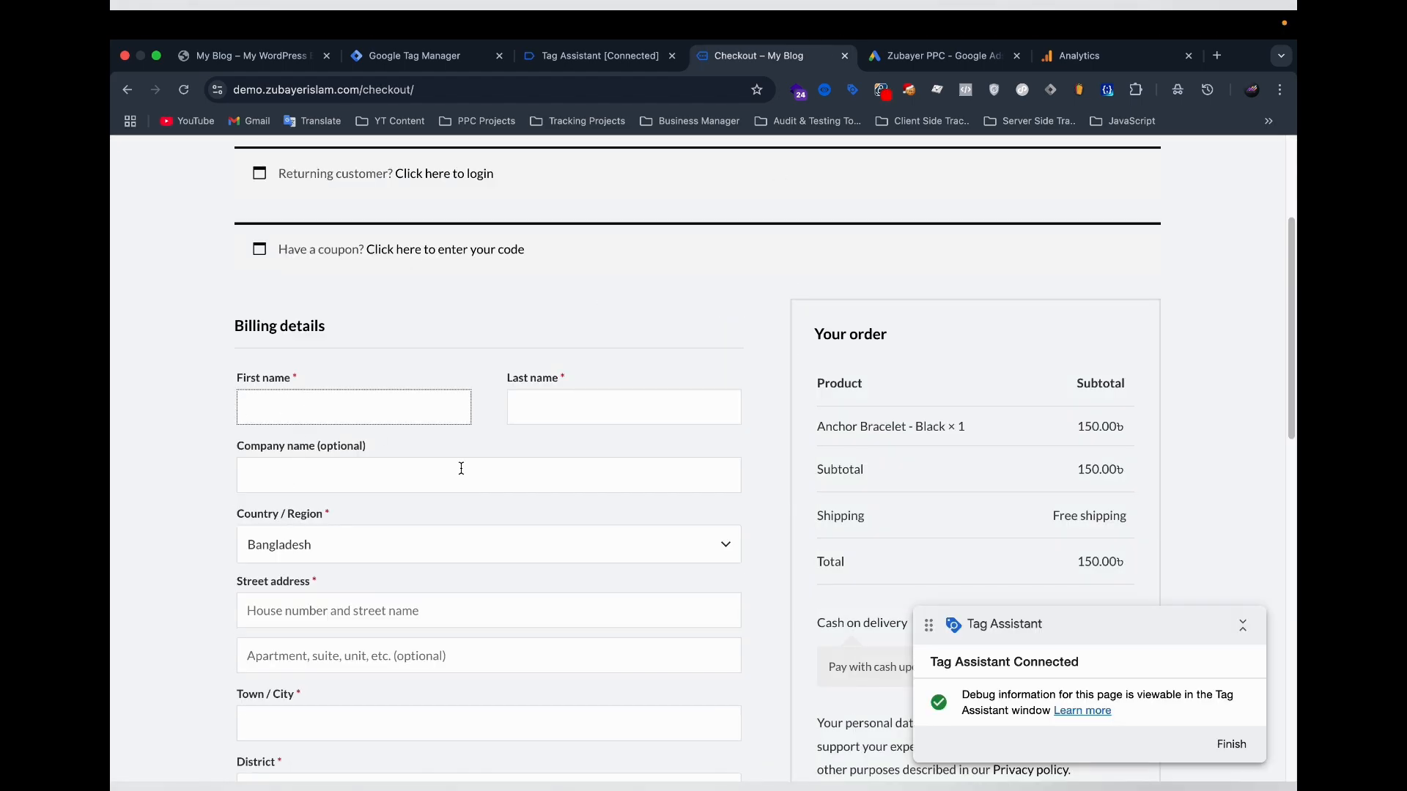
scroll(461, 469, down, 1)
click(323, 437)
click(590, 380)
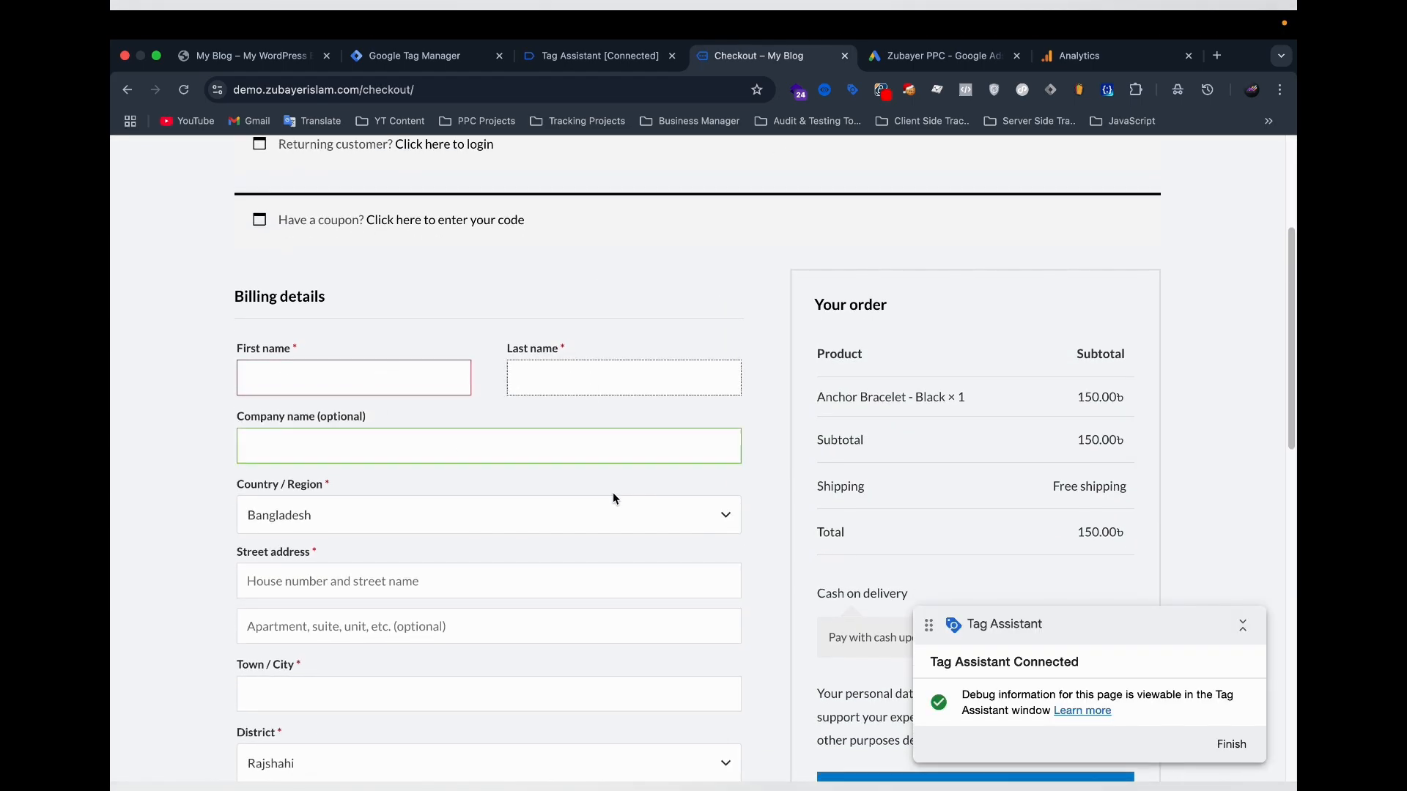
scroll(613, 497, down, 1)
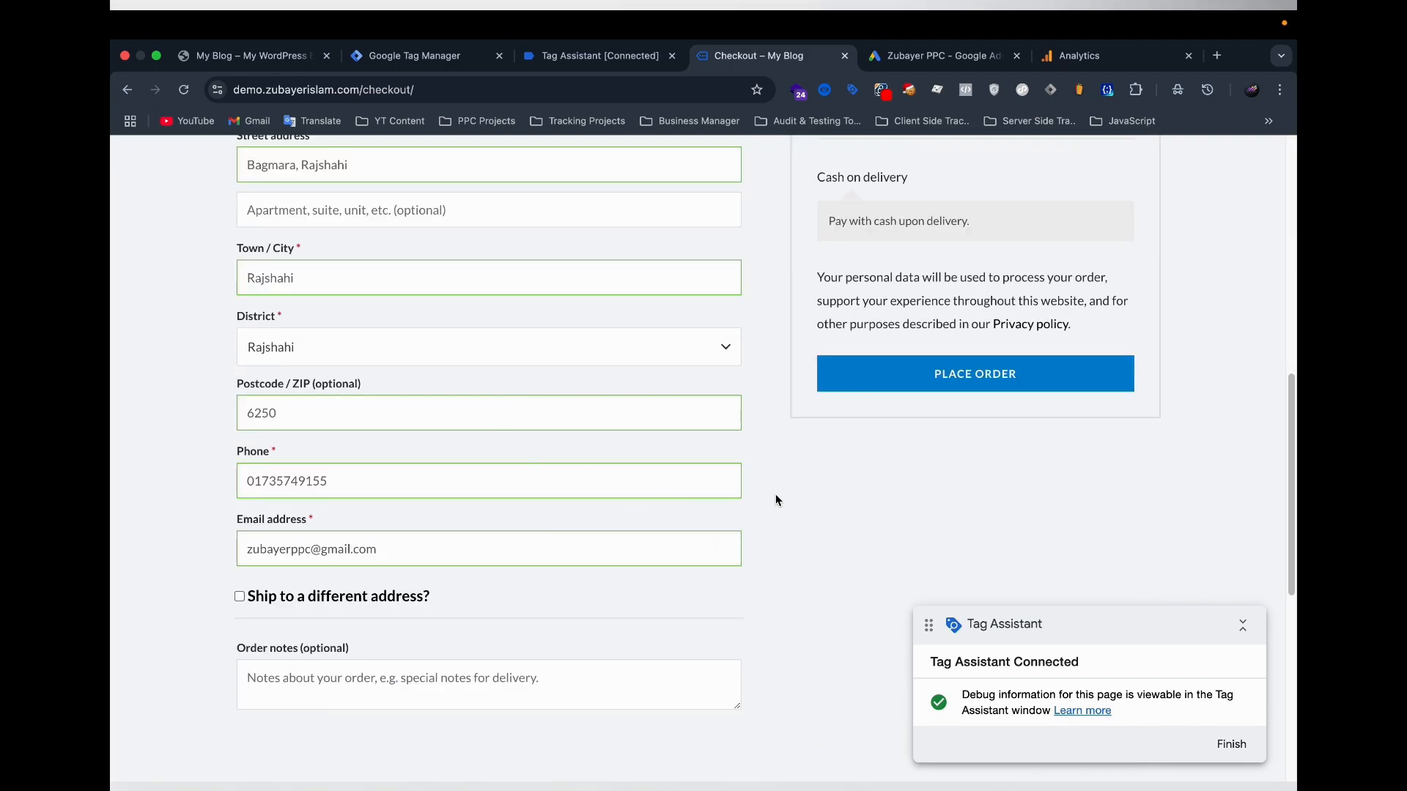
scroll(626, 458, up, 10)
scroll(520, 425, down, 3)
scroll(439, 403, up, 5)
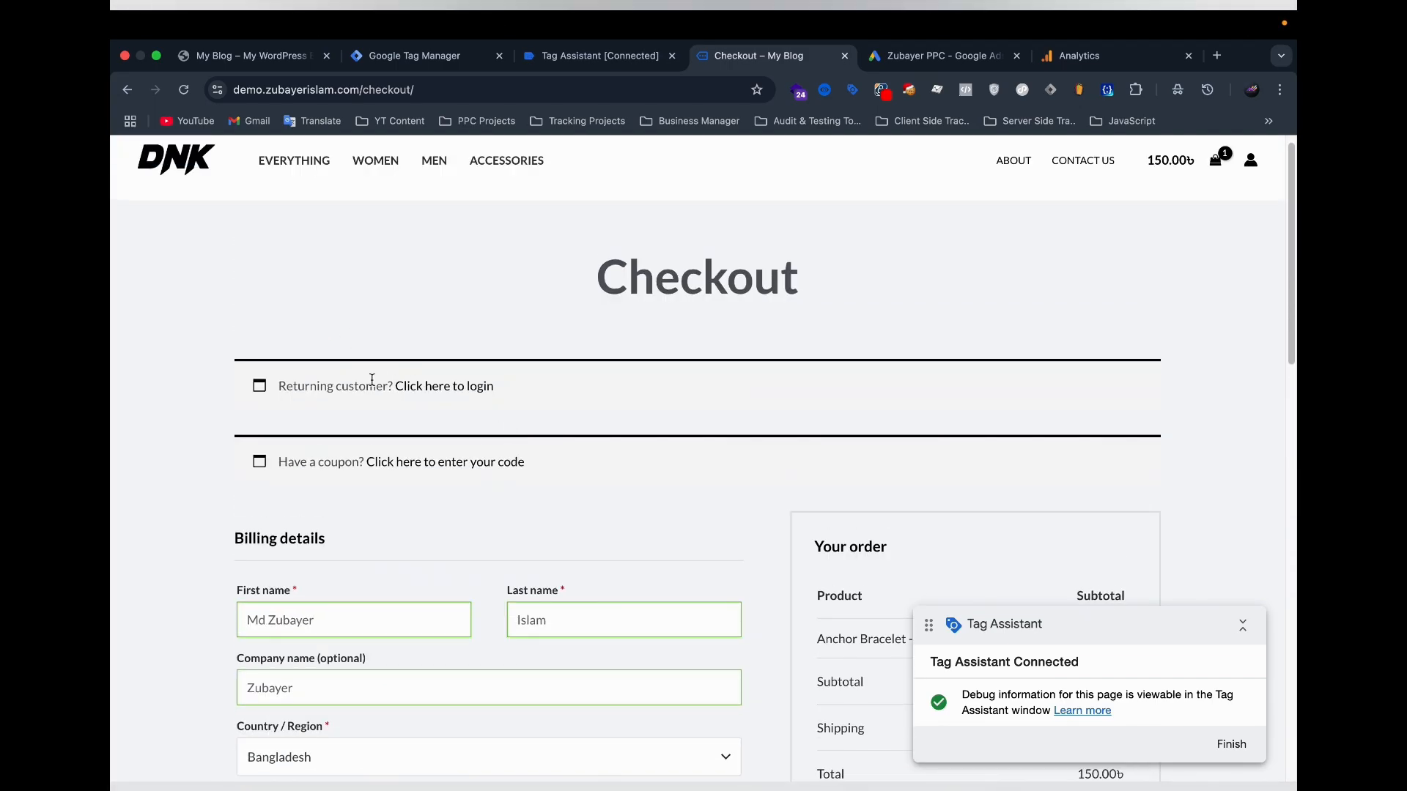
scroll(628, 392, down, 7)
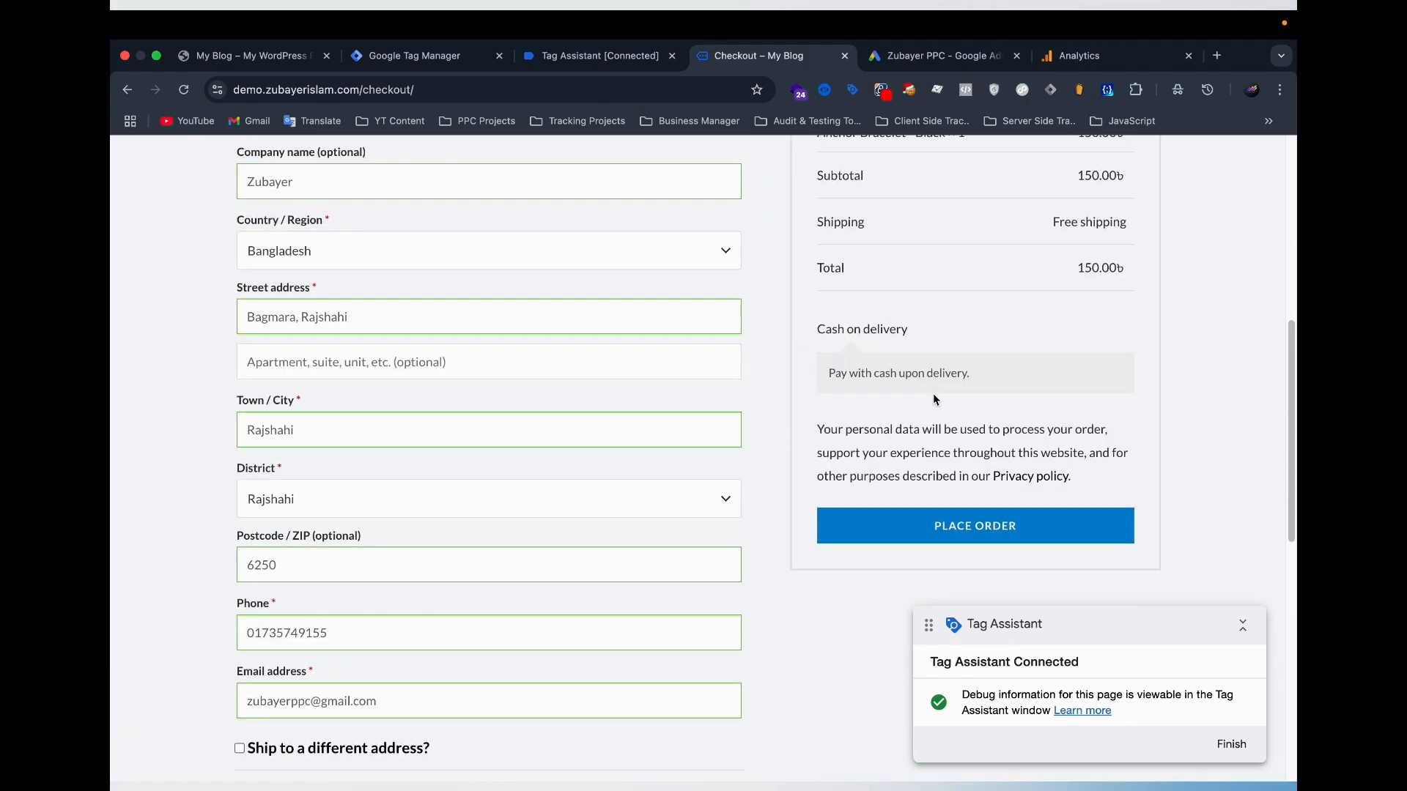
Place the cash-on-delivery order and check the tag status of the add_payment_info and add_shipping_info events in Tag Assistant.
scroll(927, 525, down, 3)
click(941, 419)
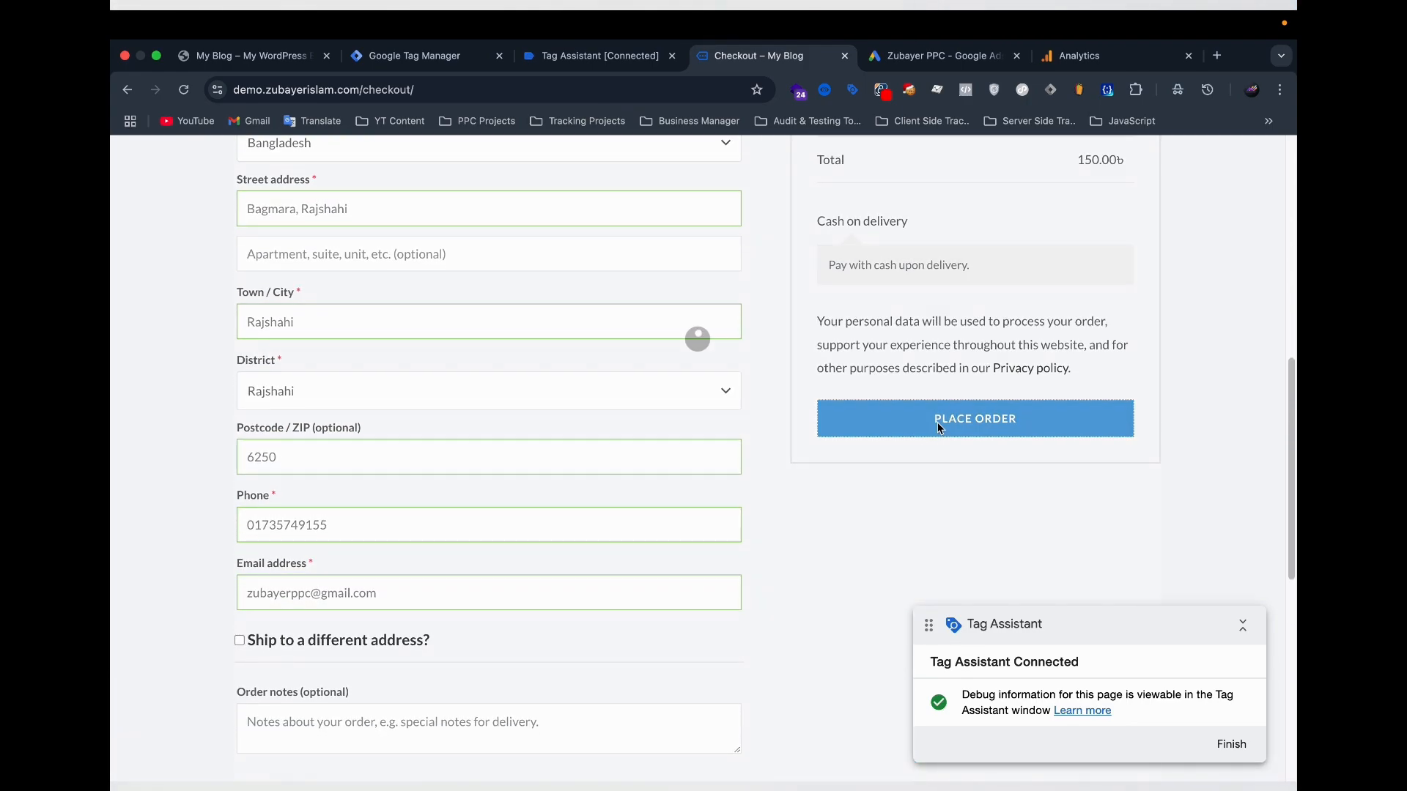
click(597, 56)
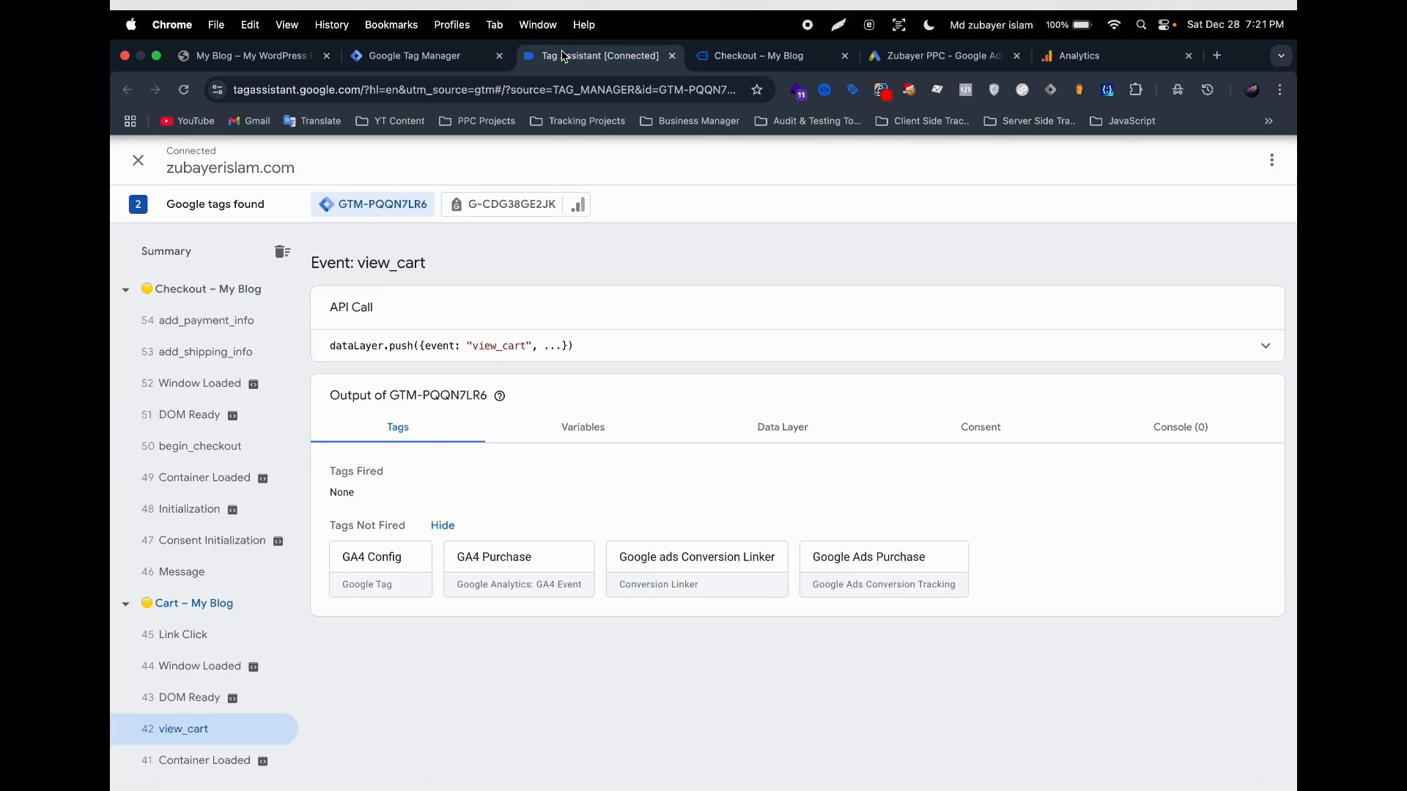
click(209, 329)
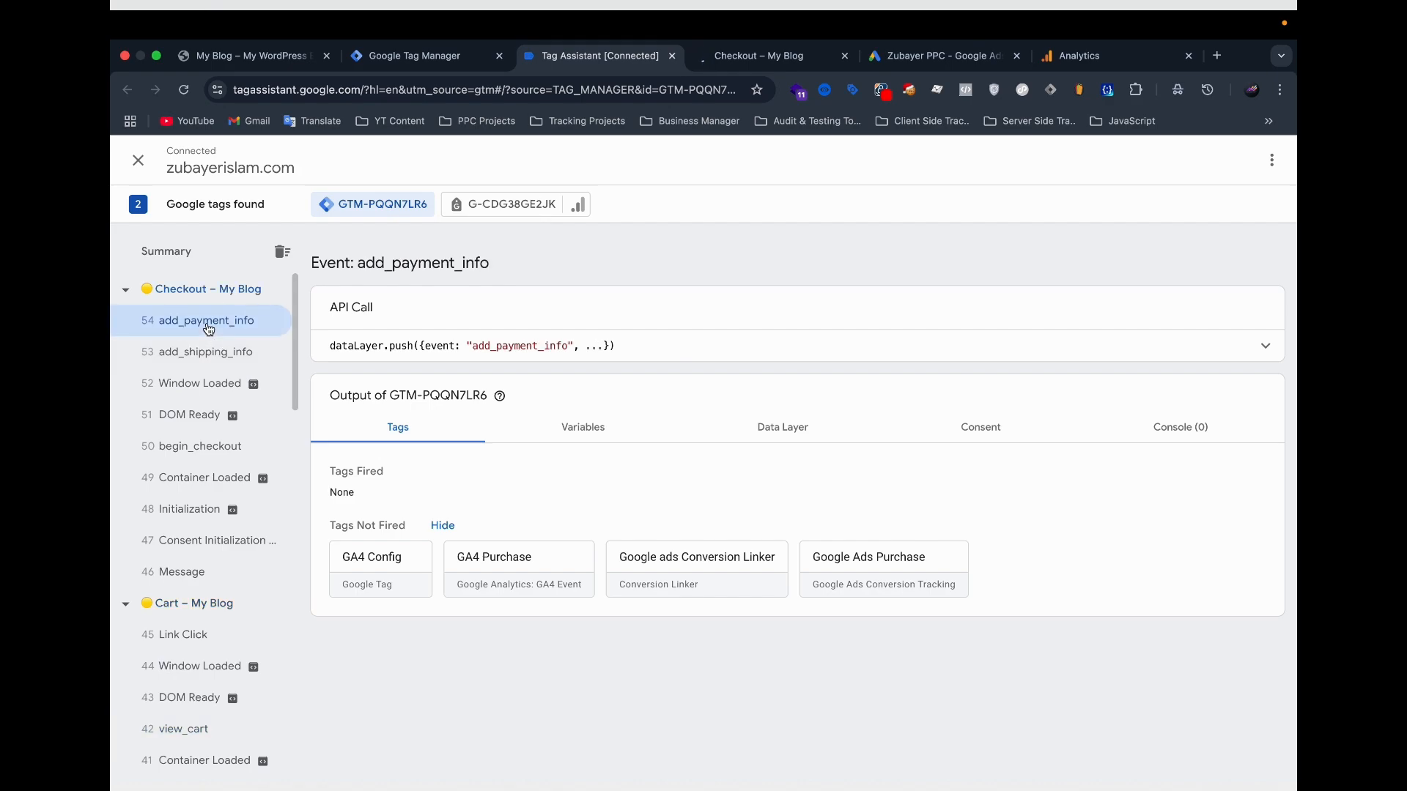
click(206, 355)
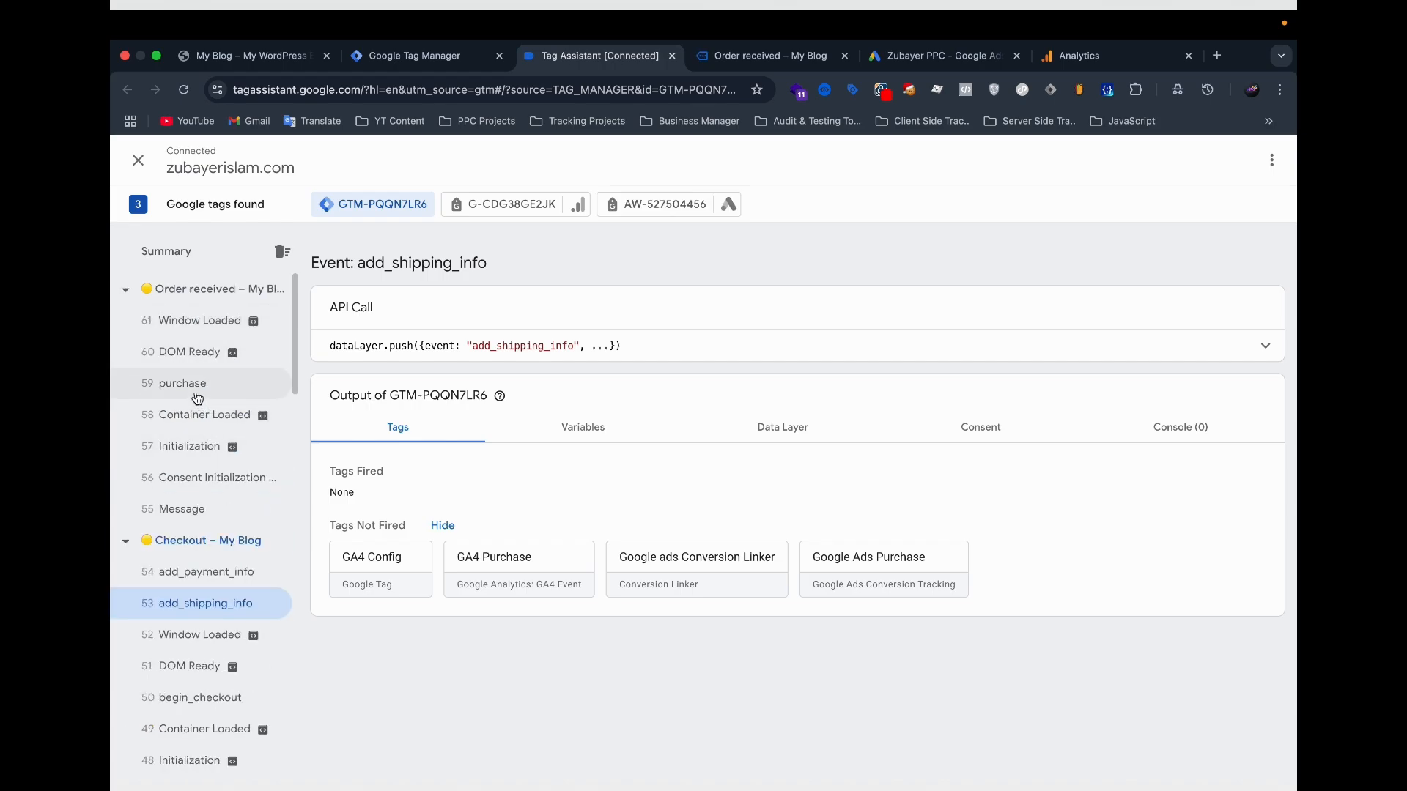
Open the Google Ads Purchase tag's details for the purchase event and show all its properties.
click(198, 398)
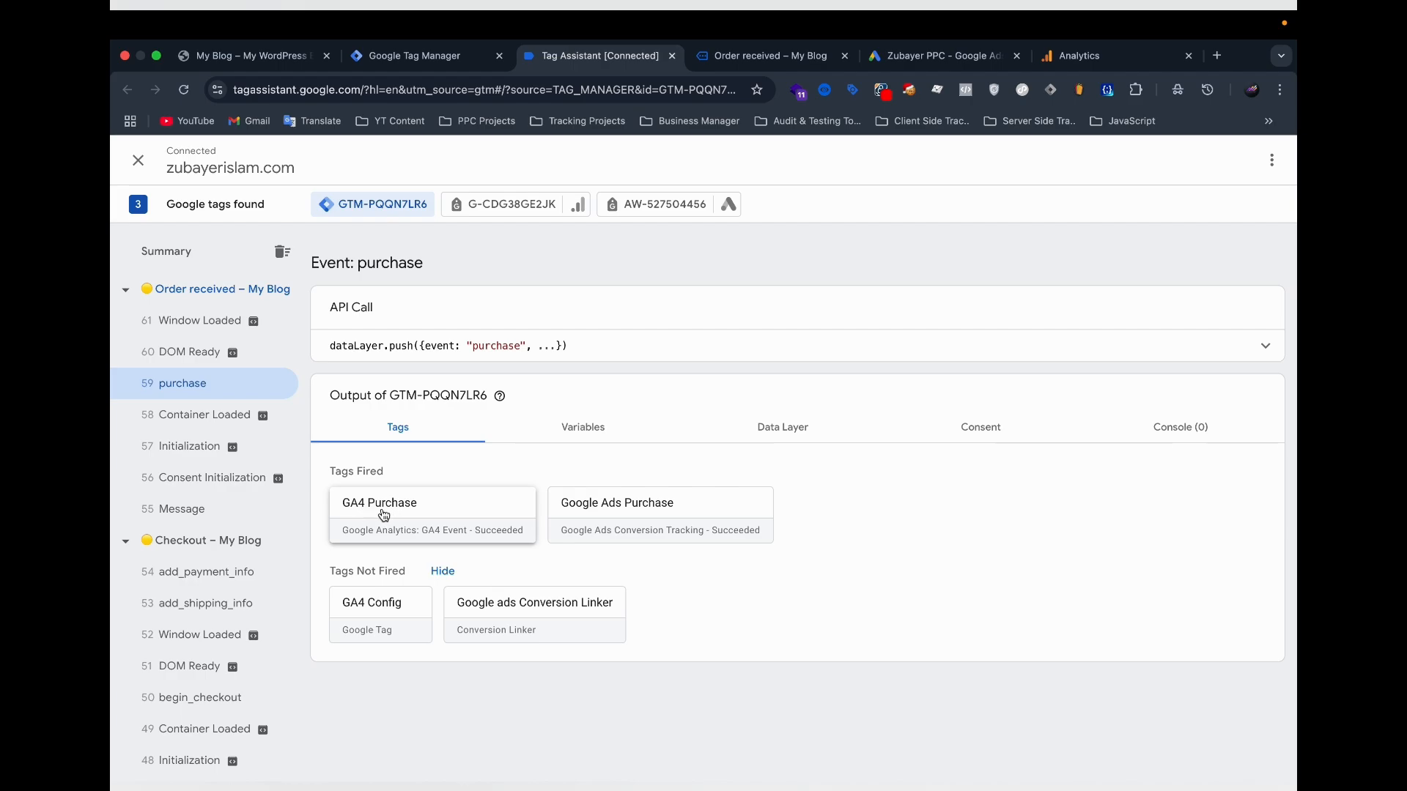
click(611, 519)
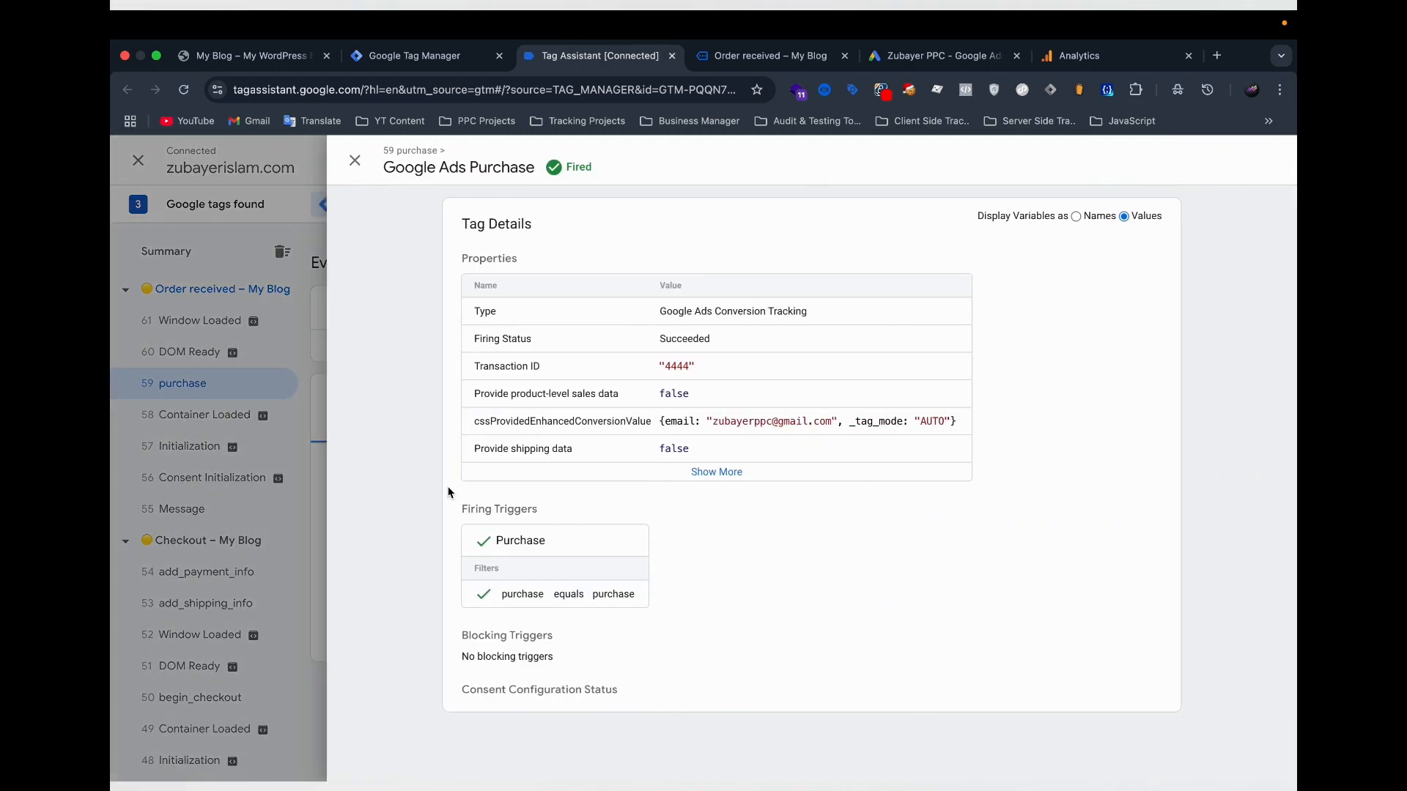
click(291, 447)
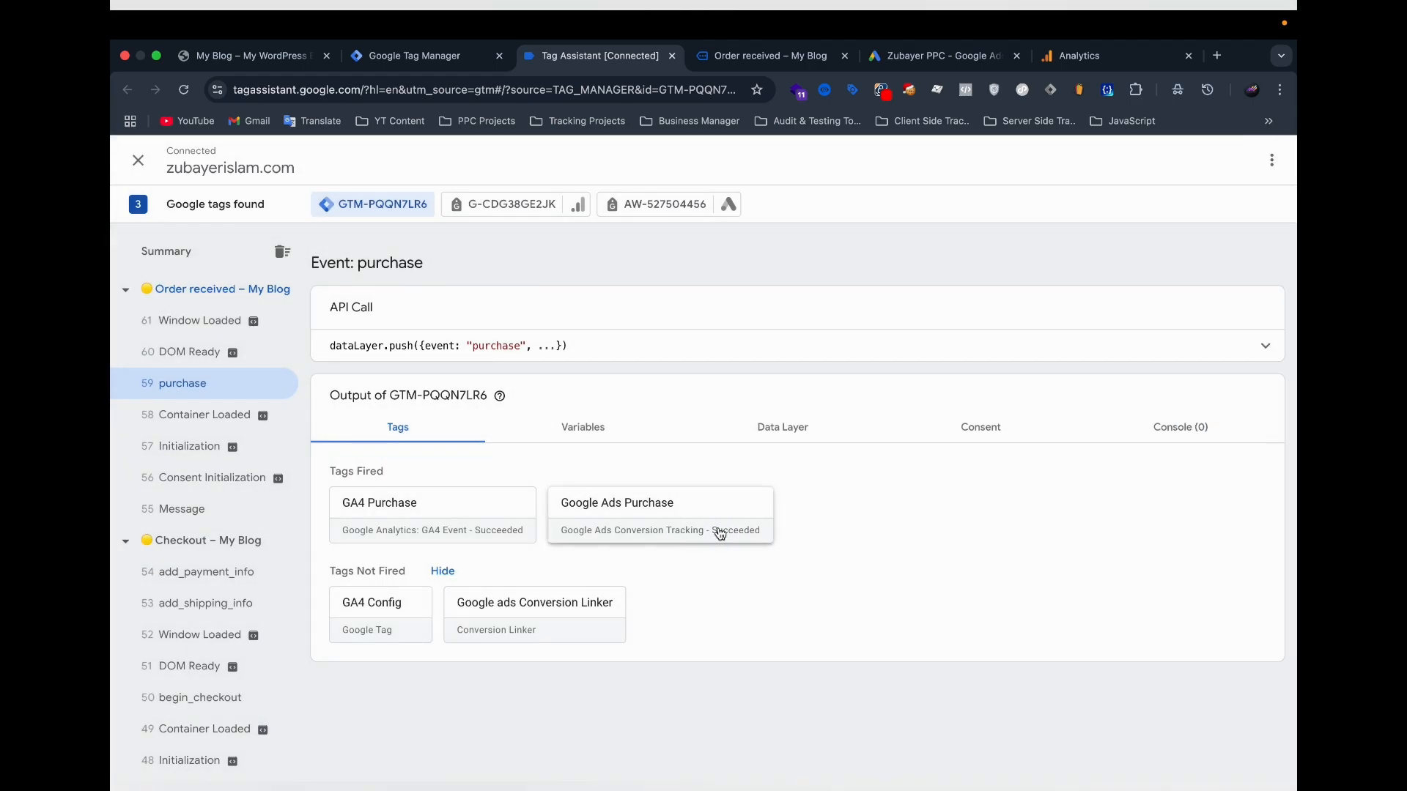
click(720, 534)
scroll(777, 491, down, 2)
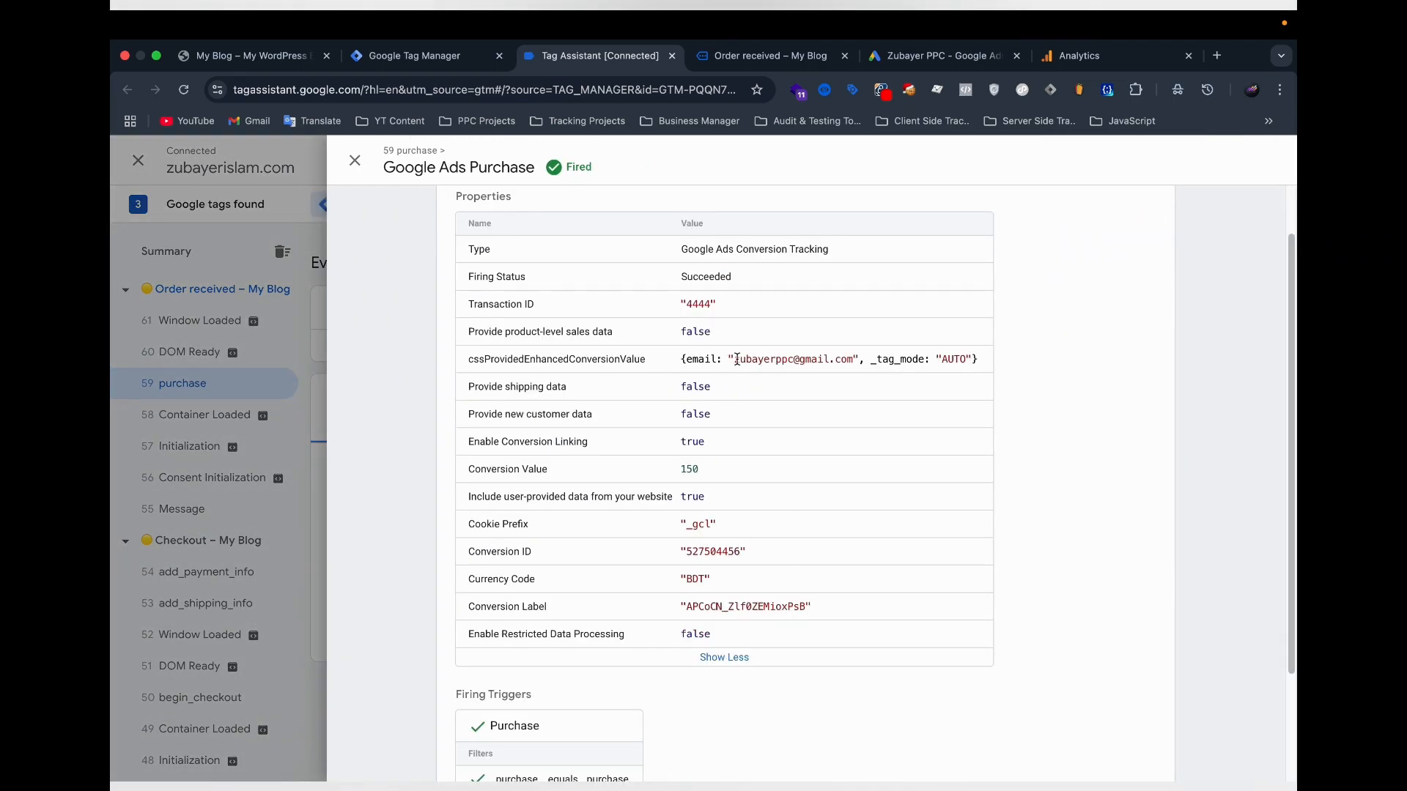
Examine the tag's user-provided e-mail, conversion properties and firing trigger, and check the billing details on the order confirmation page.
drag(736, 359, 855, 357)
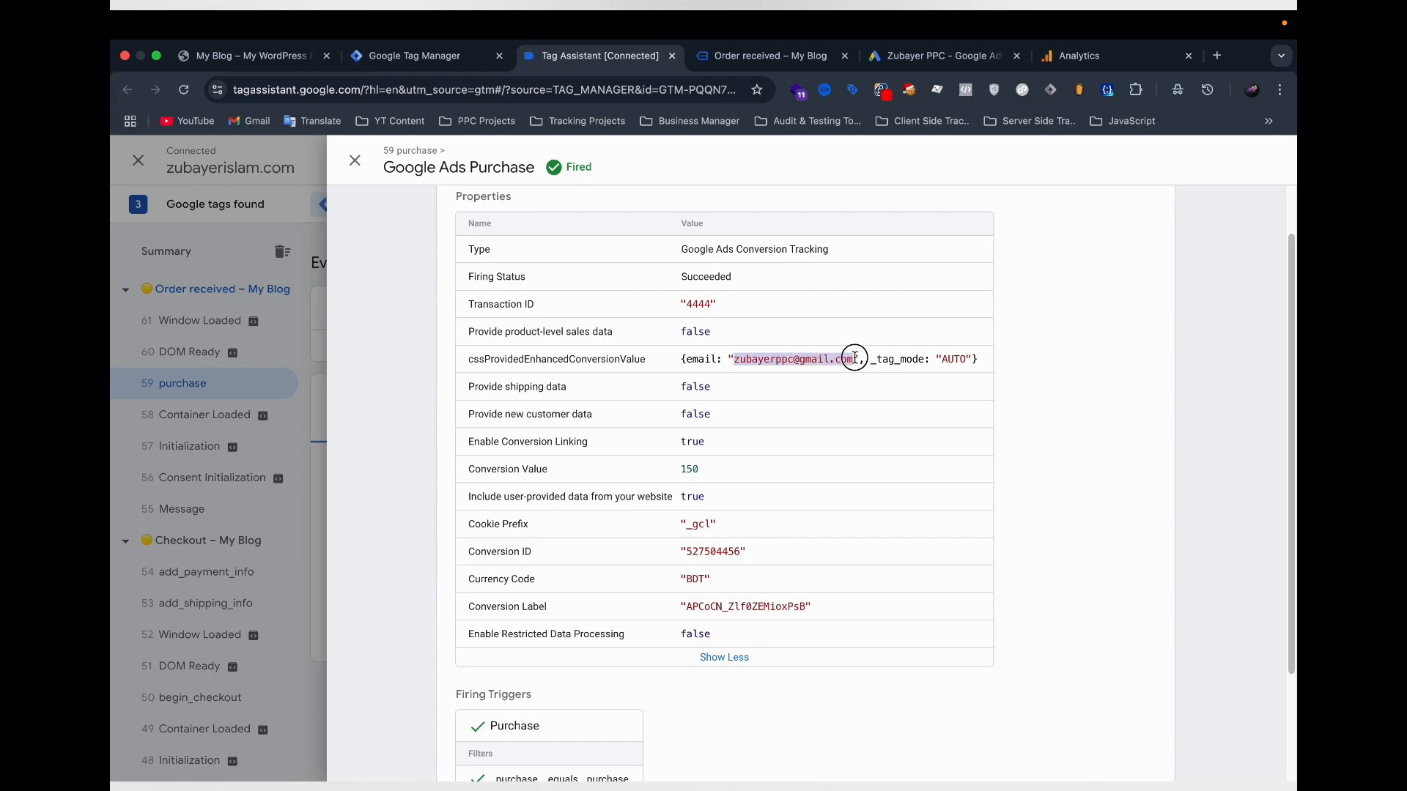
scroll(979, 472, down, 2)
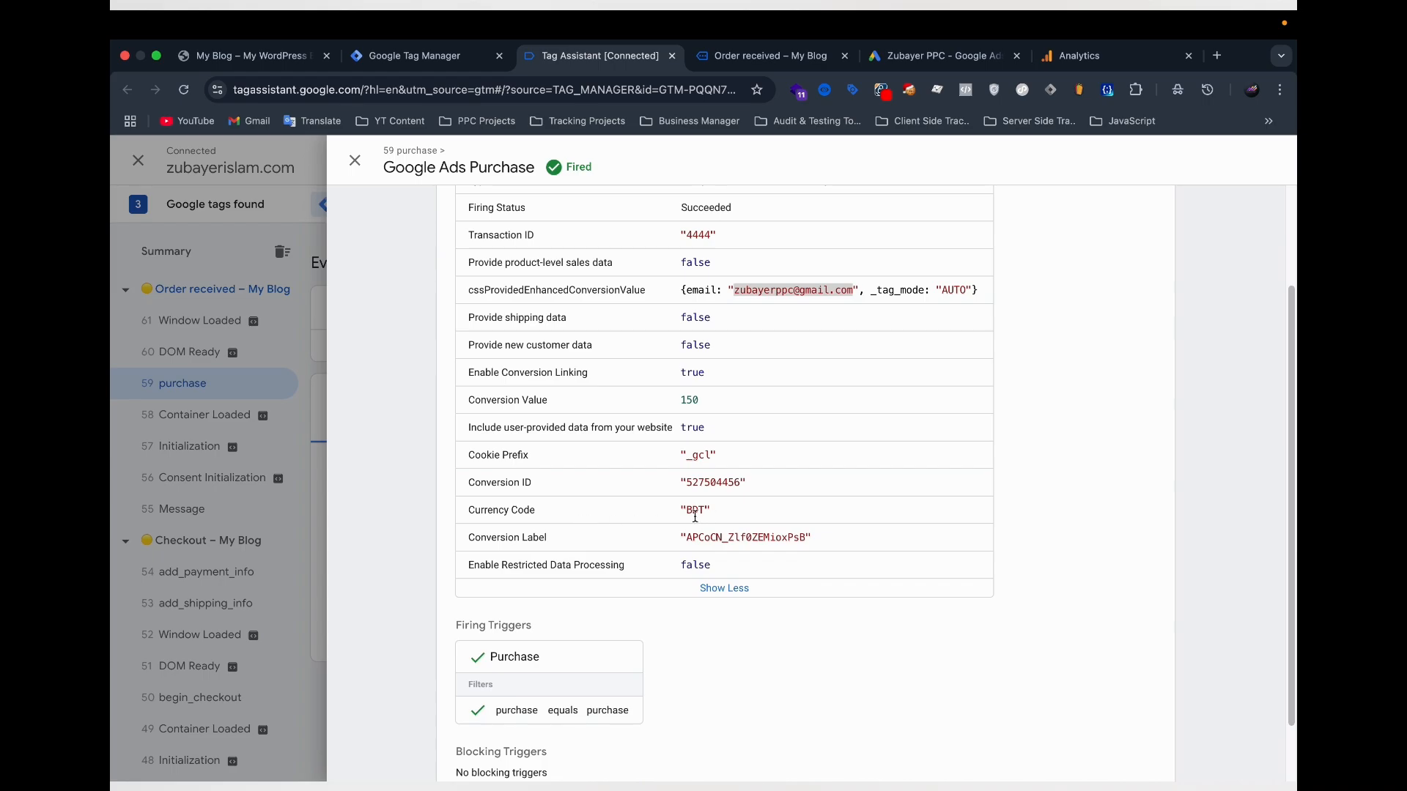
scroll(613, 510, down, 1)
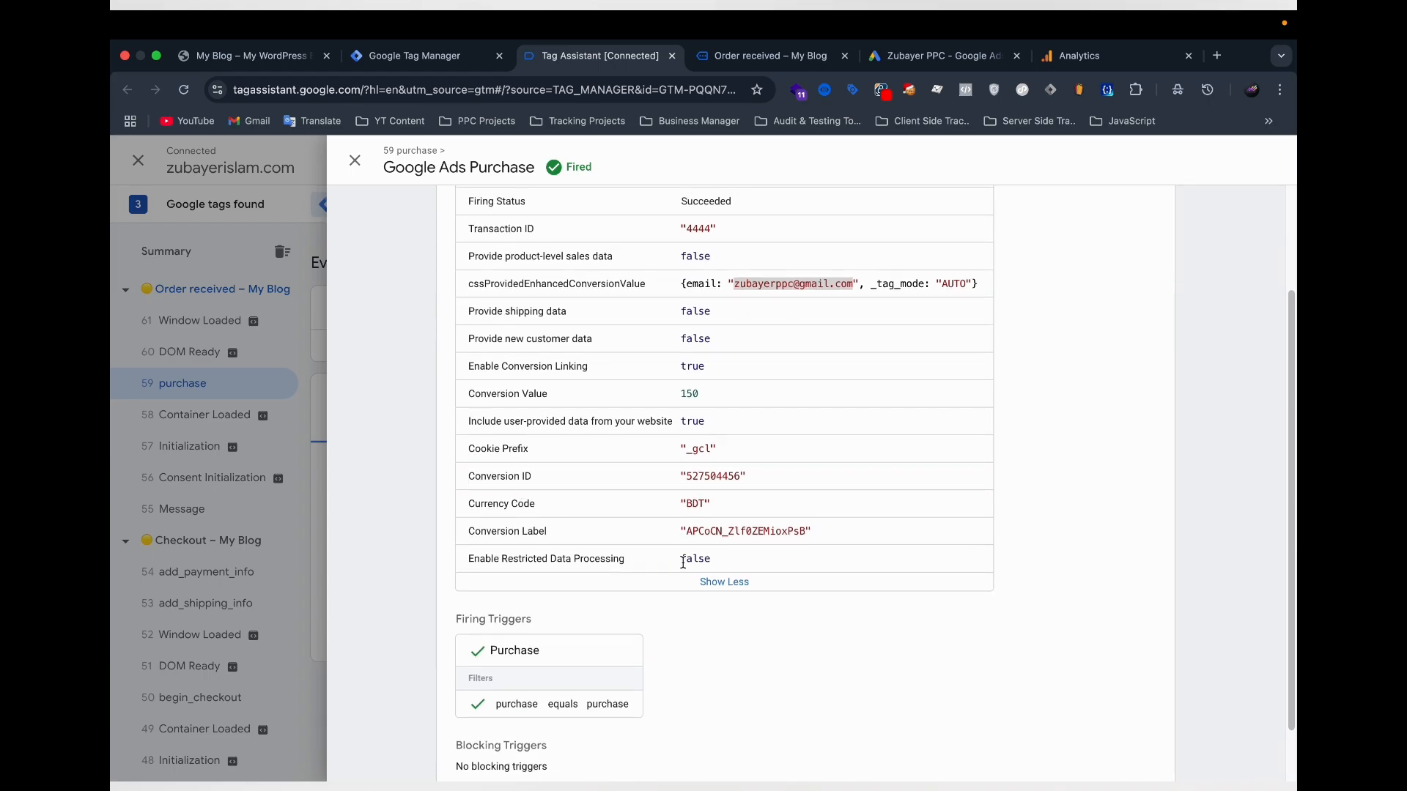
scroll(683, 562, down, 1)
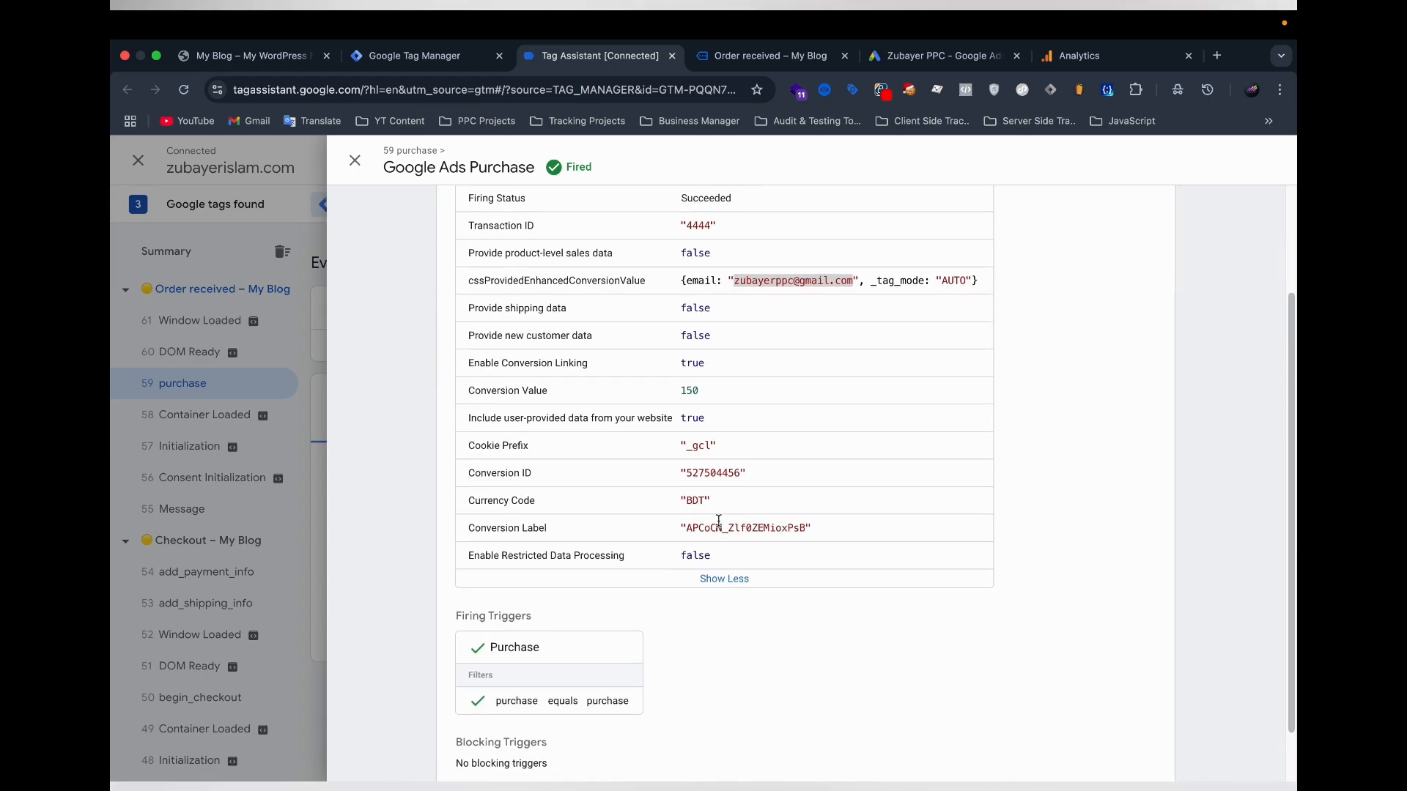
scroll(722, 519, up, 5)
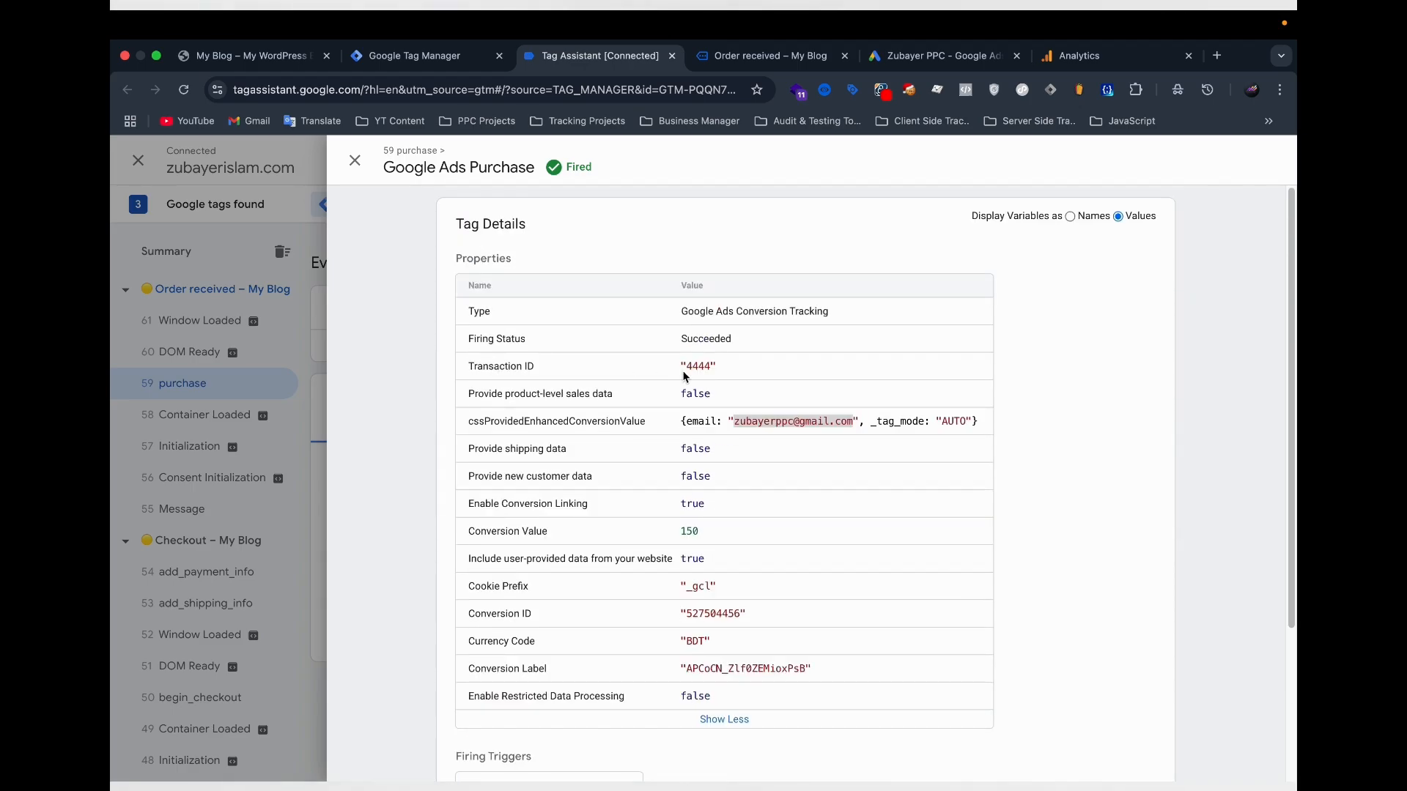
scroll(702, 579, down, 8)
click(235, 540)
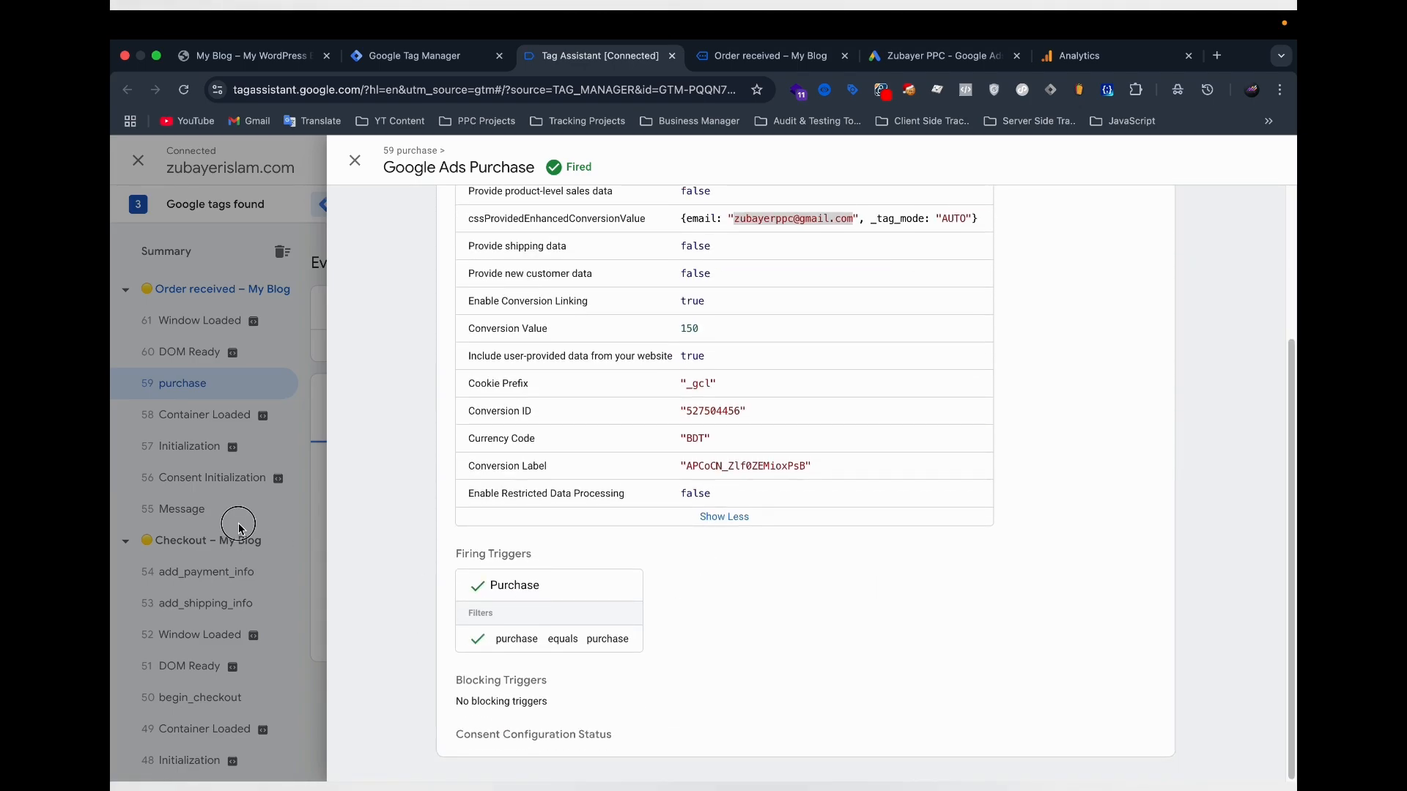
click(767, 65)
scroll(631, 474, down, 15)
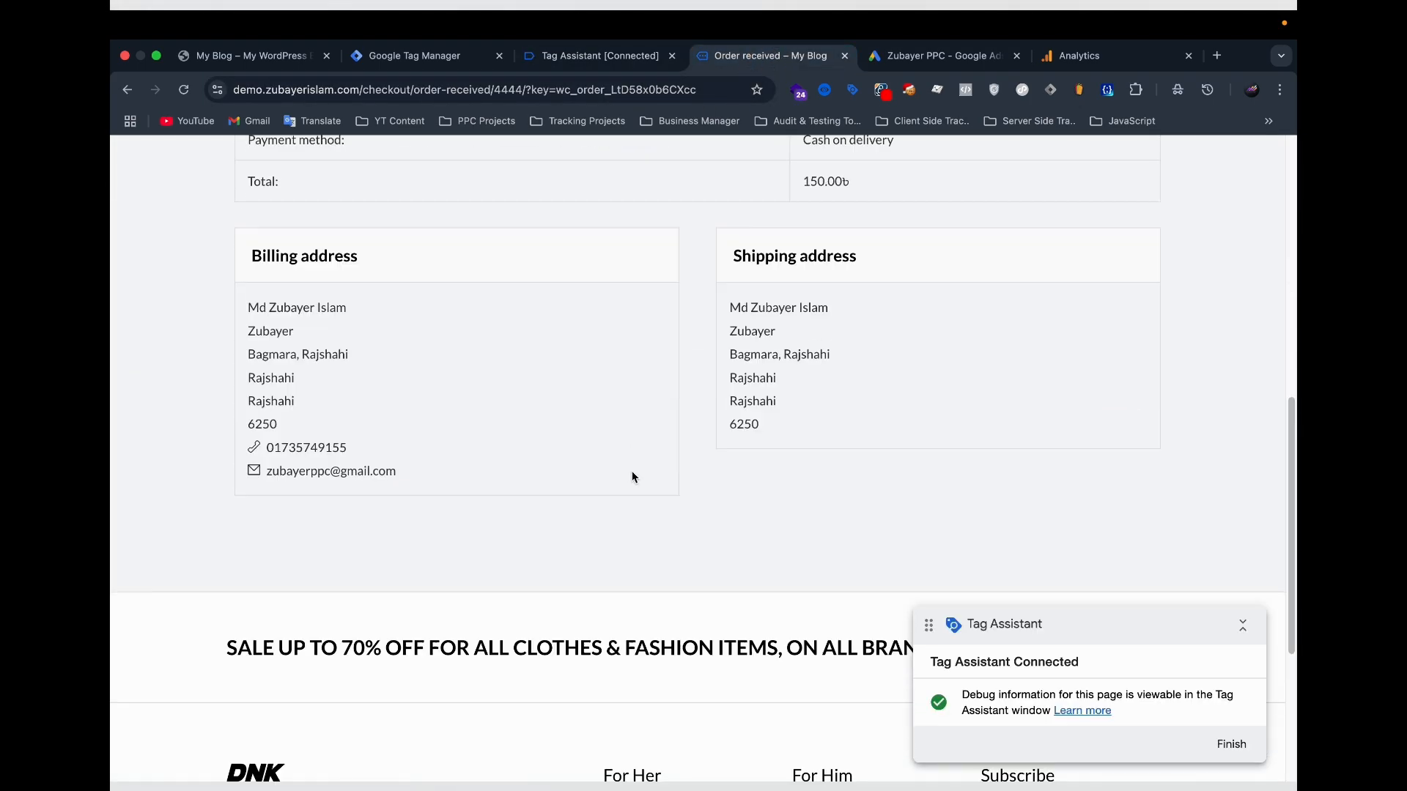
Switch to the Google Ads conversion summary and start a Tag Assistant test of the Purchase (2) conversion action on the demo shop.
click(1106, 59)
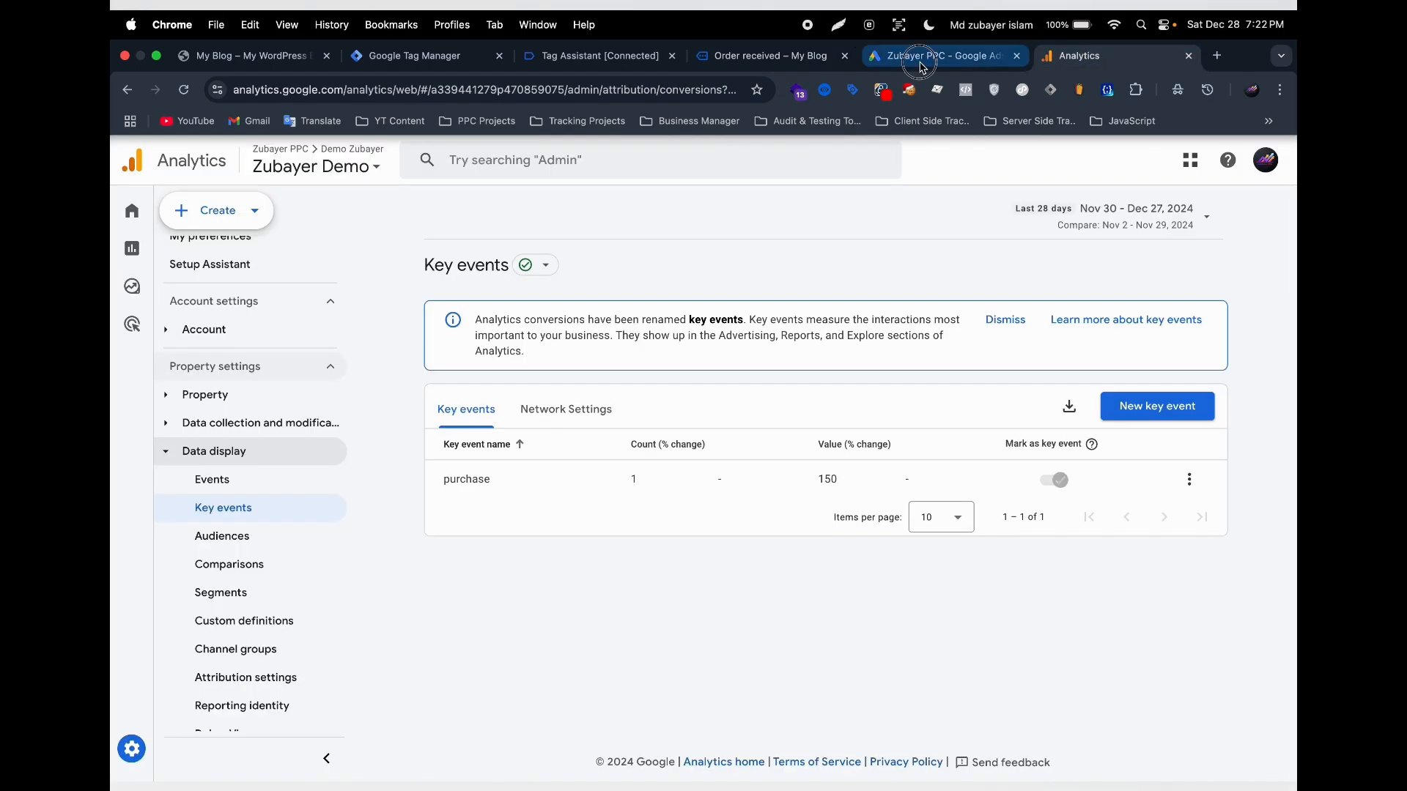
click(942, 57)
click(296, 730)
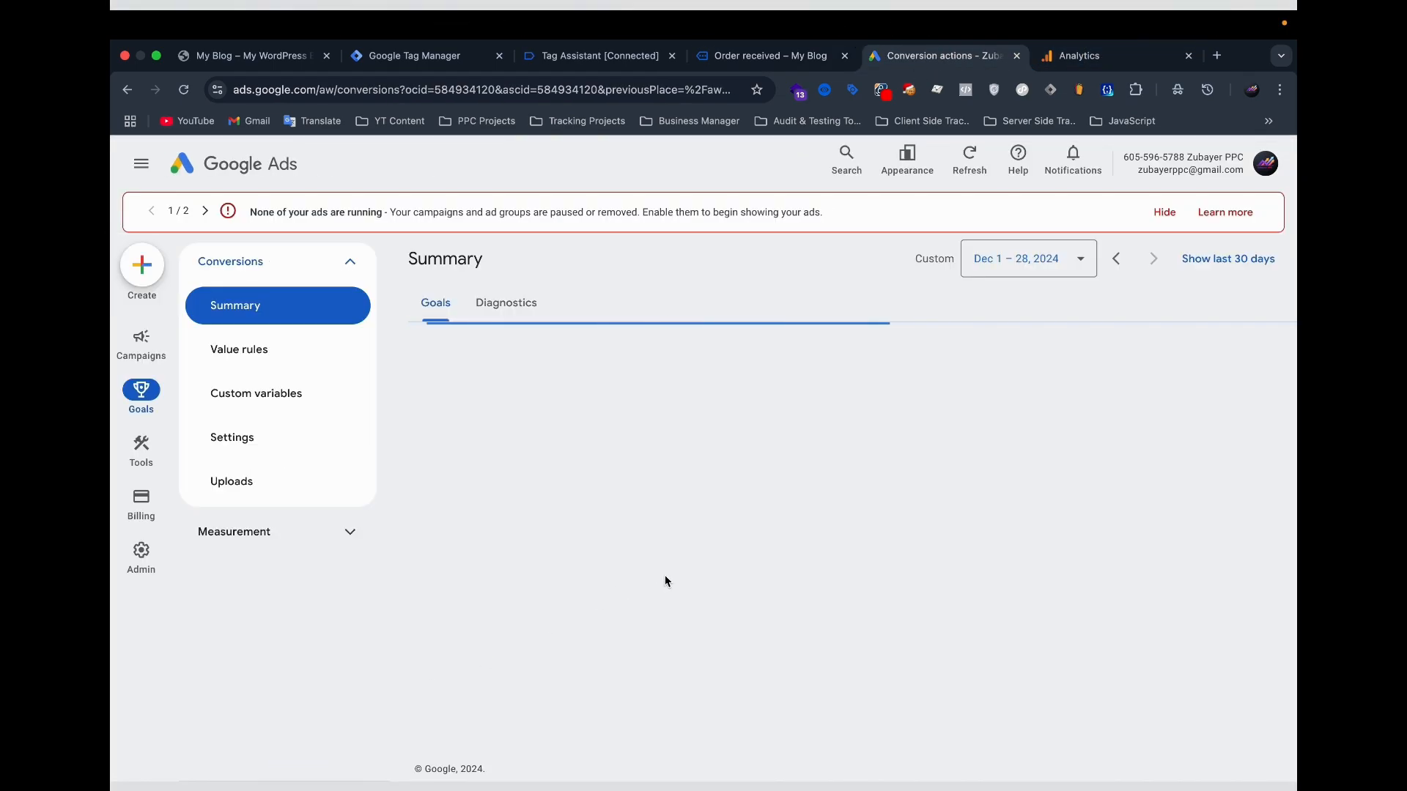
click(1202, 617)
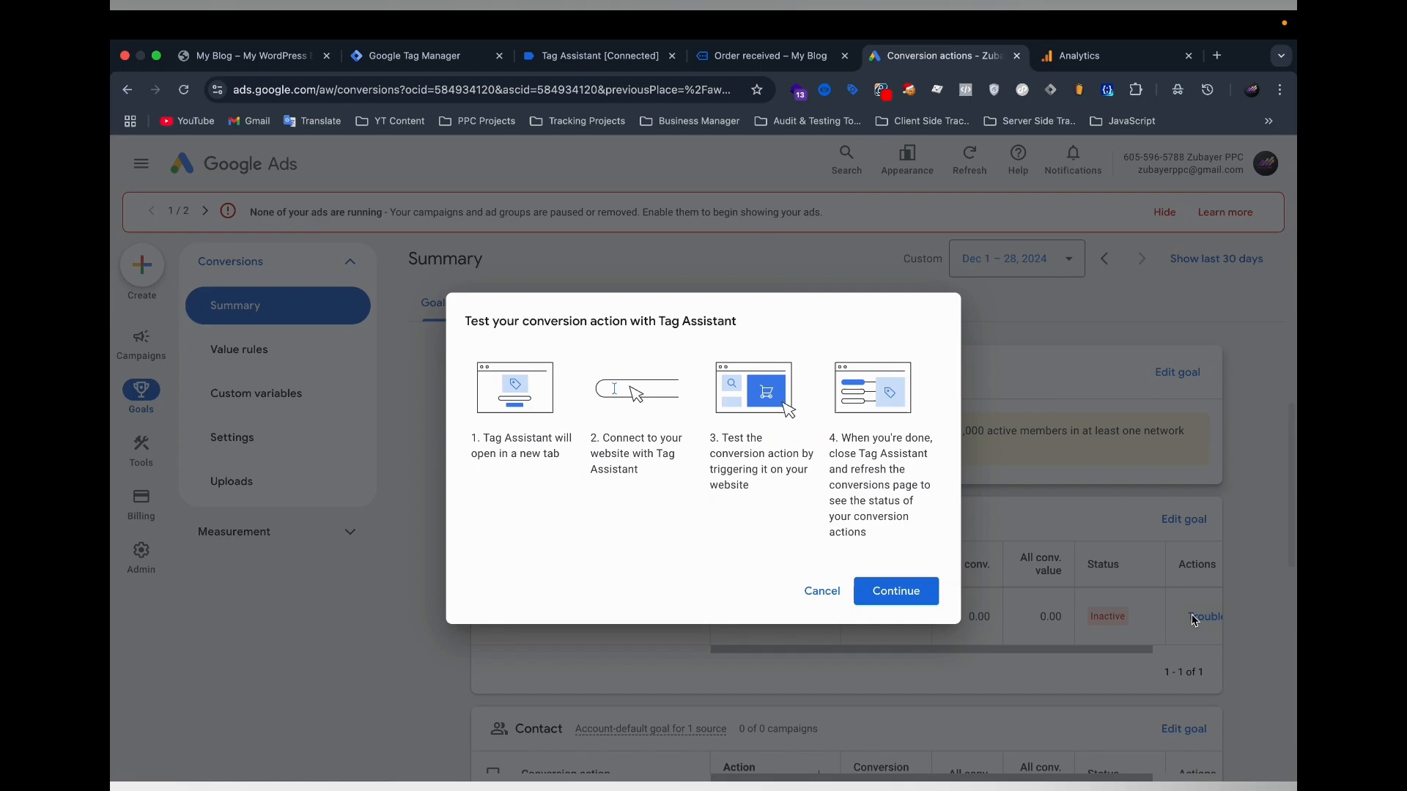
click(894, 591)
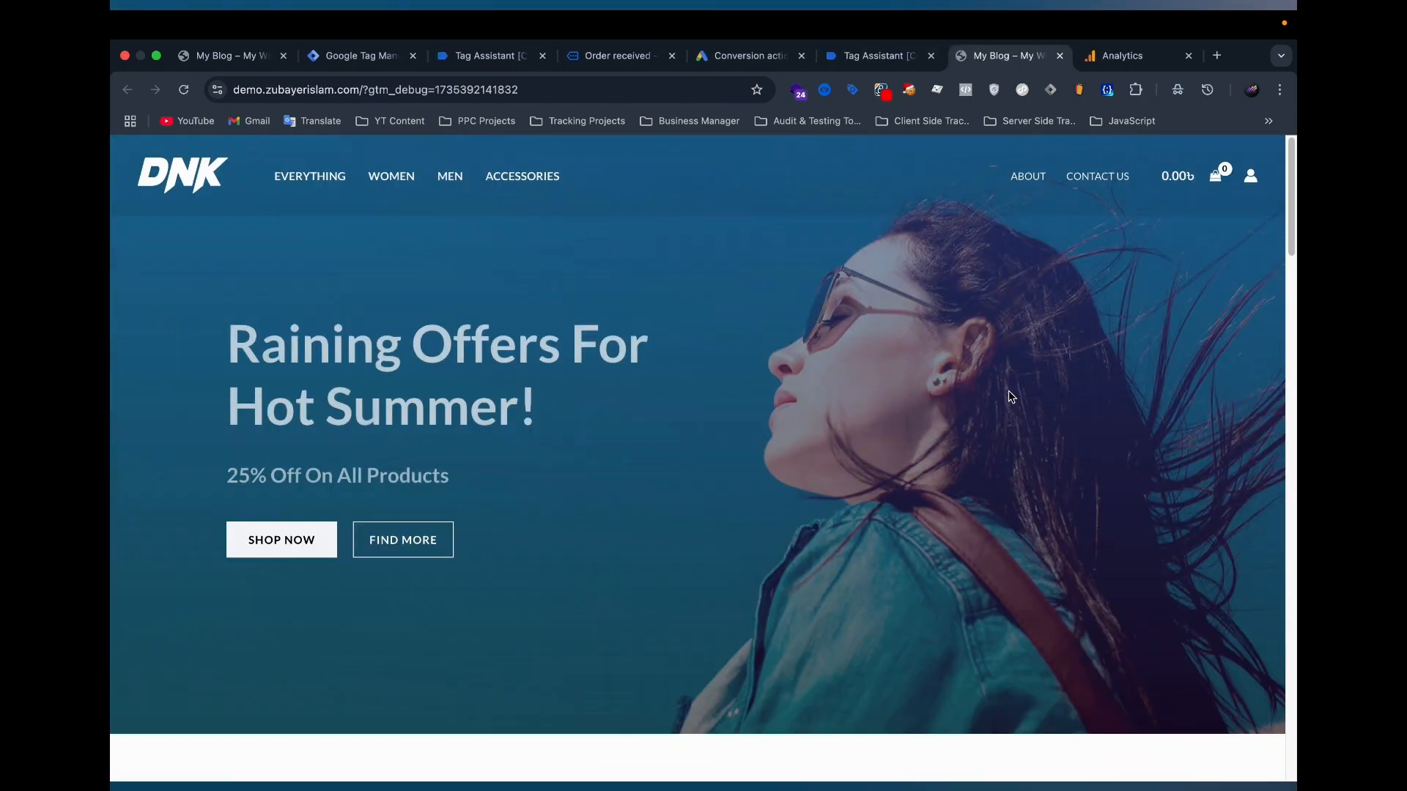
scroll(559, 499, down, 7)
scroll(560, 499, down, 10)
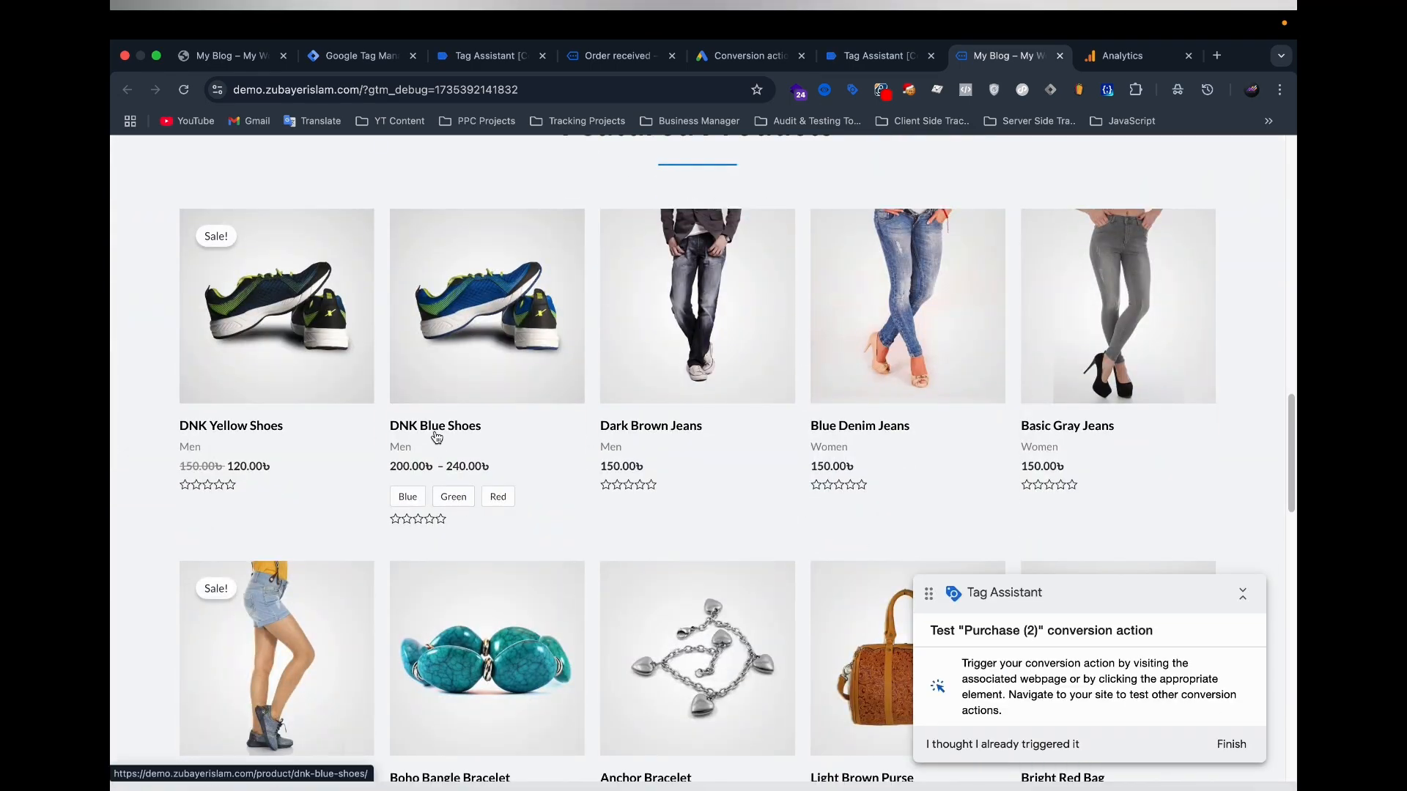
click(733, 342)
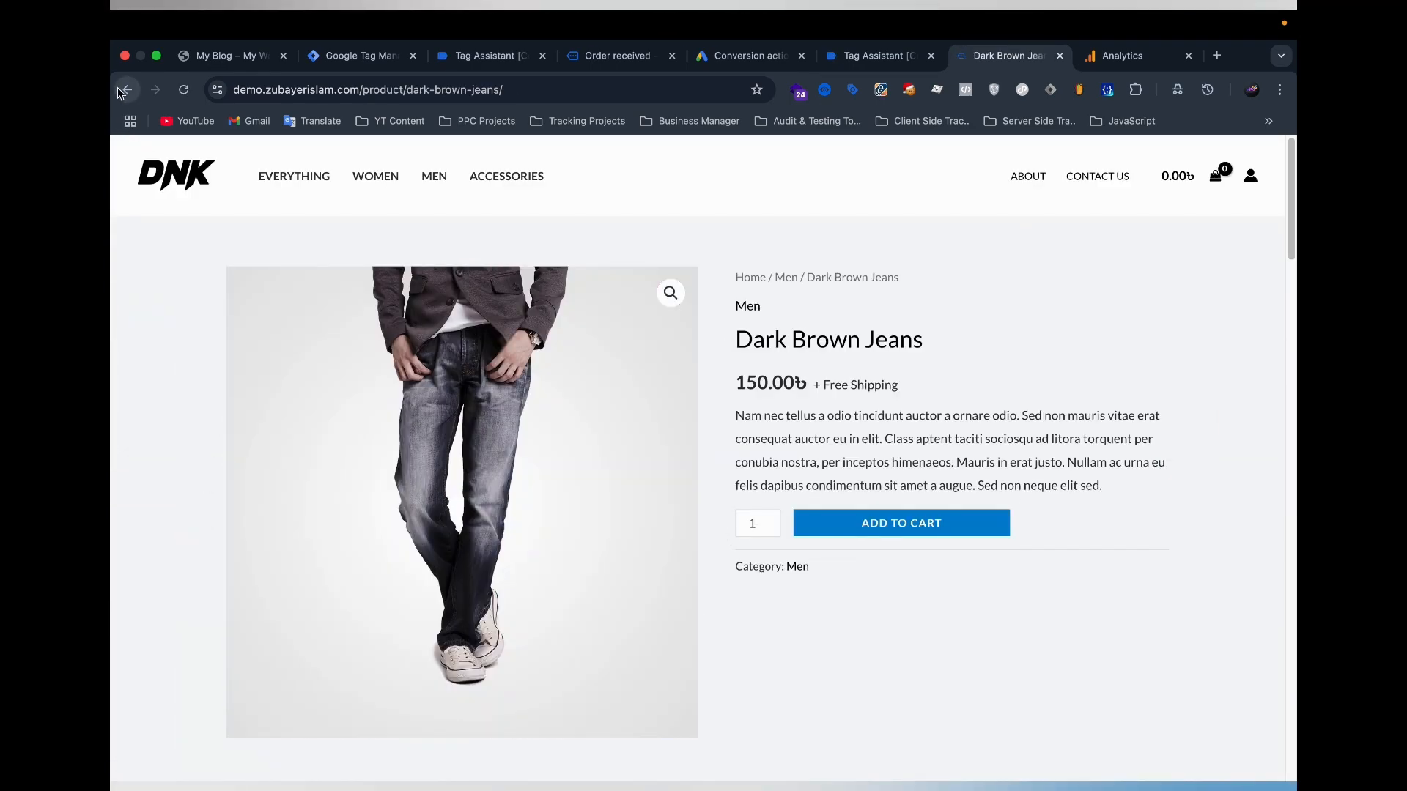
click(123, 90)
Add one Blue Denim Shorts from the shop's featured products to the cart and view the cart.
scroll(706, 440, down, 5)
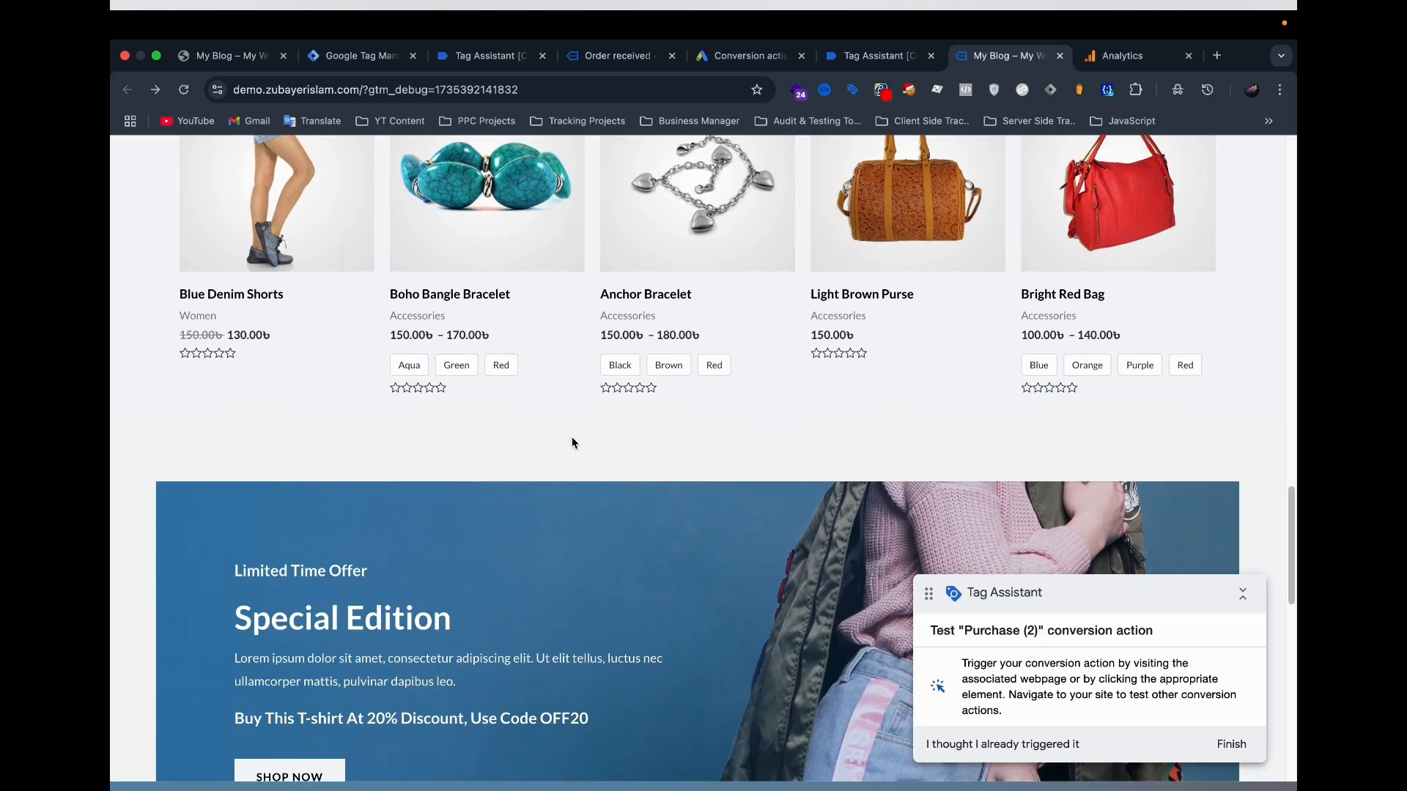
scroll(559, 435, up, 1)
click(272, 270)
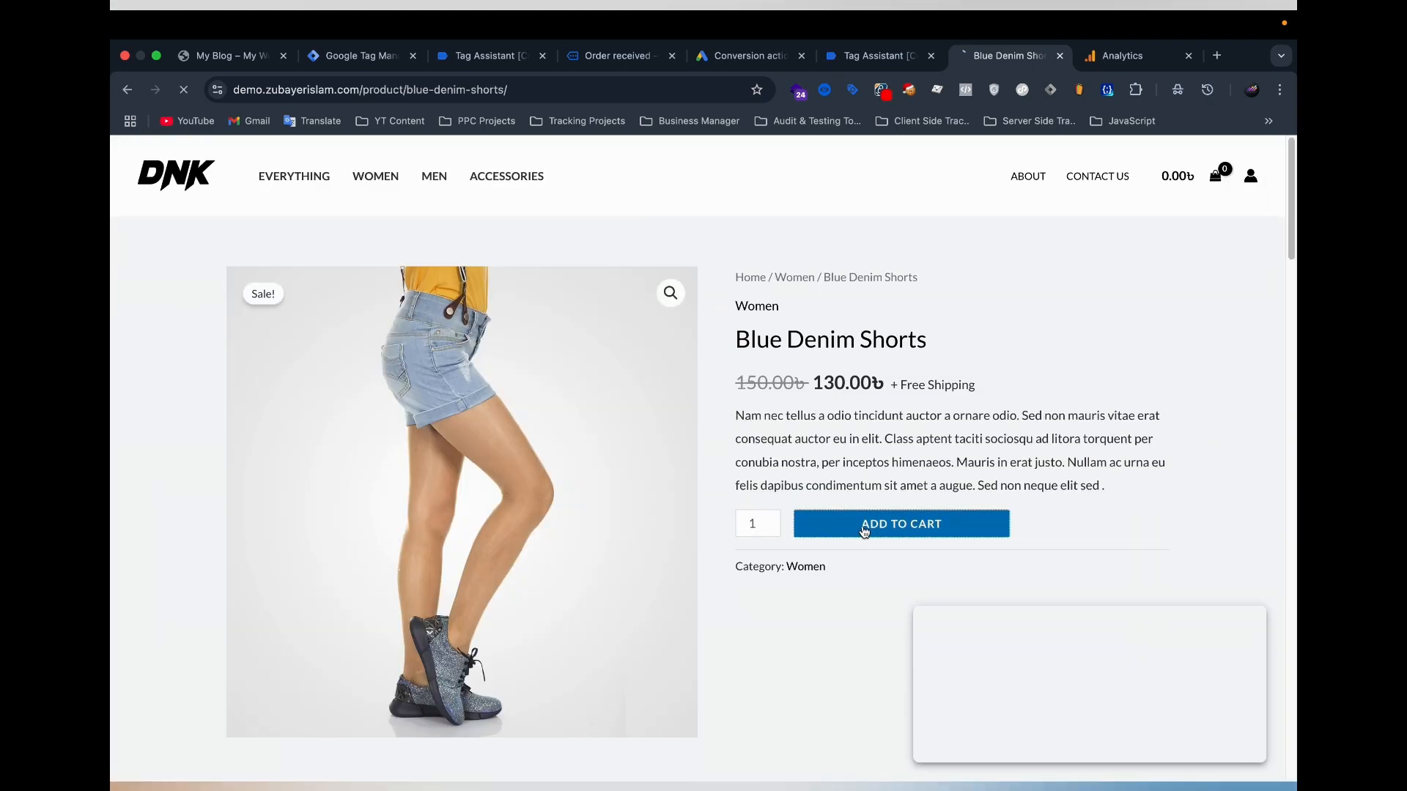
click(865, 531)
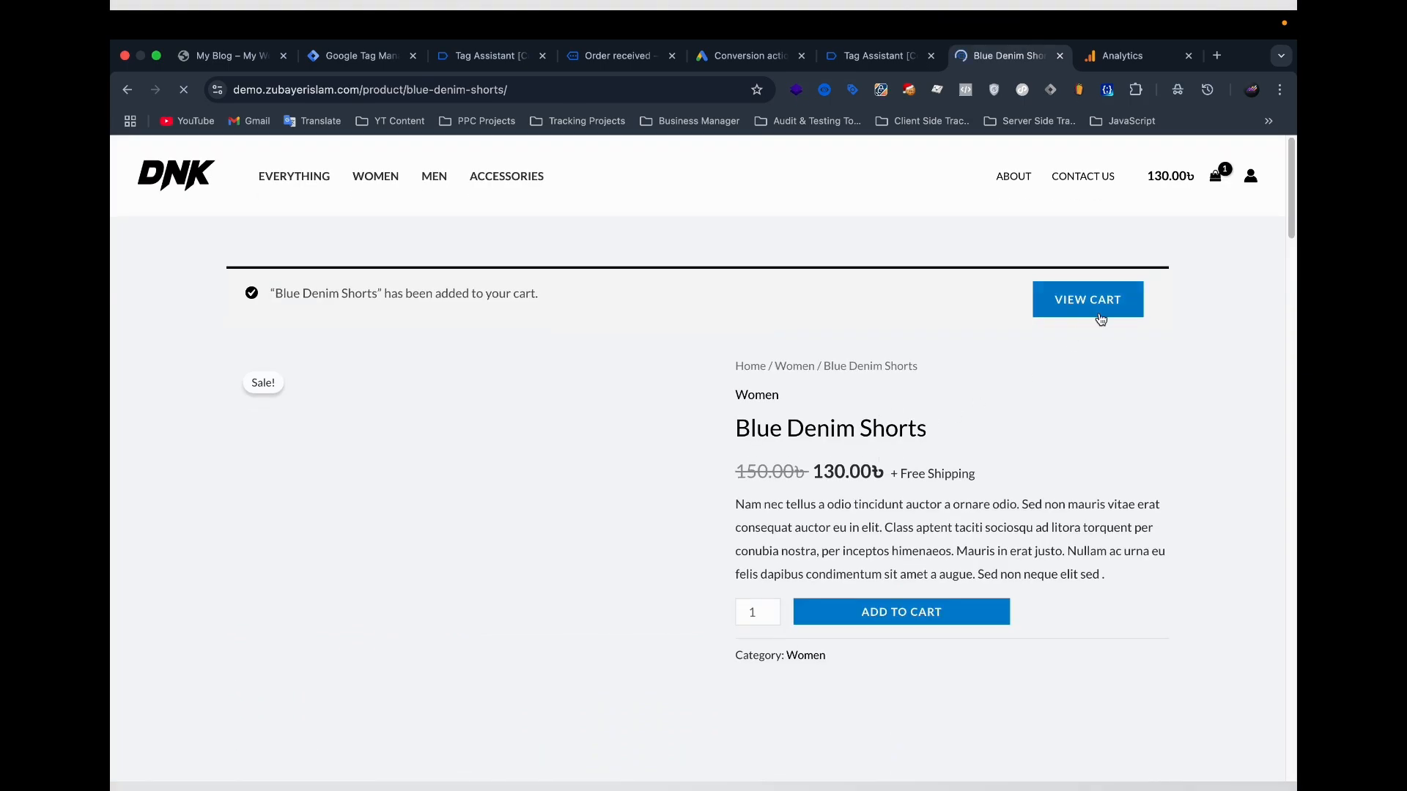
click(1100, 319)
Proceed to checkout and place the cash-on-delivery order with the prefilled billing details.
scroll(879, 432, down, 4)
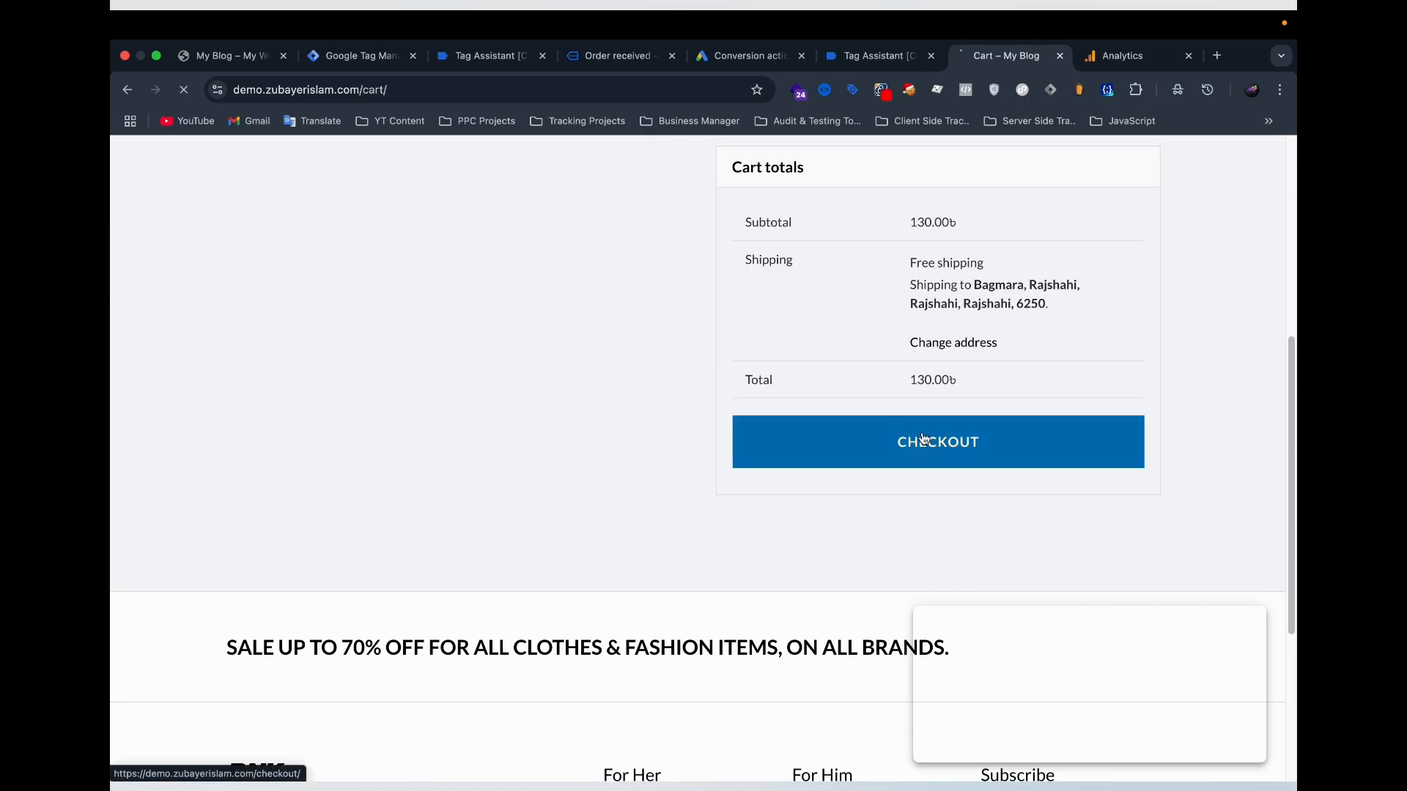
click(925, 438)
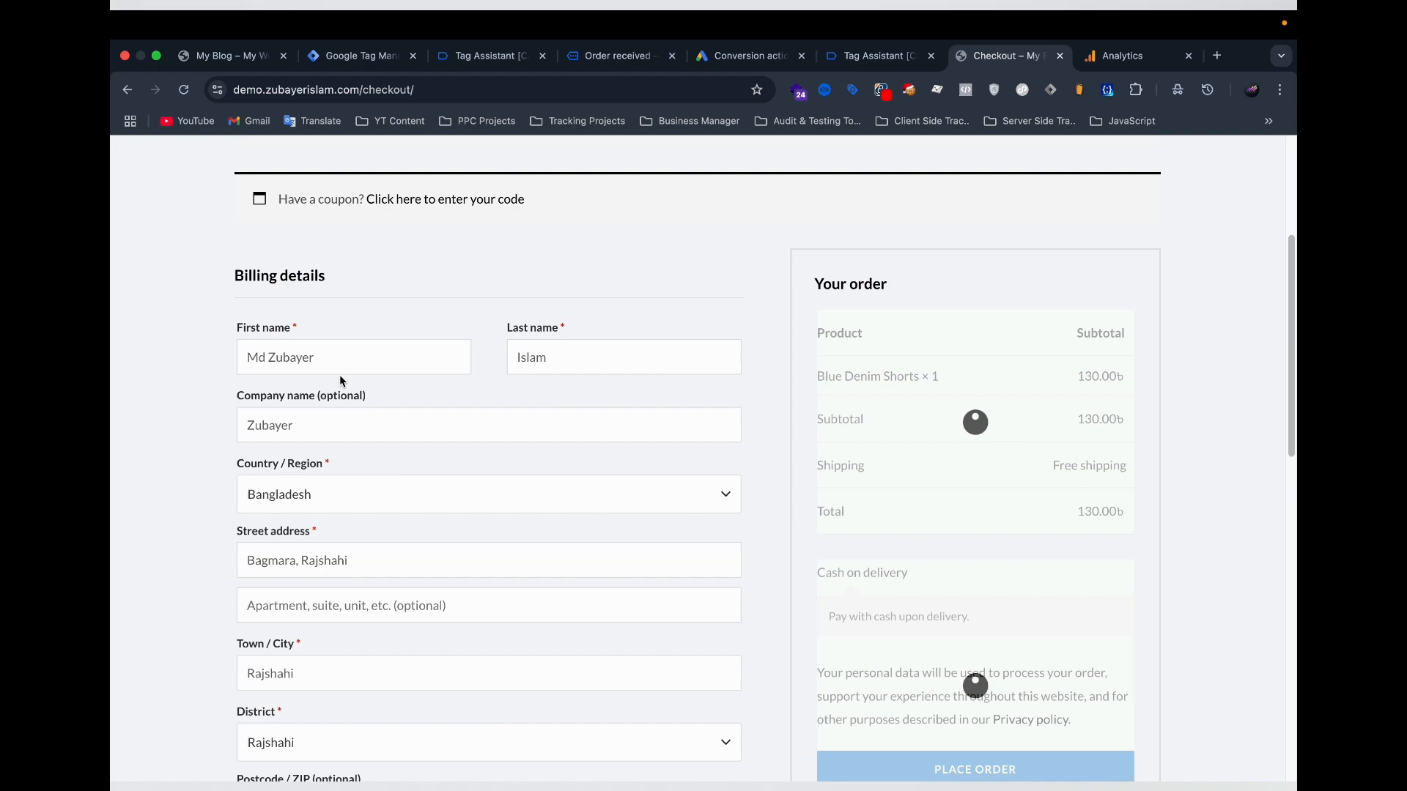
scroll(685, 370, down, 5)
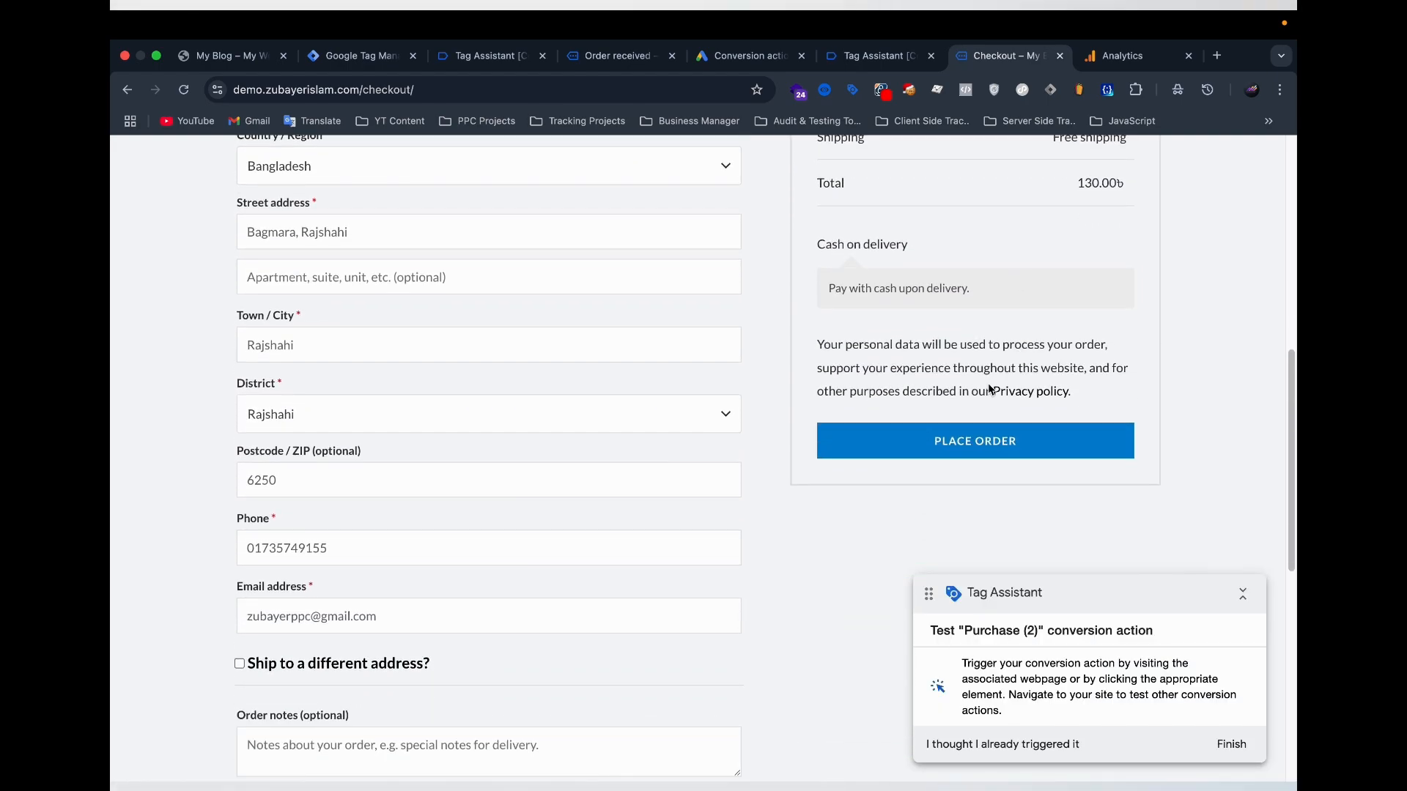
click(893, 448)
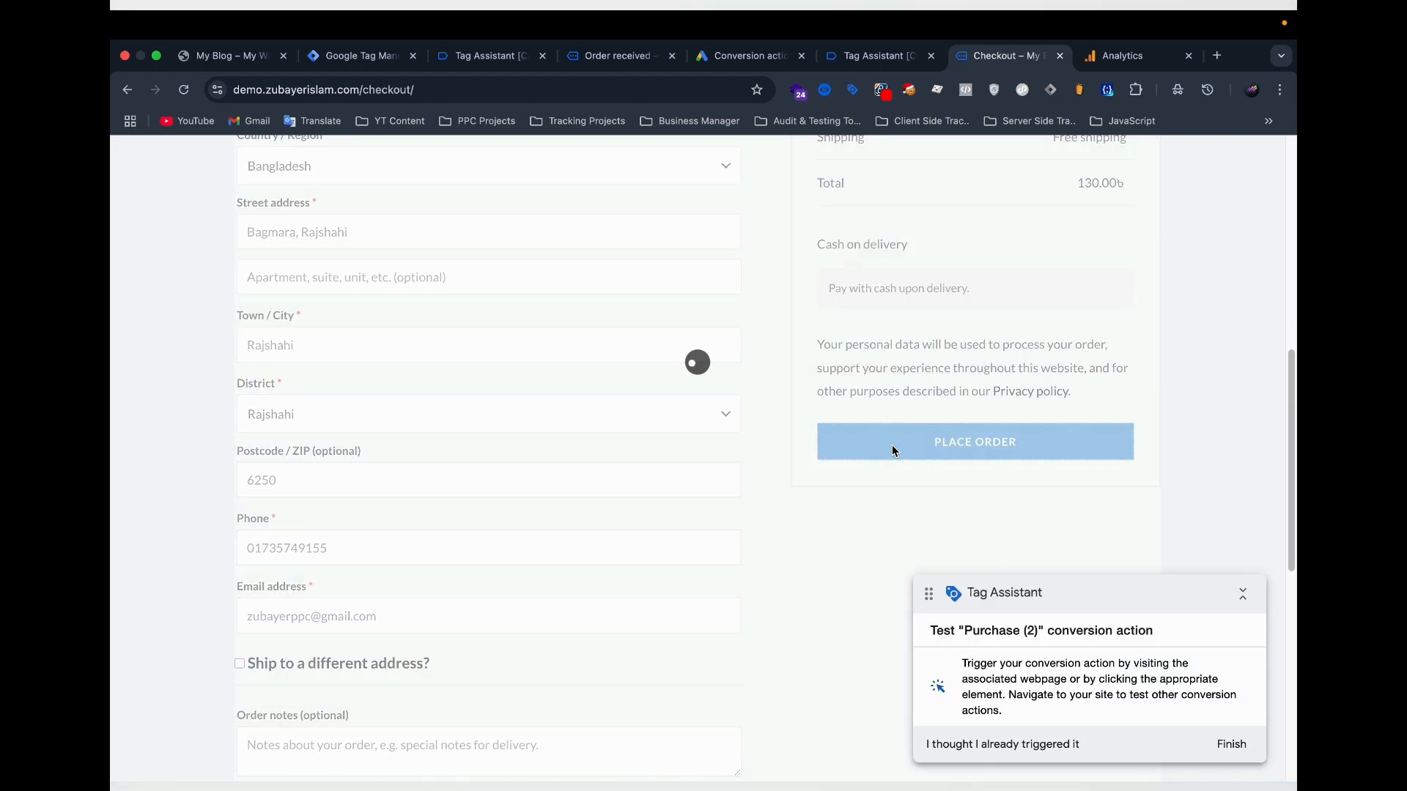
scroll(863, 426, down, 1)
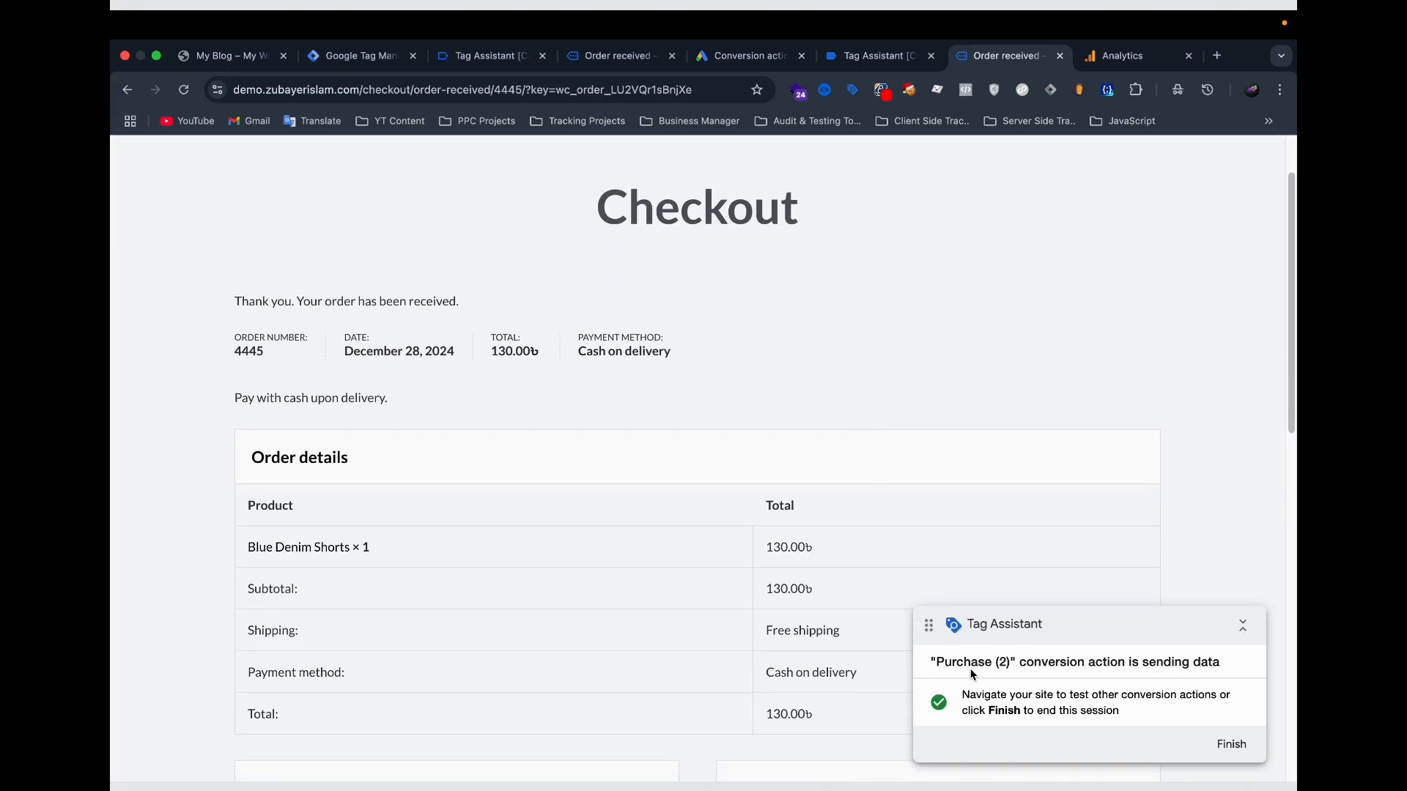
Examine the purchase event and the full Google Ads Purchase tag properties in the conversion test's Tag Assistant session.
click(855, 53)
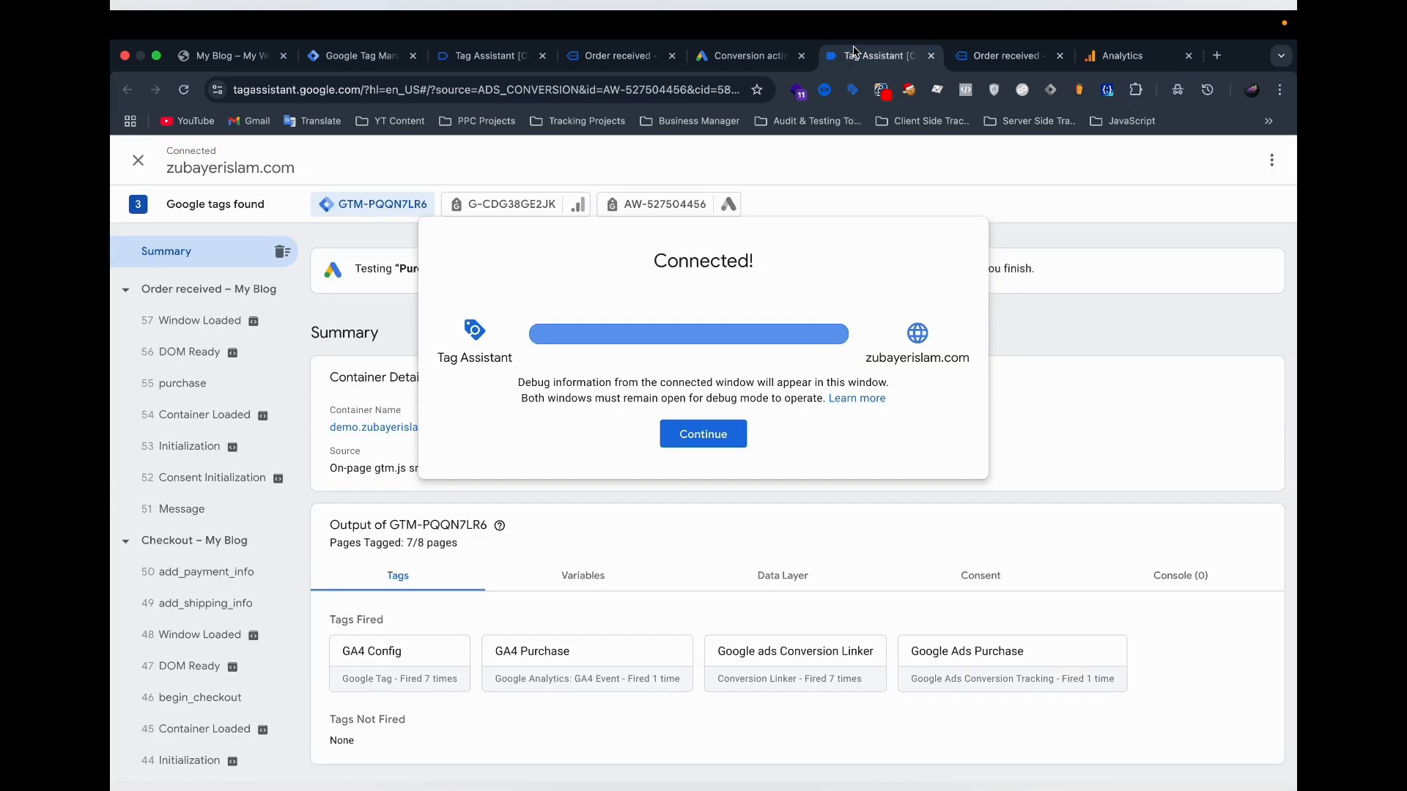
click(351, 414)
click(183, 383)
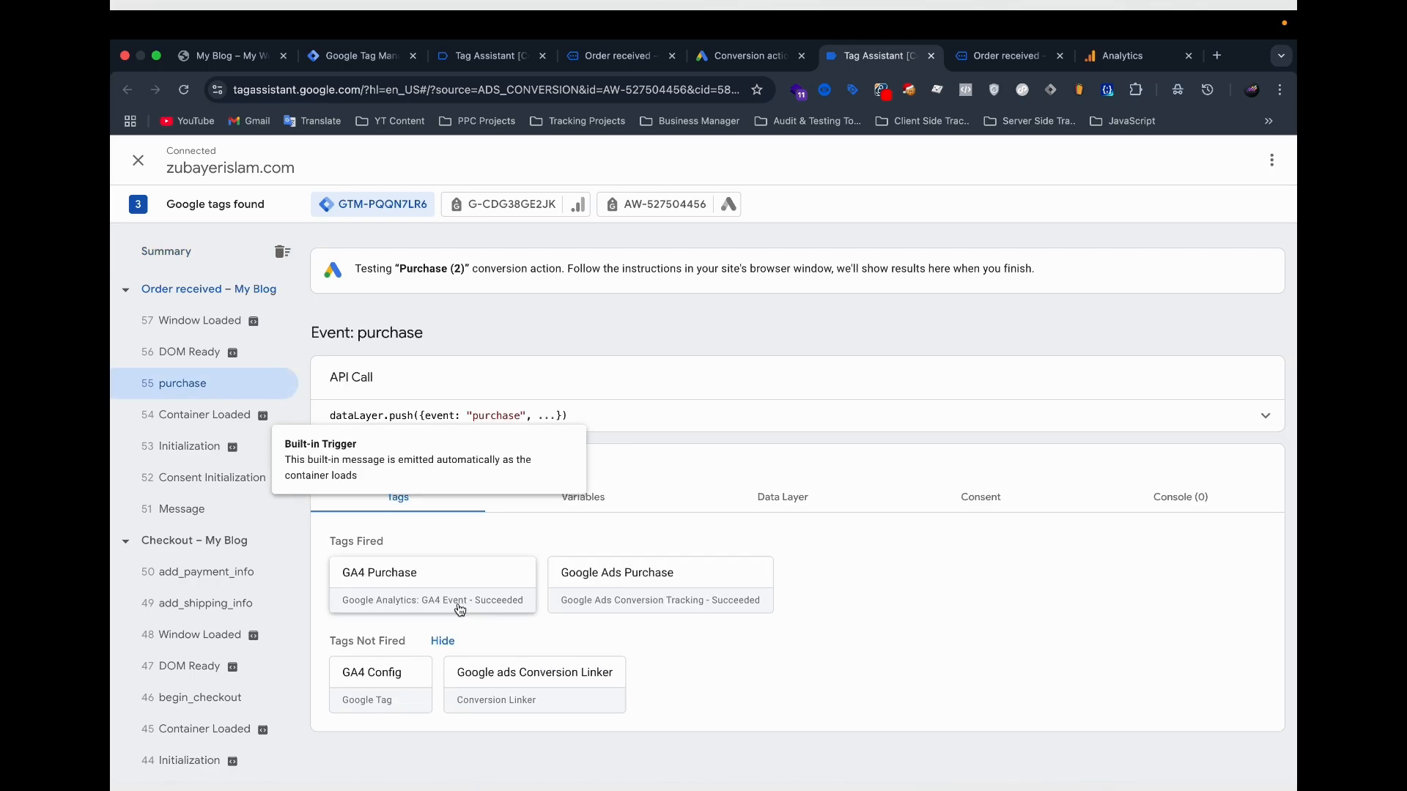
click(596, 591)
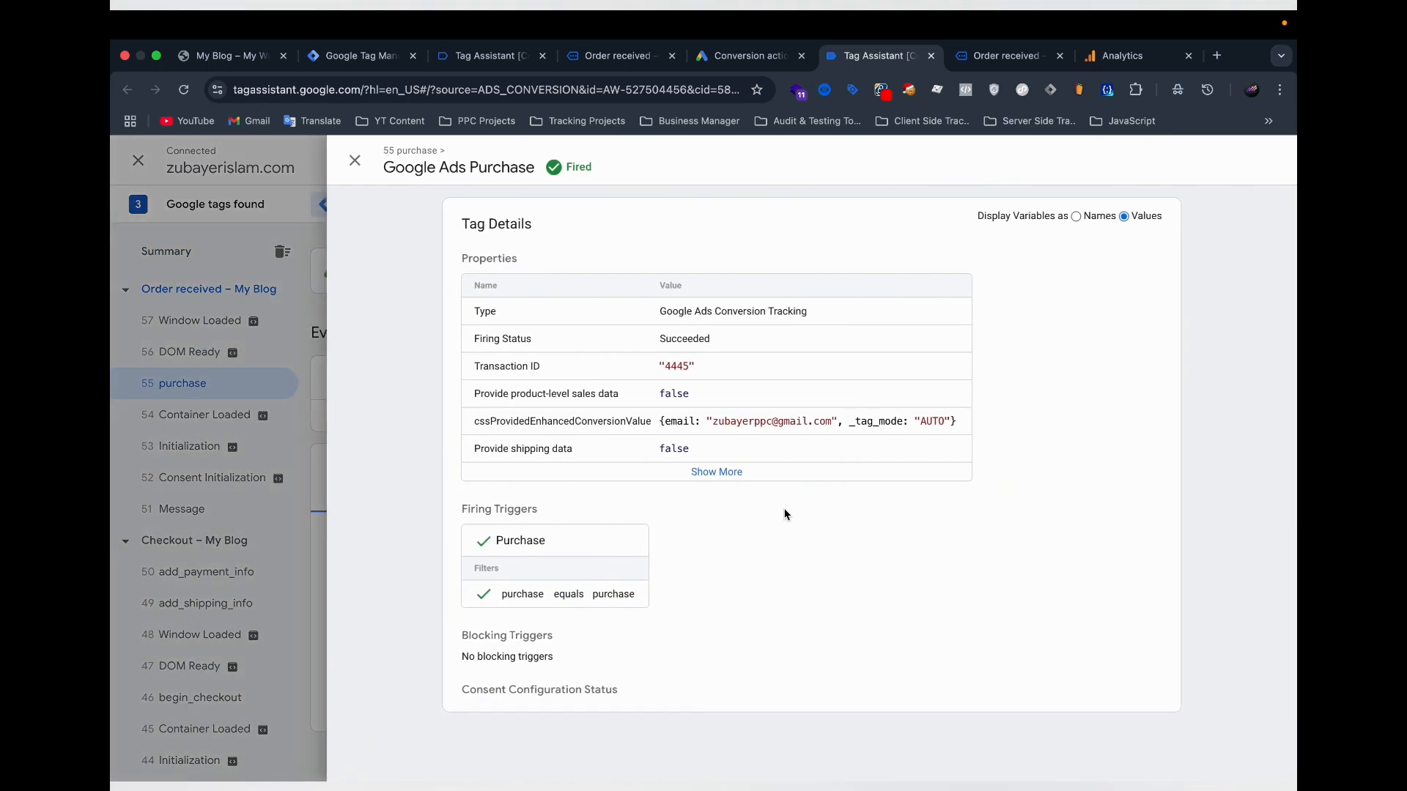
click(759, 475)
scroll(835, 615, down, 4)
Return to the Google Ads conversion summary and check the status explanation of the Purchase (2) conversion action.
click(751, 57)
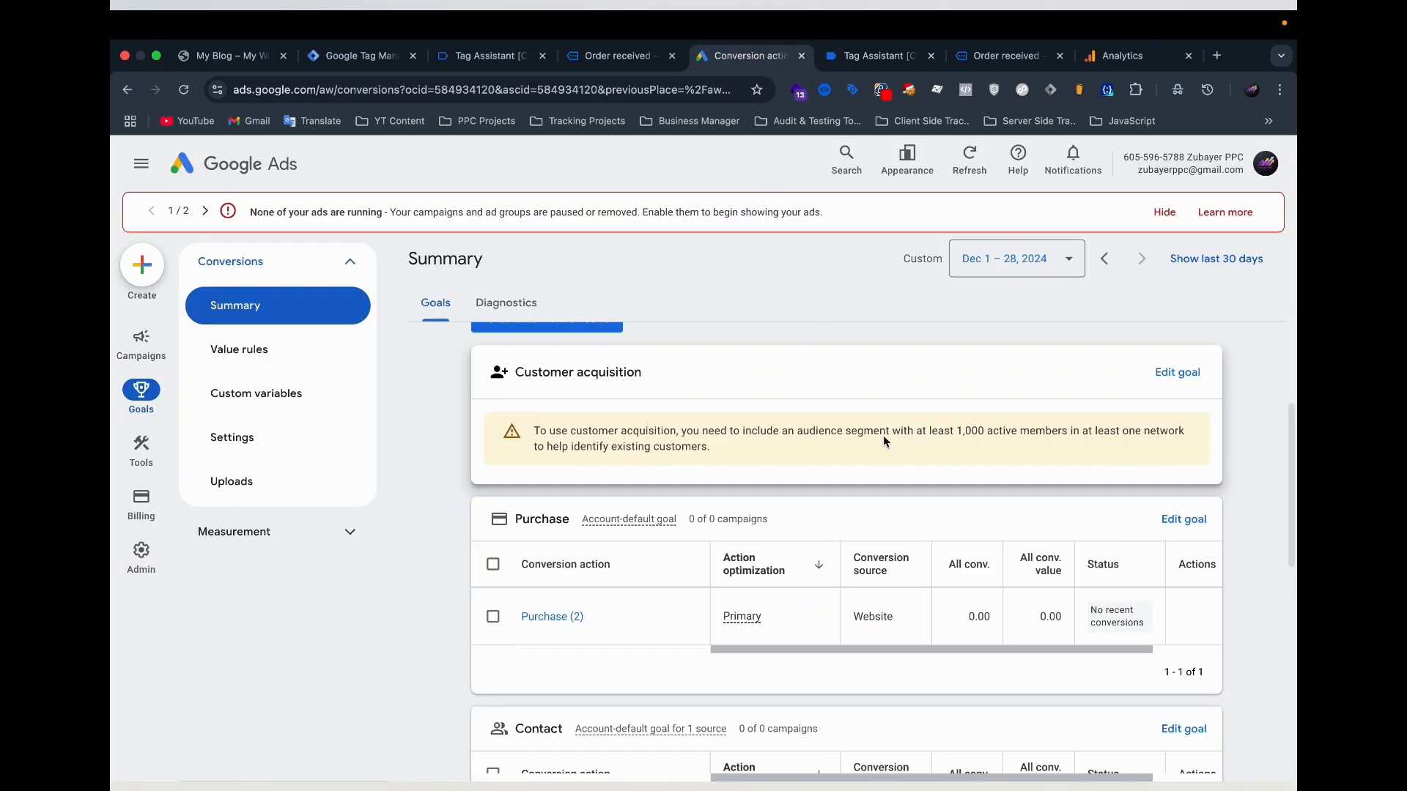
scroll(884, 440, down, 1)
mouse_move(1113, 555)
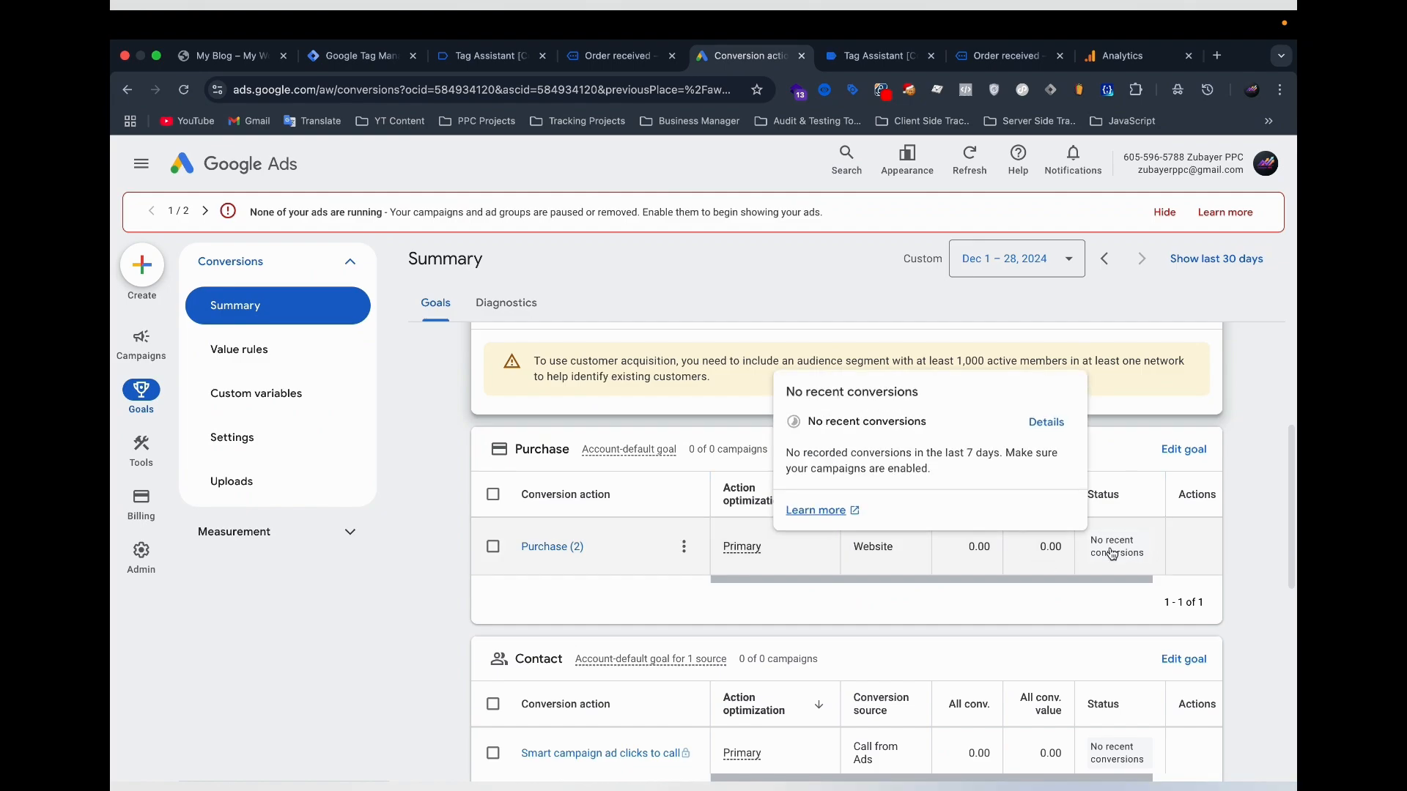